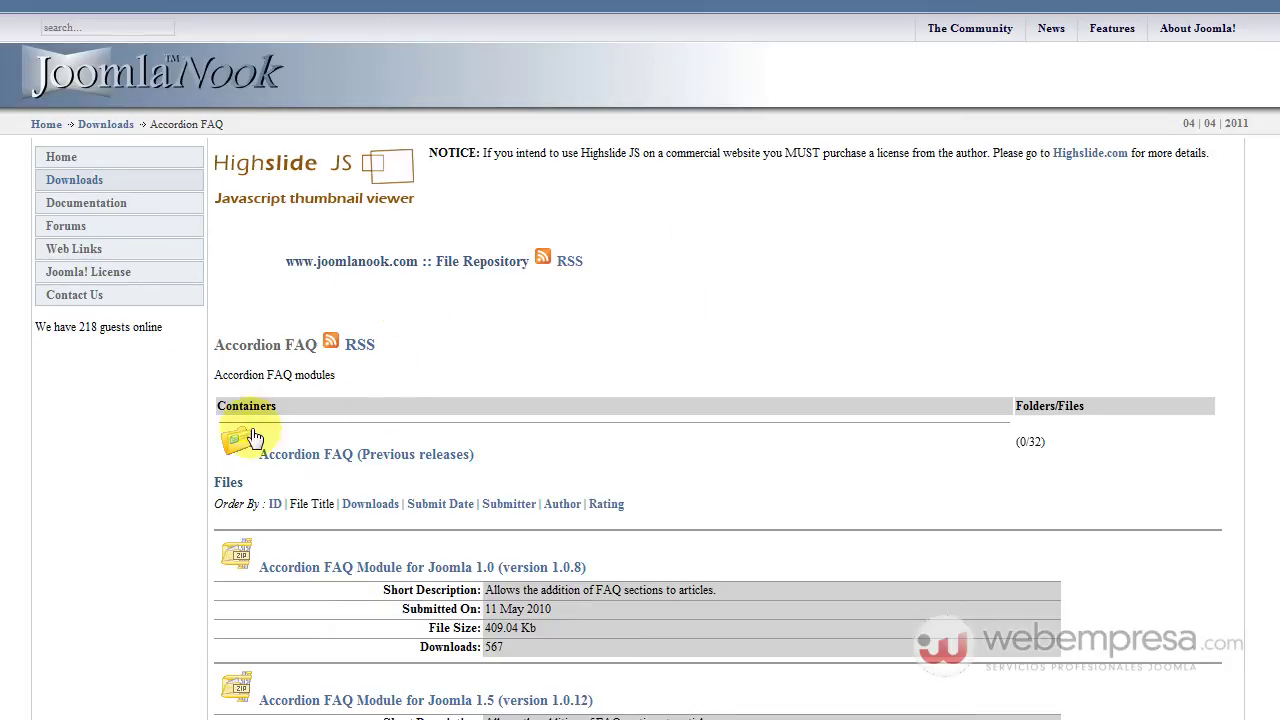
Step: Open the download page of Accordion FAQ Plugin for Joomla 1.5 (version 1.0.12) from the Accordion FAQ file list
scroll(162, 476, down, 1)
scroll(486, 391, down, 1)
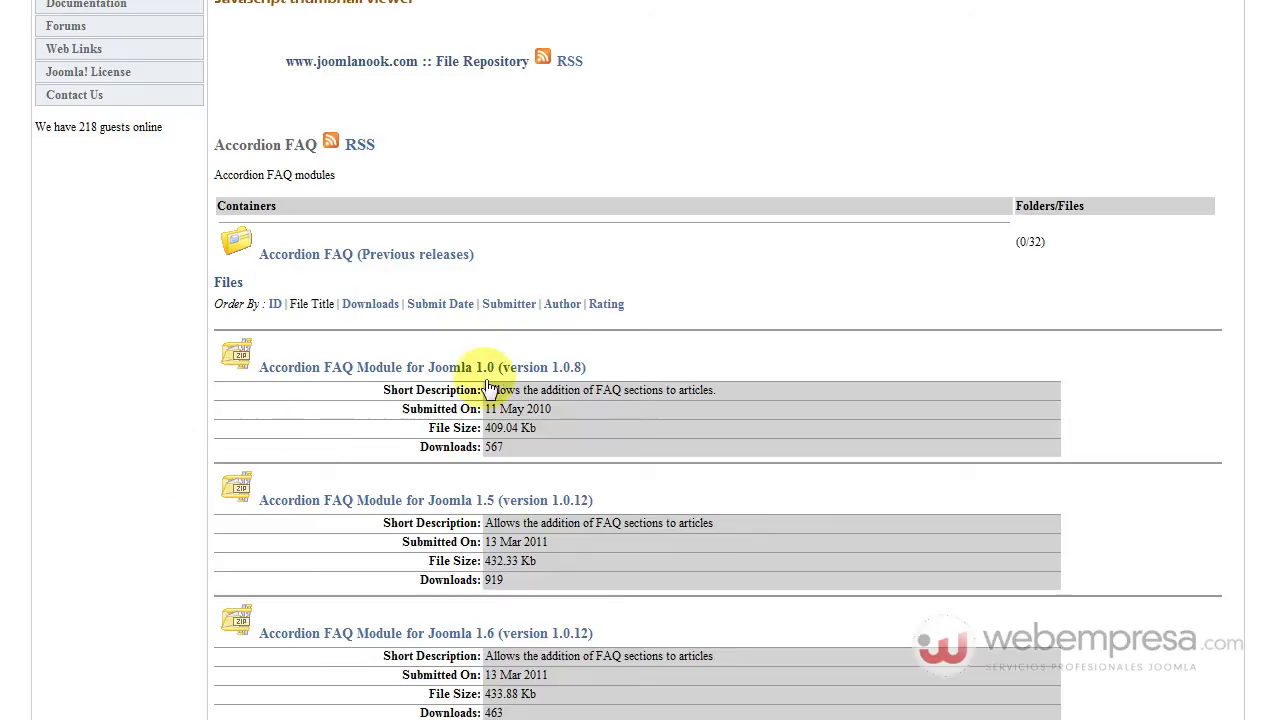
scroll(386, 420, down, 2)
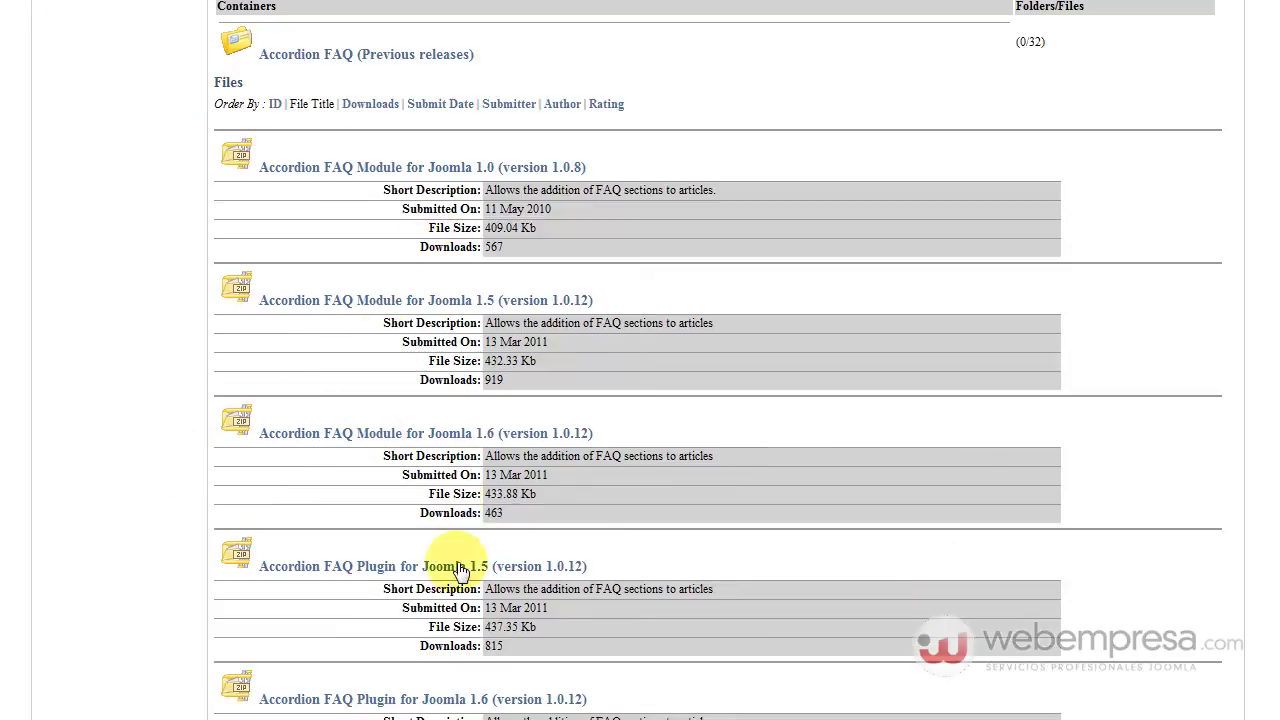
scroll(380, 330, down, 3)
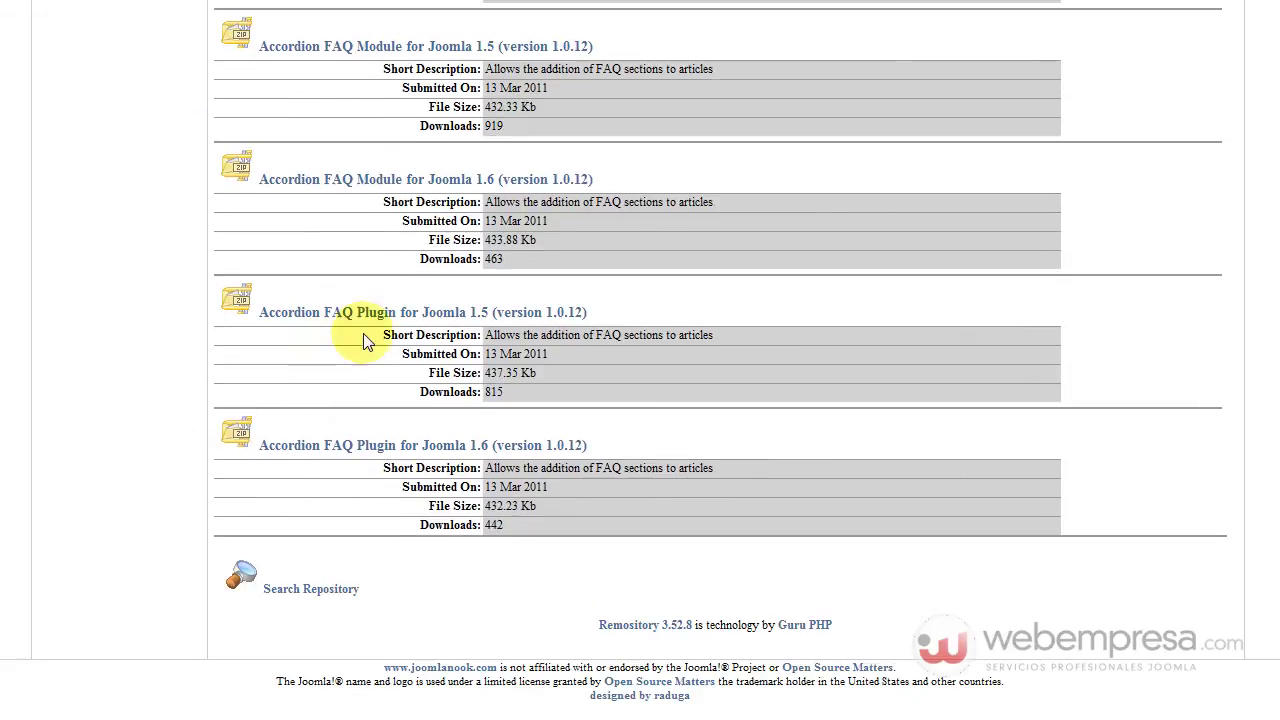
scroll(357, 330, up, 3)
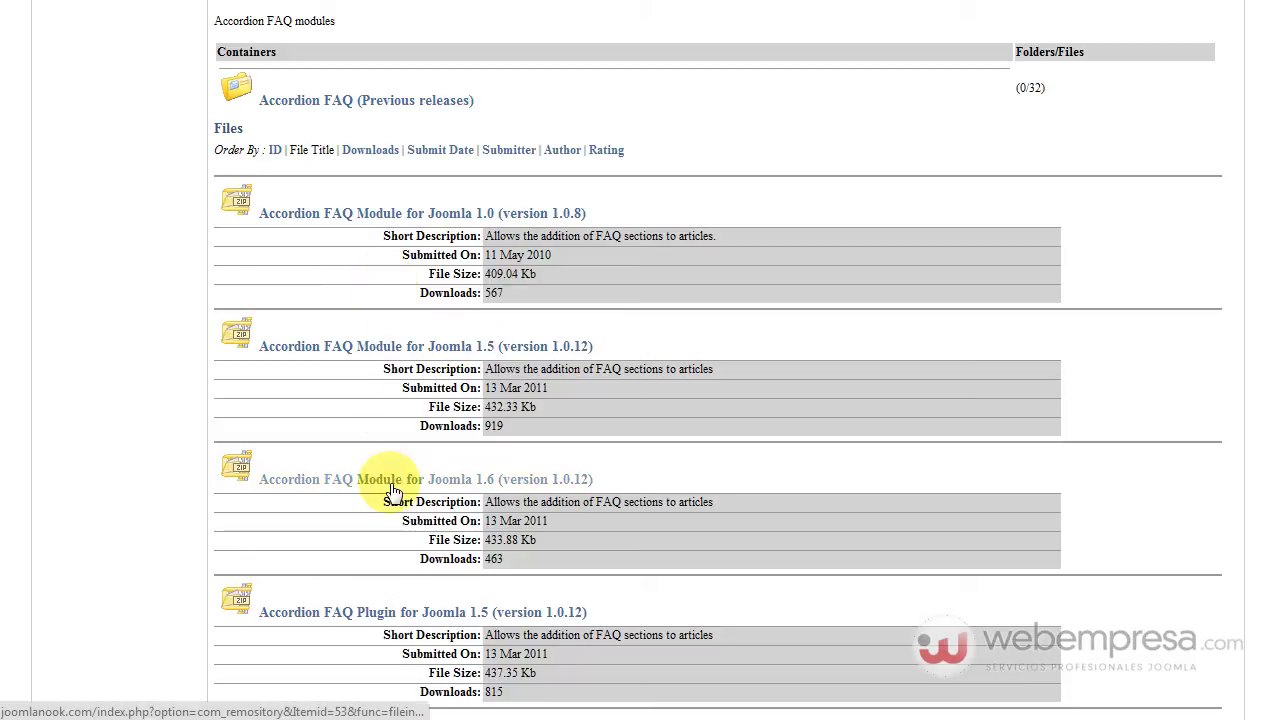
scroll(298, 475, down, 2)
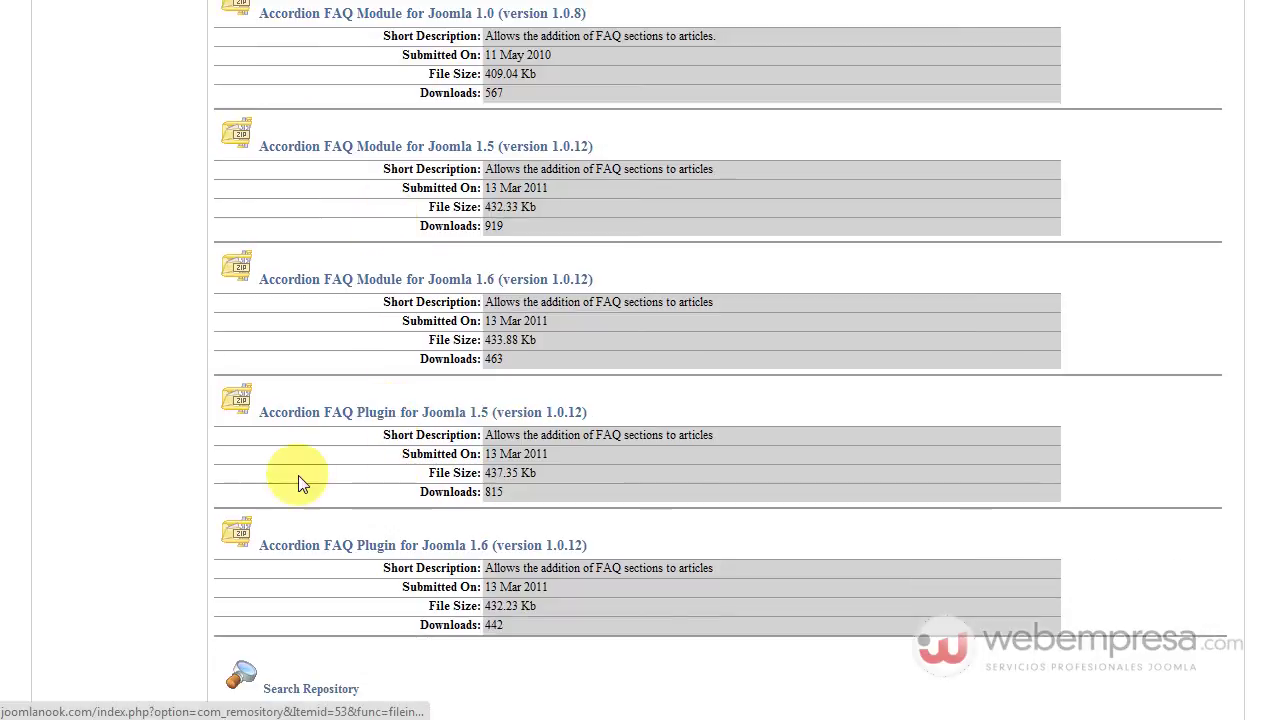
click(392, 414)
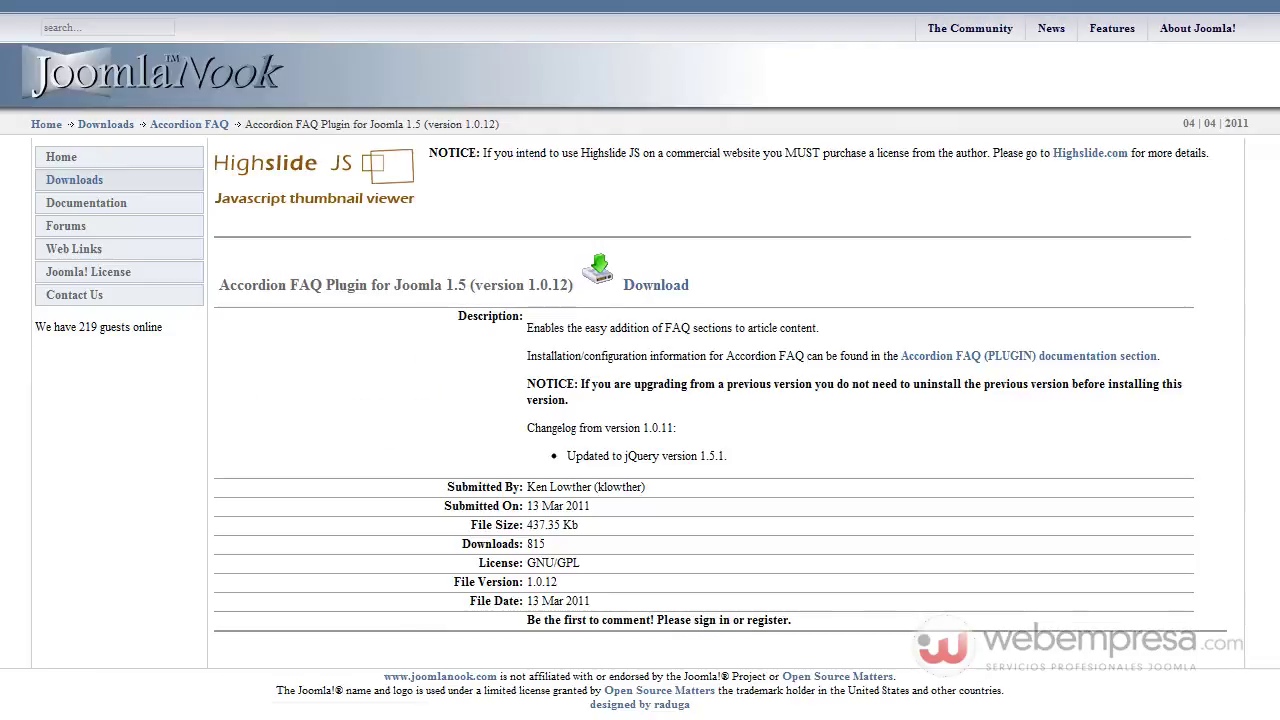
Step: Download the Accordion FAQ plugin package for Joomla 1.5 and dismiss the browser's download bar
click(678, 284)
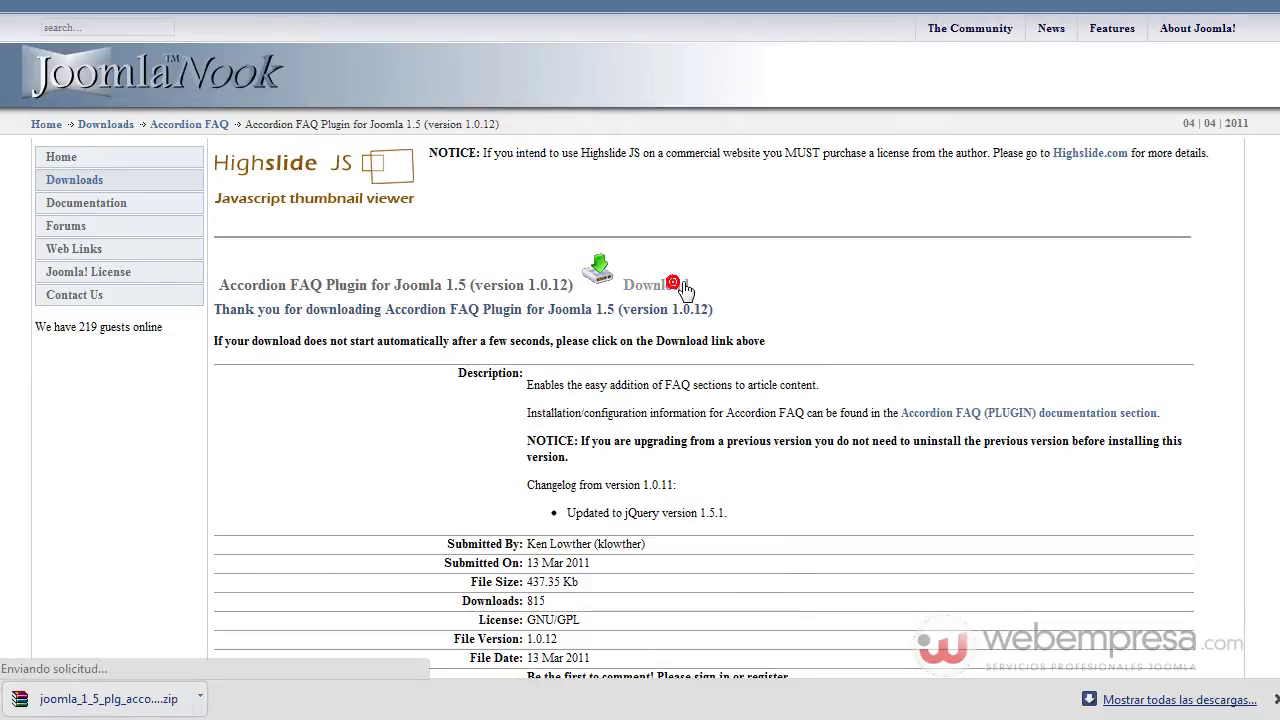
click(833, 553)
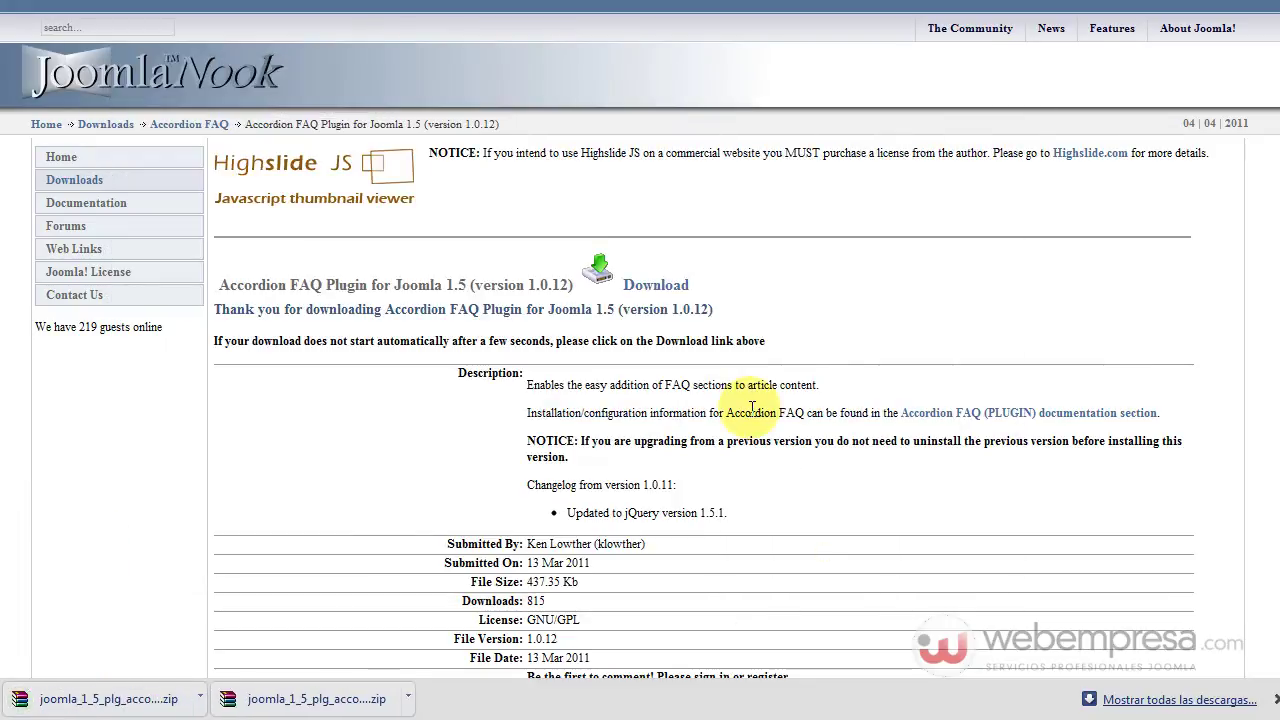
click(1276, 702)
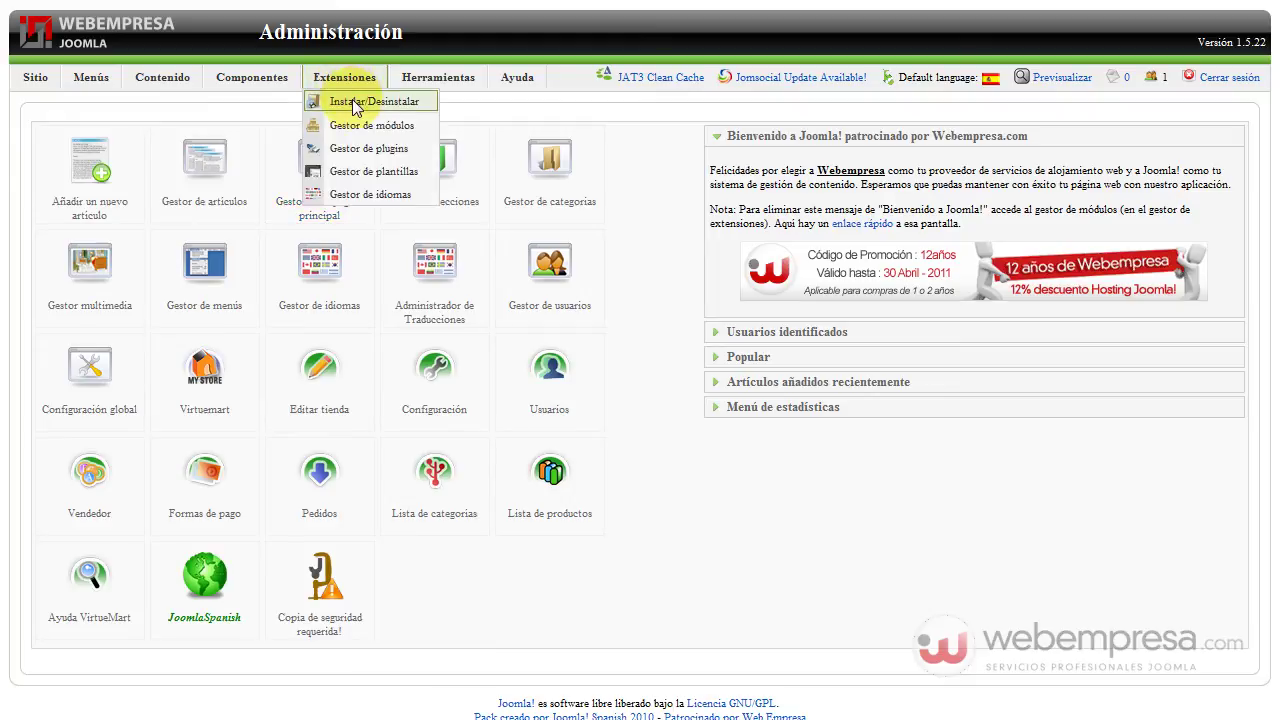
Step: In the Joomla administration, upload and install the plugin package joomla_1_5_plg_accordionfaq_1_0_12.zip
click(350, 101)
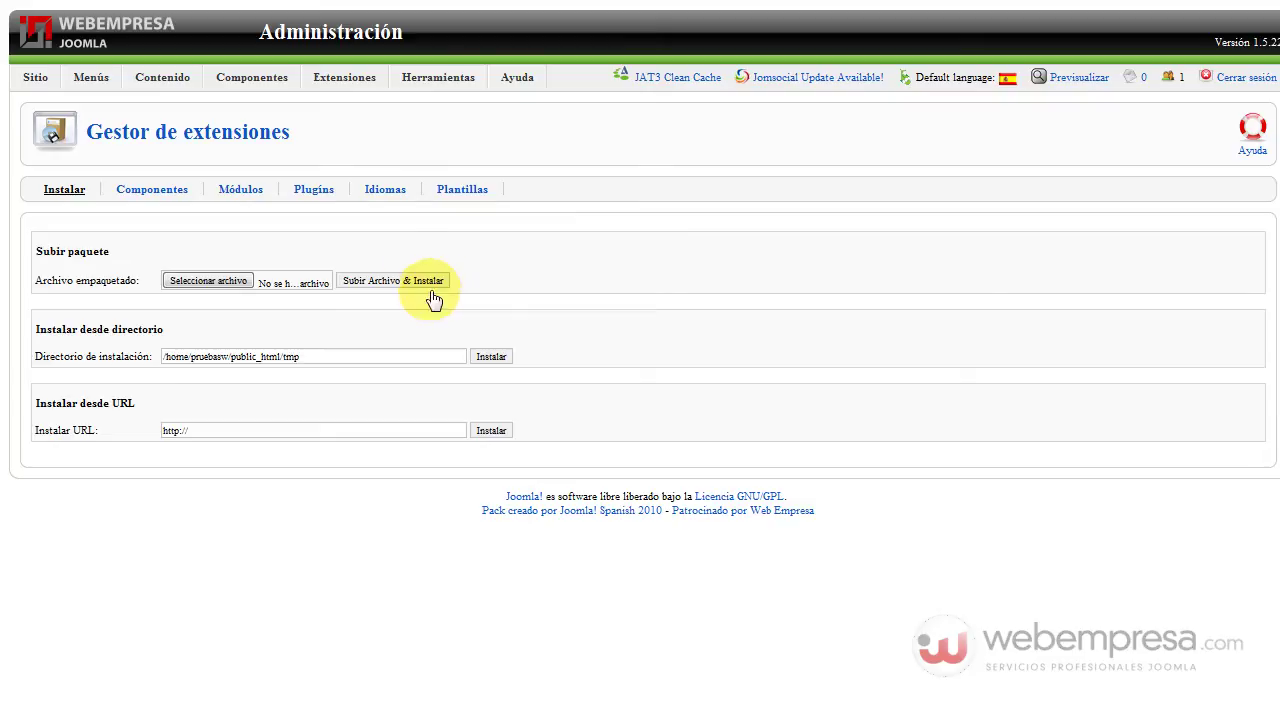
mouse_move(252, 77)
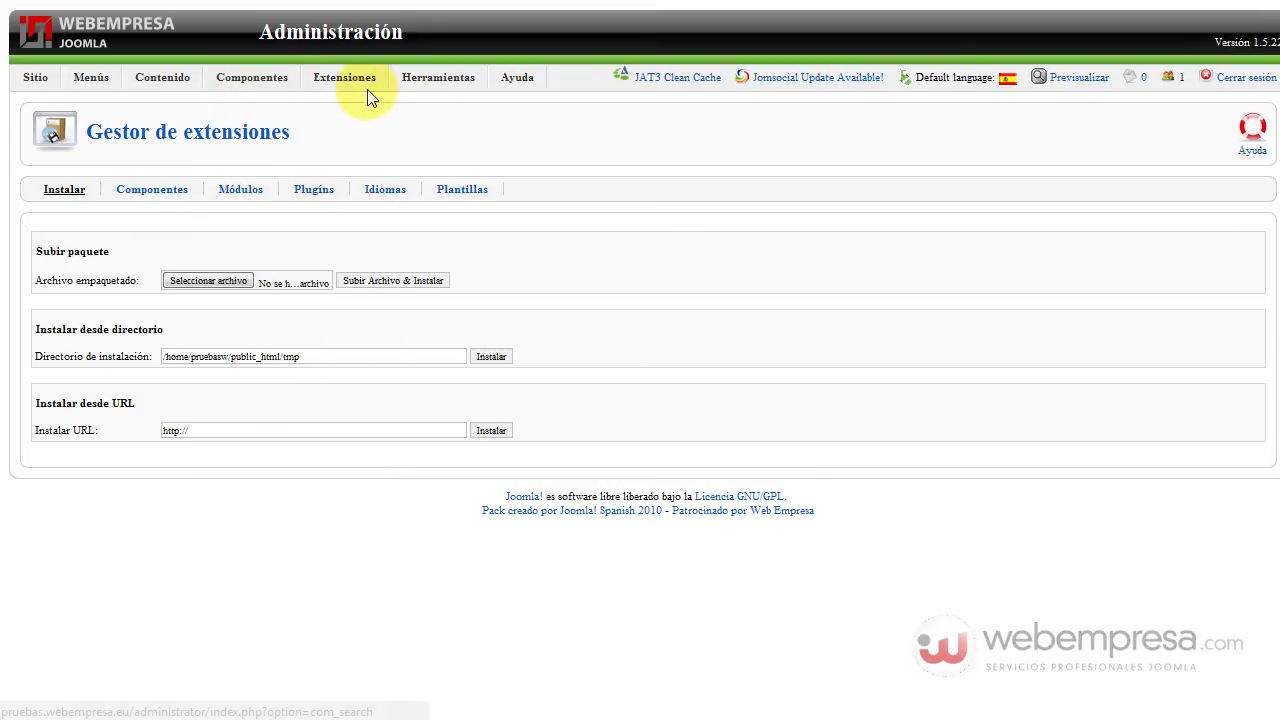
click(230, 281)
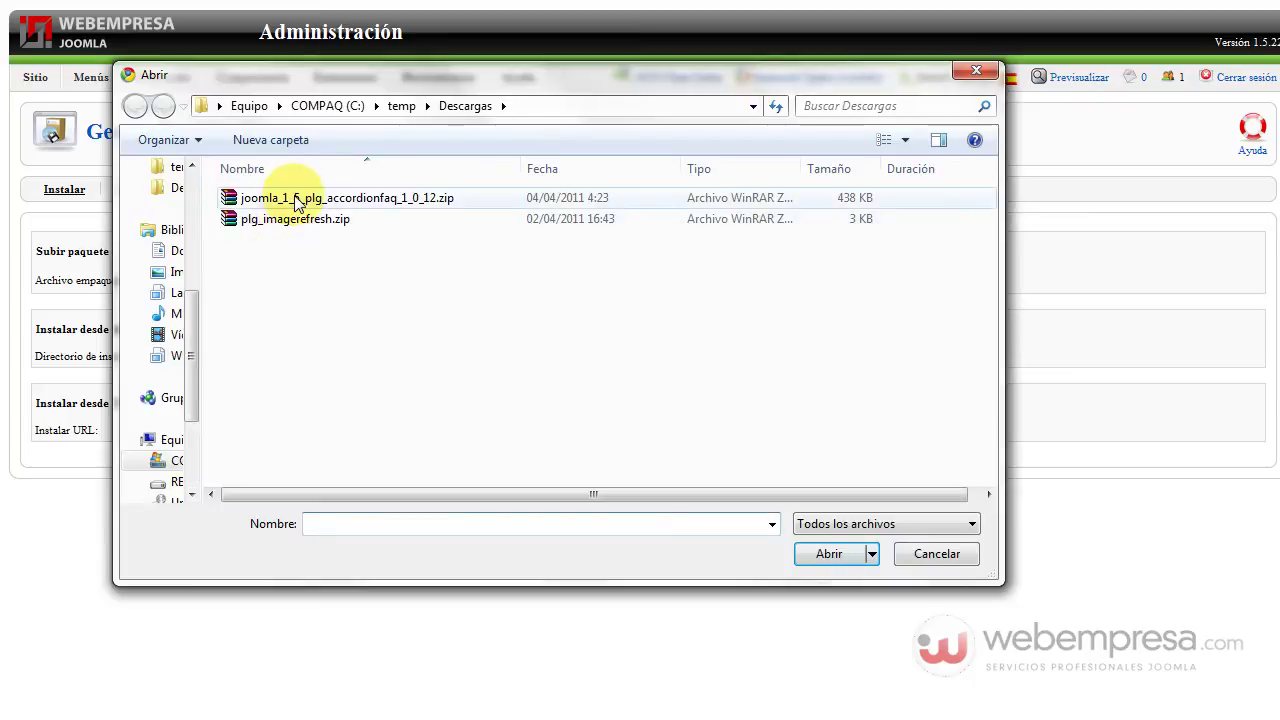
click(288, 197)
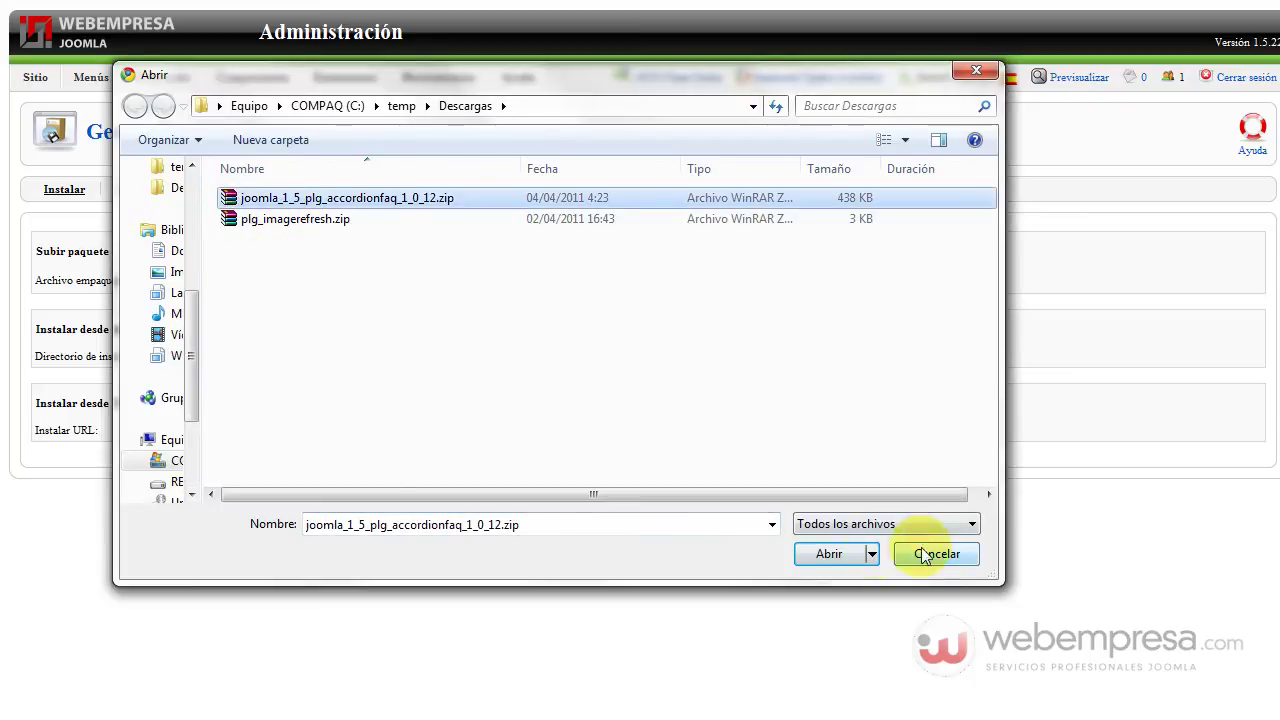
click(822, 554)
click(386, 284)
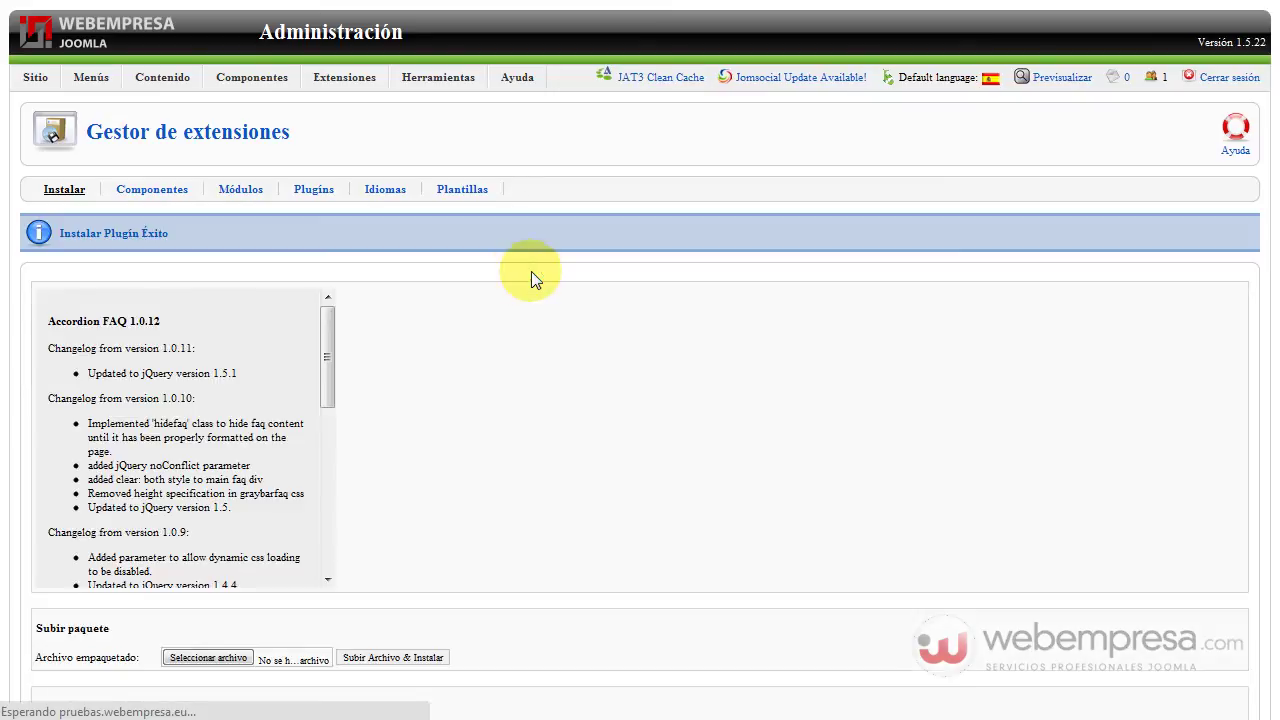
scroll(250, 370, down, 5)
scroll(237, 400, down, 5)
scroll(234, 410, up, 15)
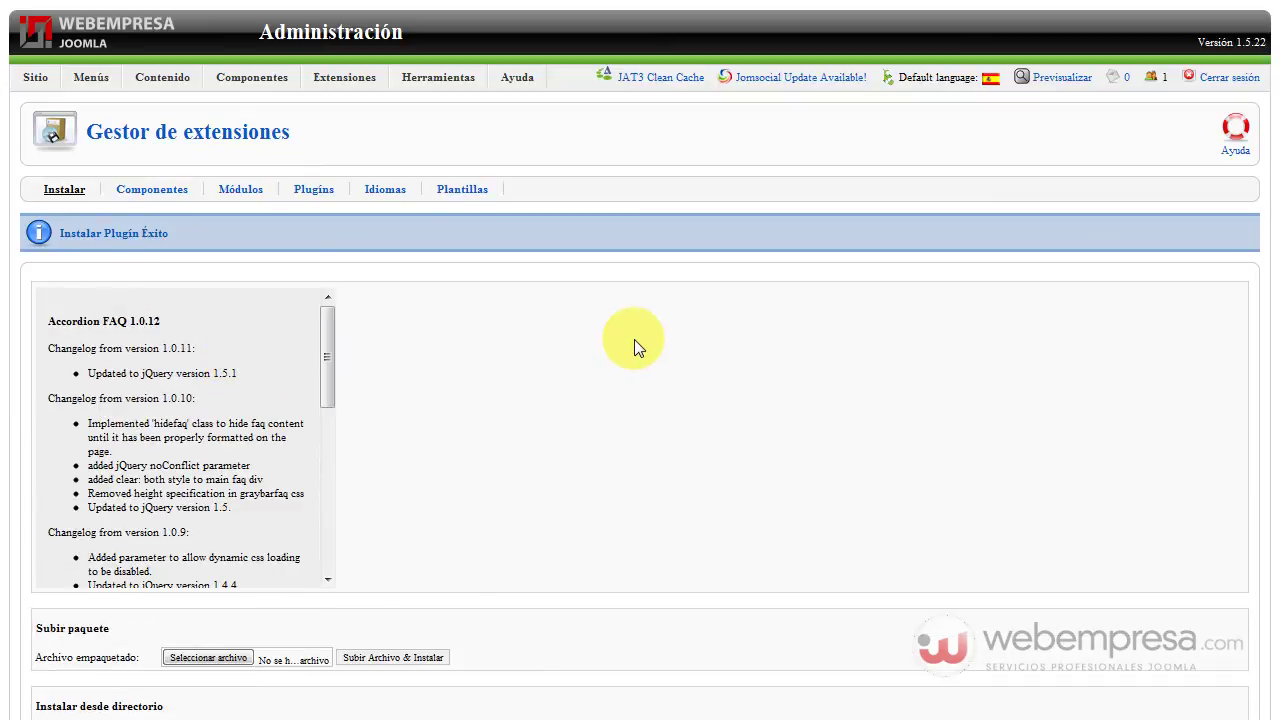
Step: Open the Content - Accordion FAQ plugin for editing and set Publicado to Si
mouse_move(340, 78)
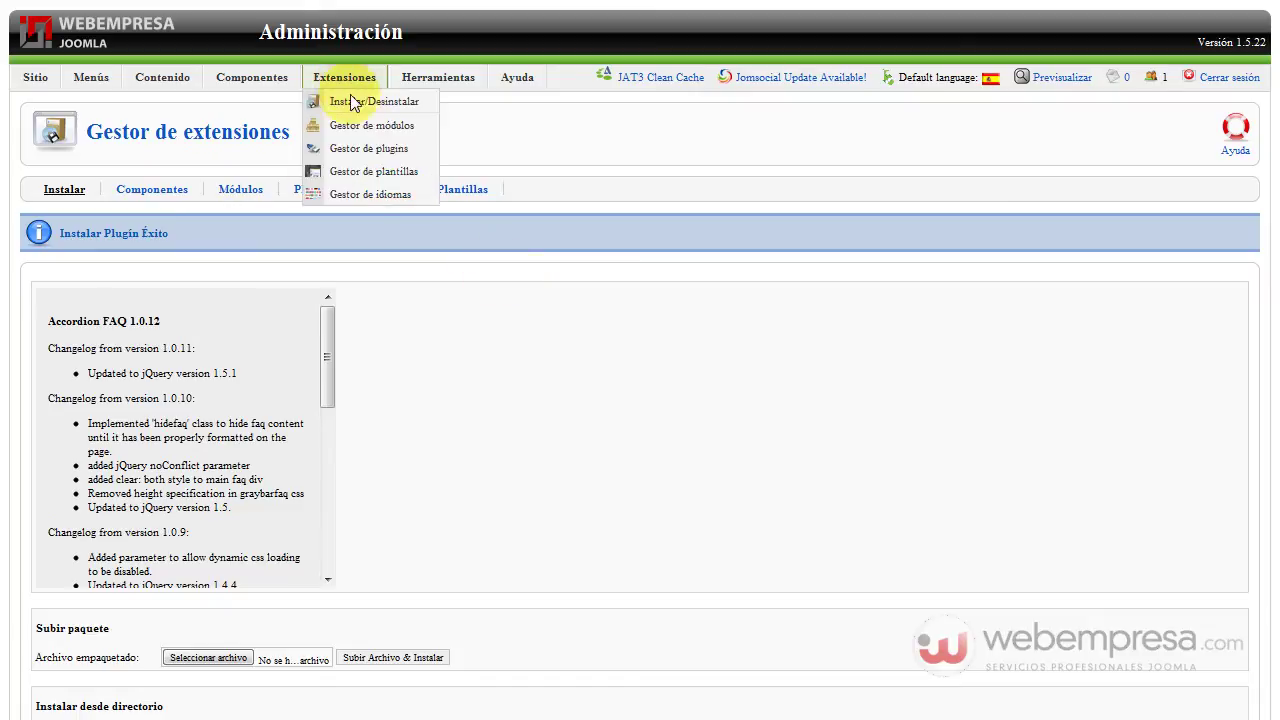
click(373, 150)
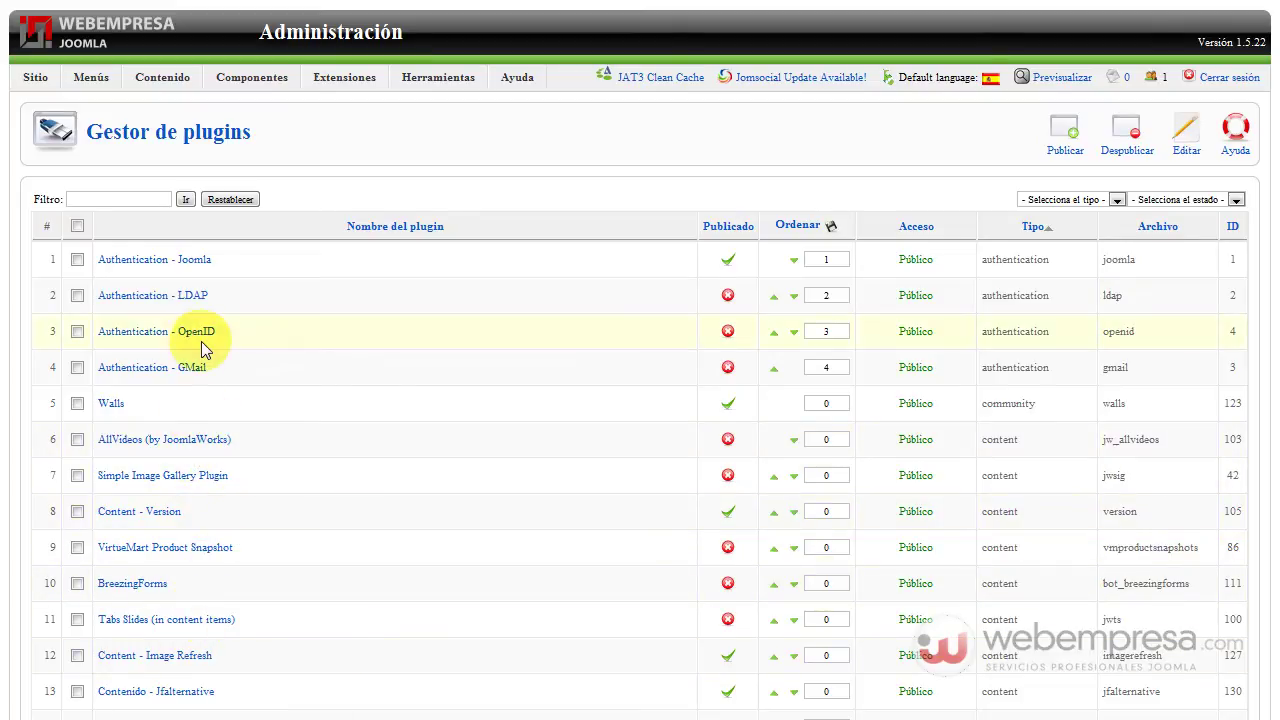
scroll(201, 341, down, 2)
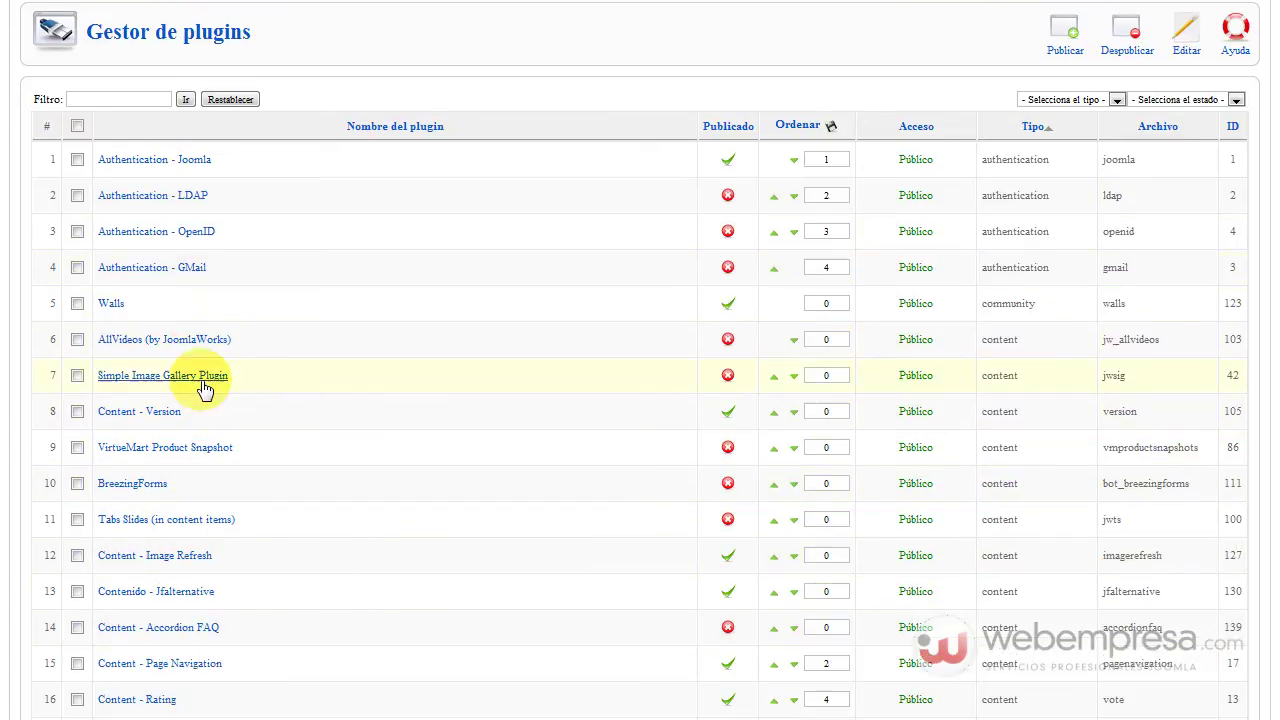
click(178, 630)
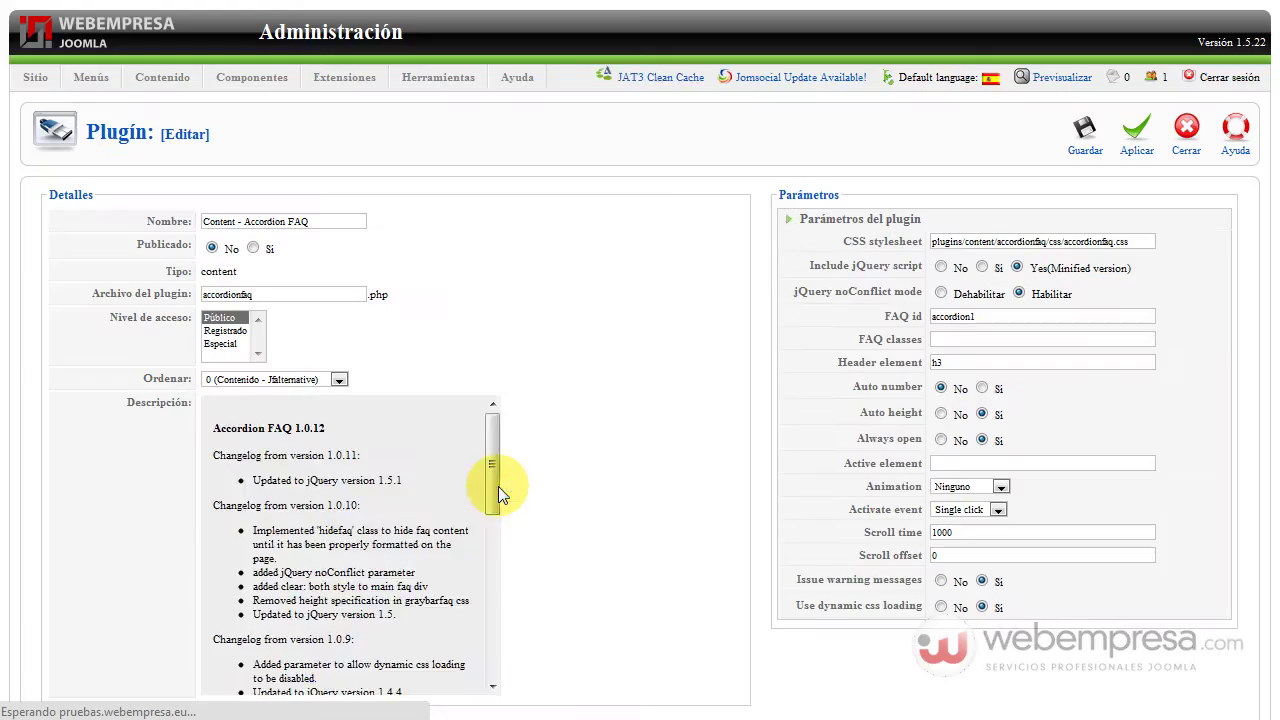
click(256, 249)
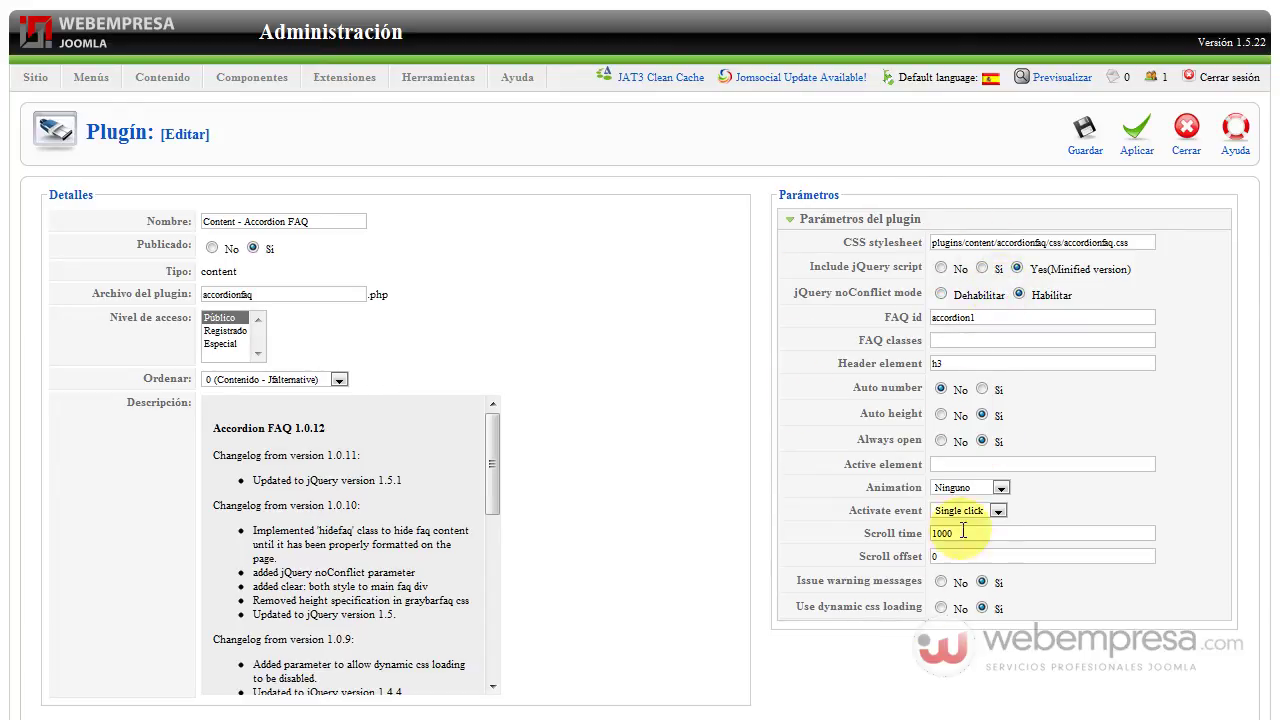
Step: Set the Accordion FAQ plugin's Animation parameter to Slide
mouse_move(883, 266)
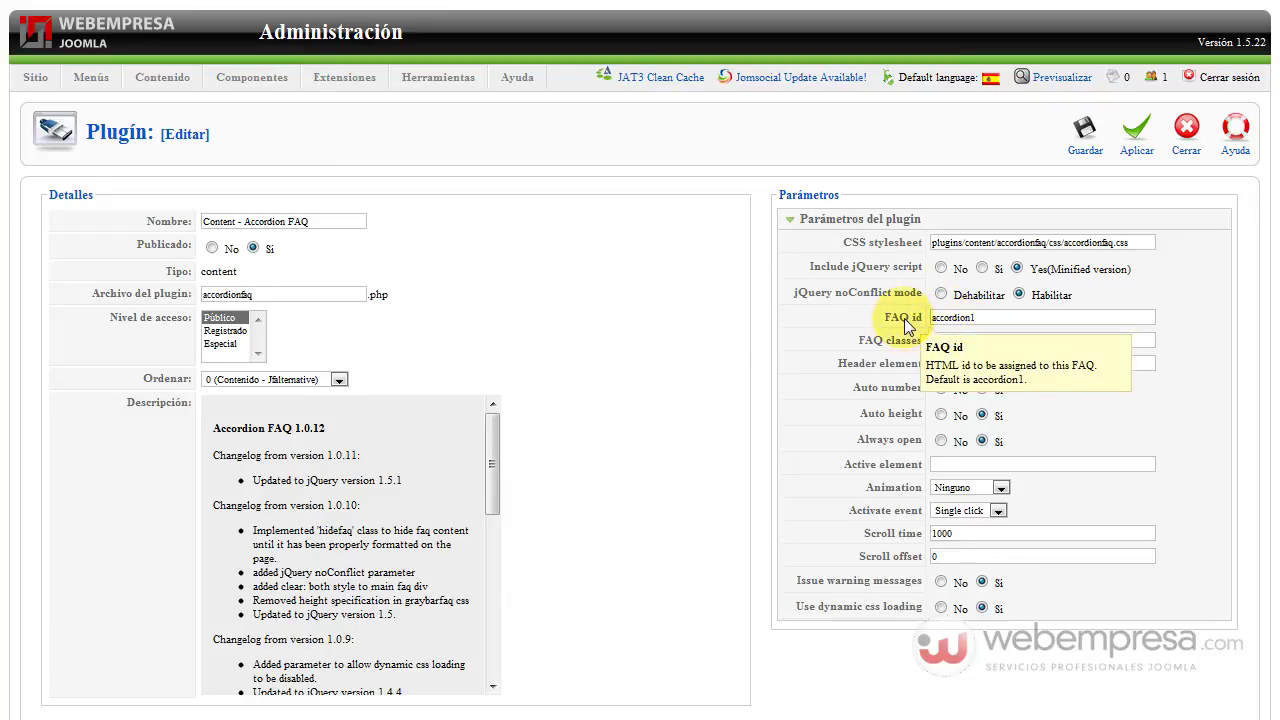
mouse_move(899, 352)
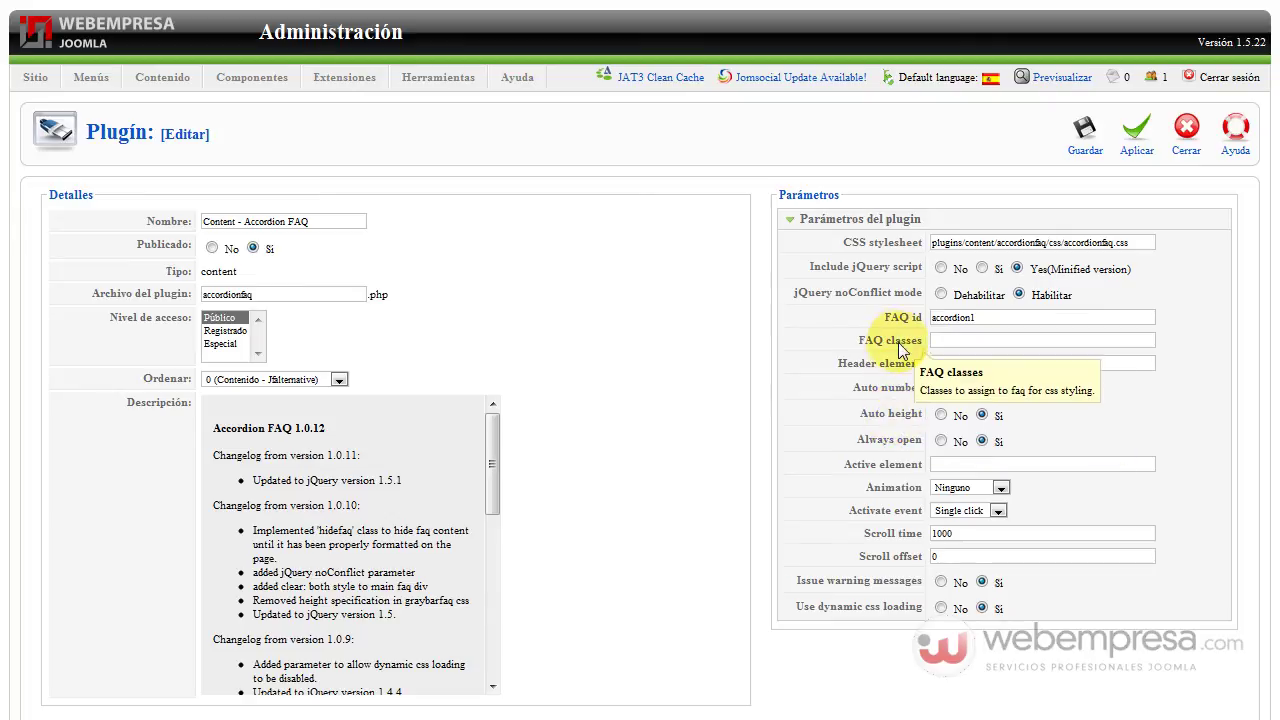
mouse_move(902, 318)
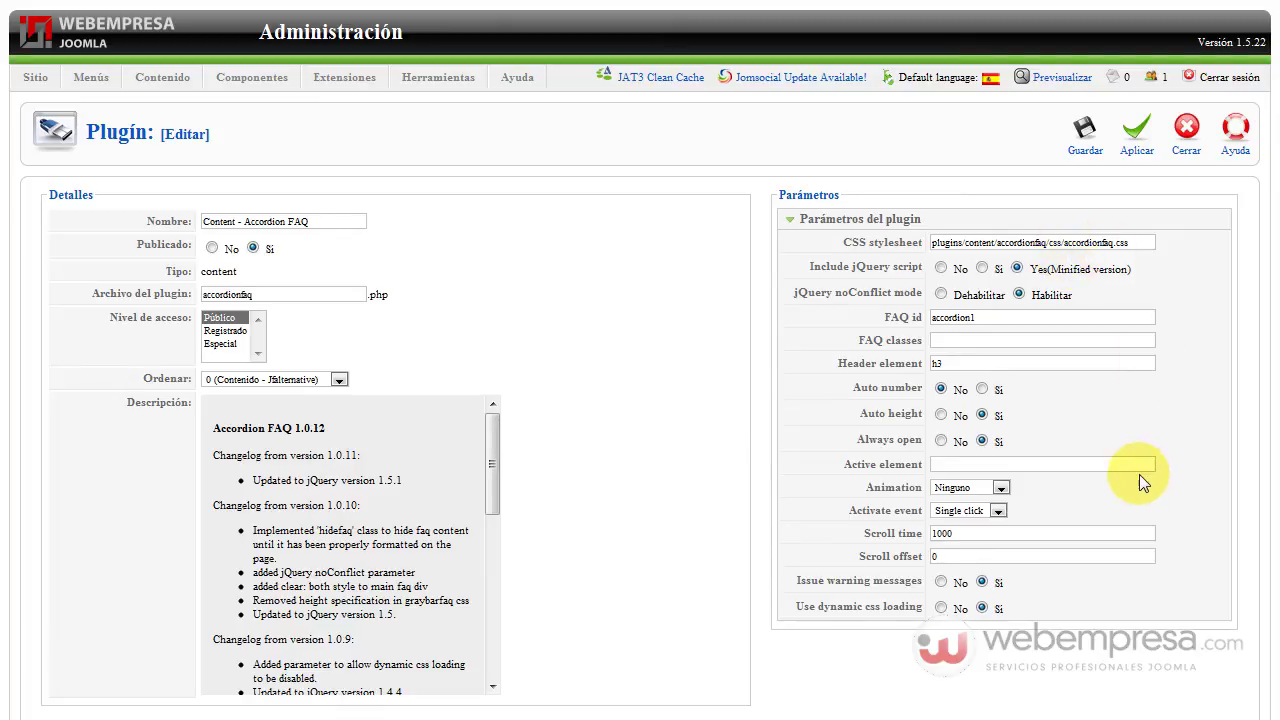
mouse_move(908, 398)
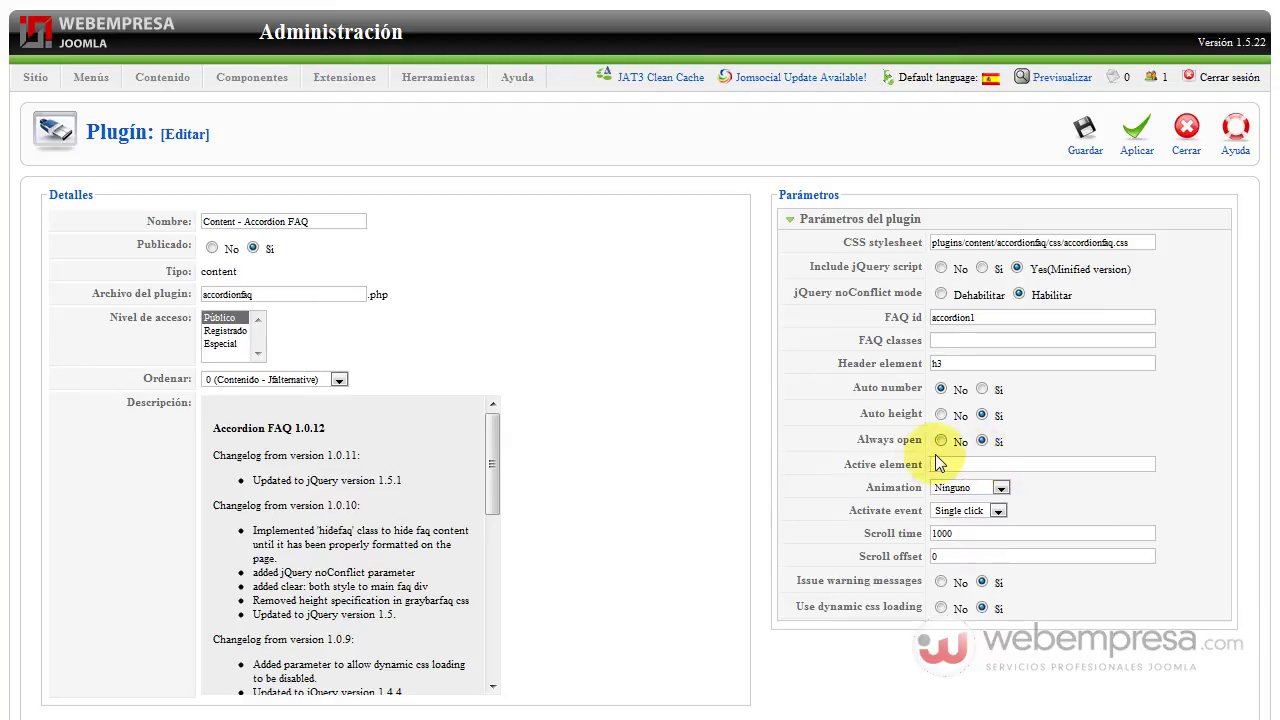
mouse_move(907, 441)
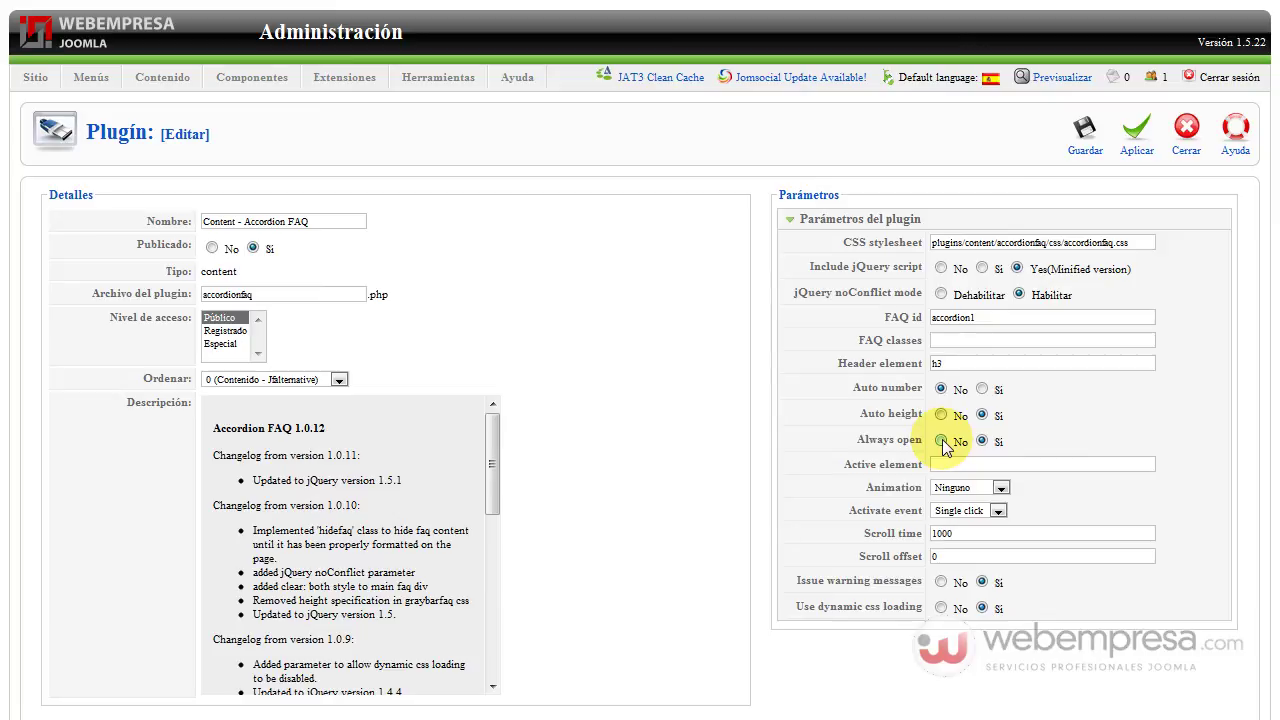
mouse_move(903, 470)
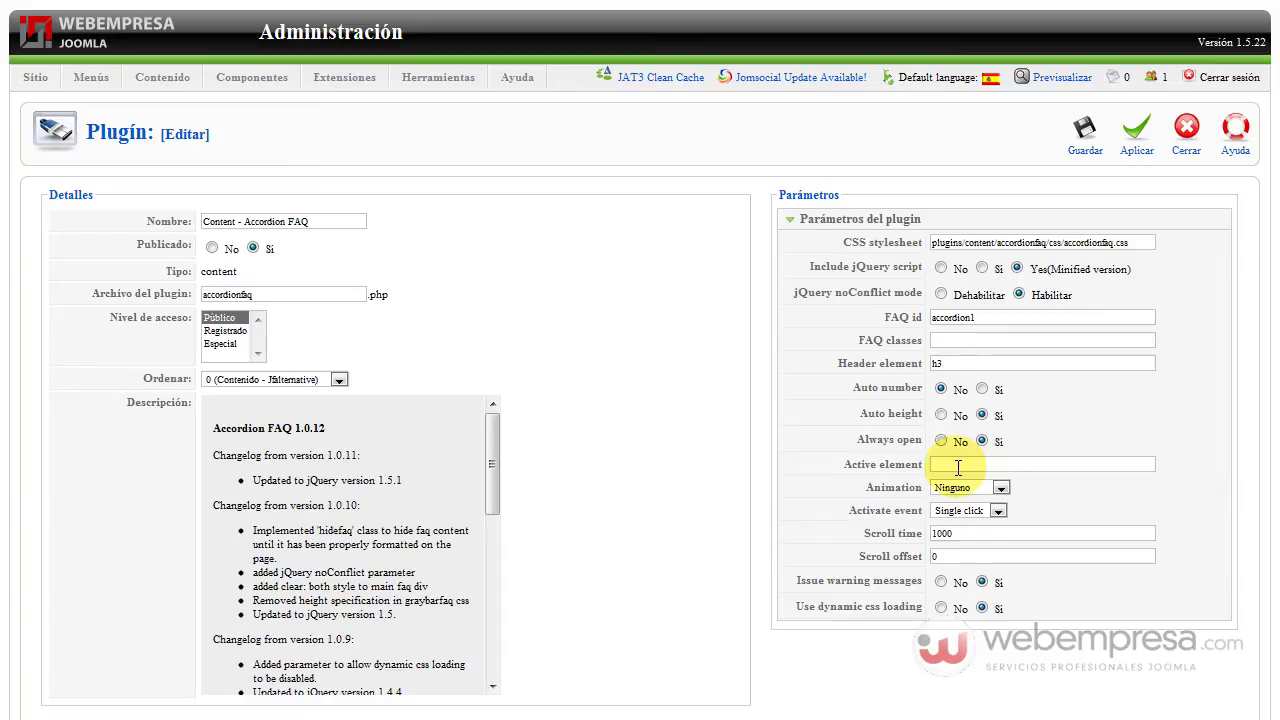
click(1005, 490)
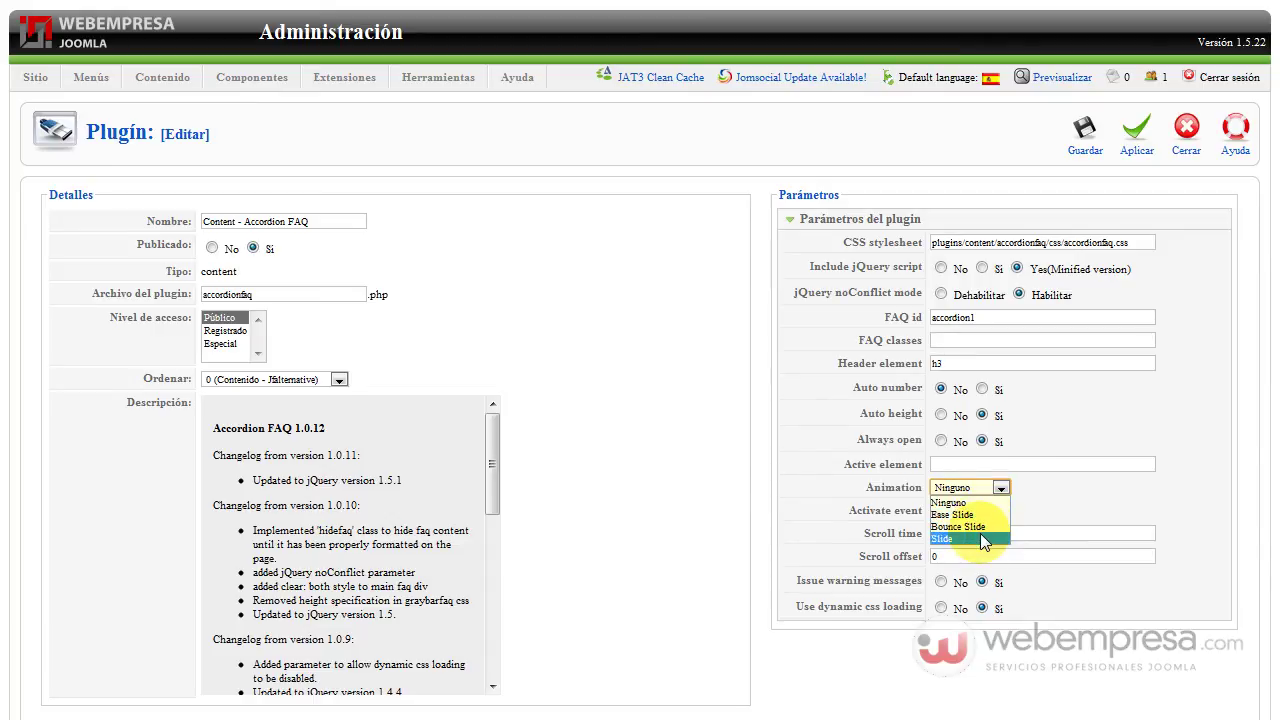
click(982, 539)
Step: Choose Single click as the plugin's Activate event and save the plugin settings
click(999, 511)
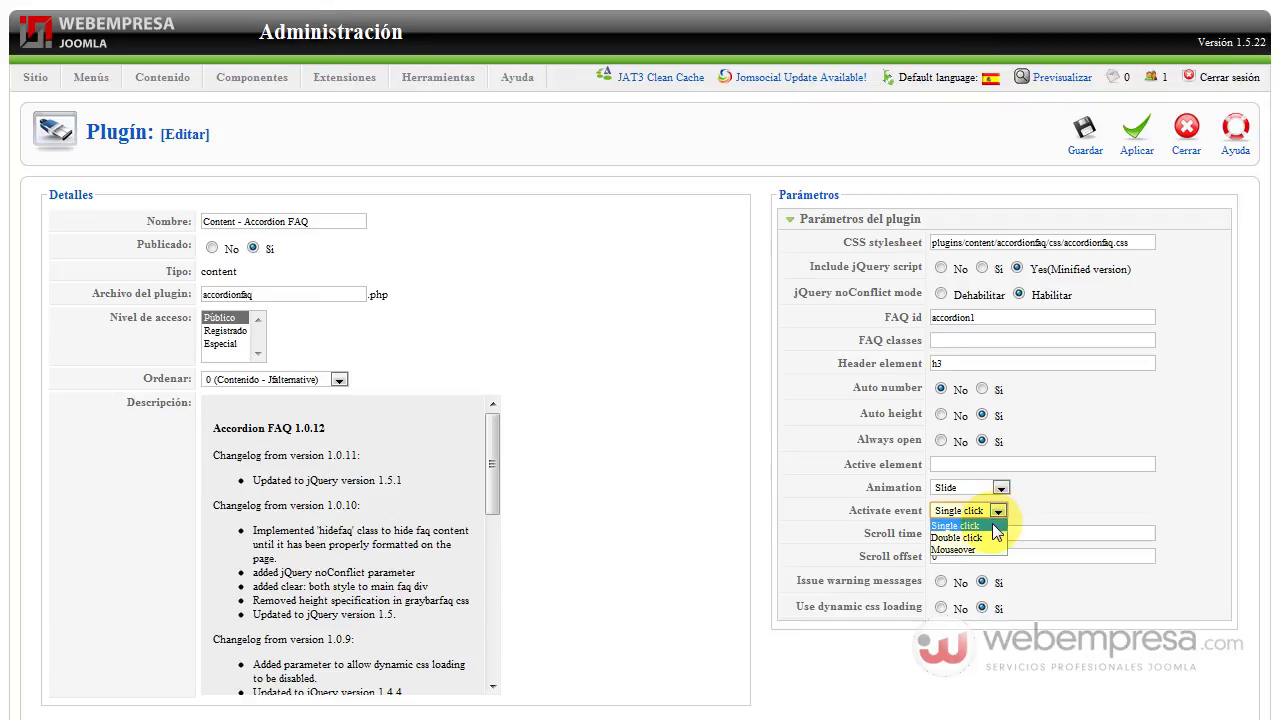
click(992, 526)
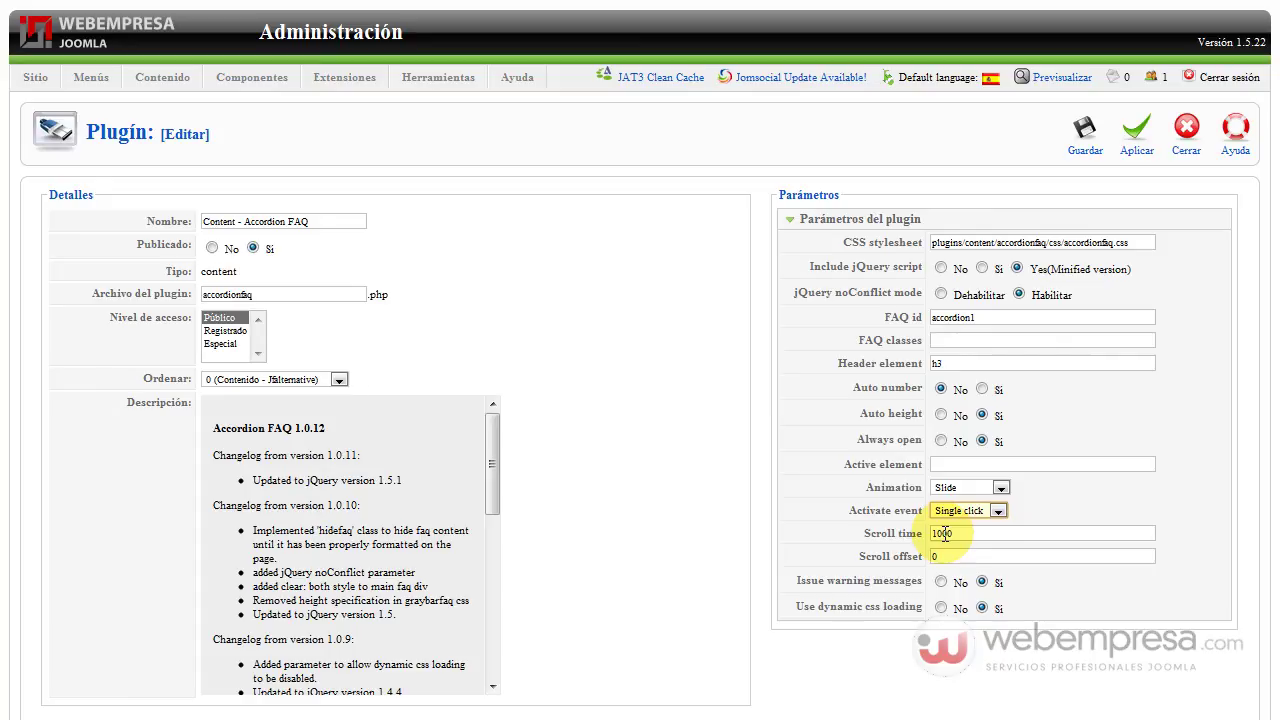
mouse_move(897, 584)
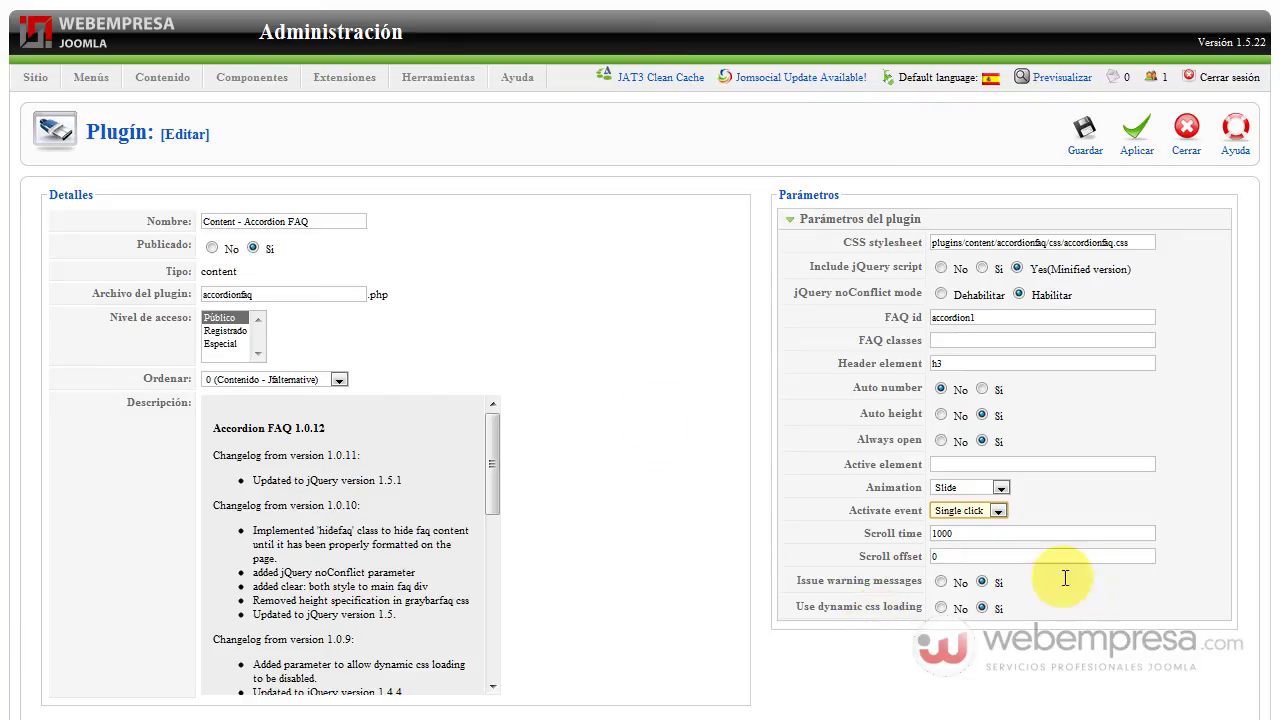
scroll(537, 523, down, 1)
scroll(543, 534, up, 1)
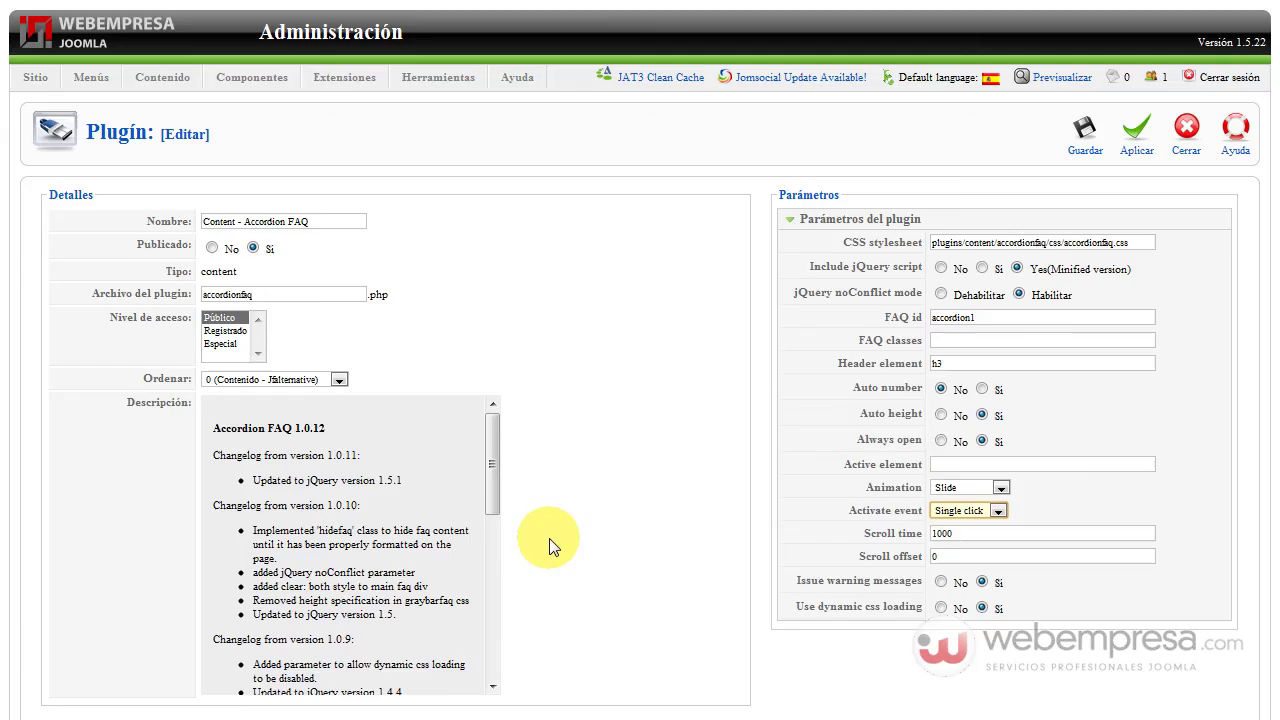
click(1087, 133)
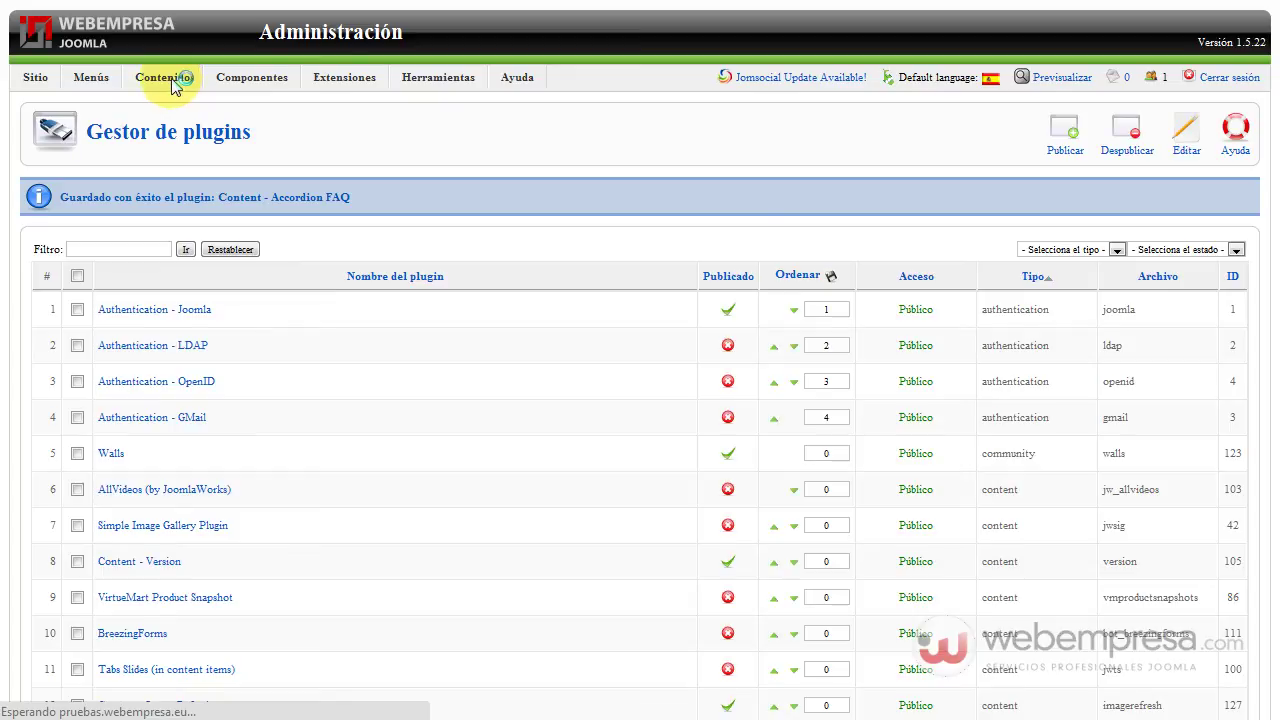
Step: Open the article manager and start a new article
mouse_move(170, 85)
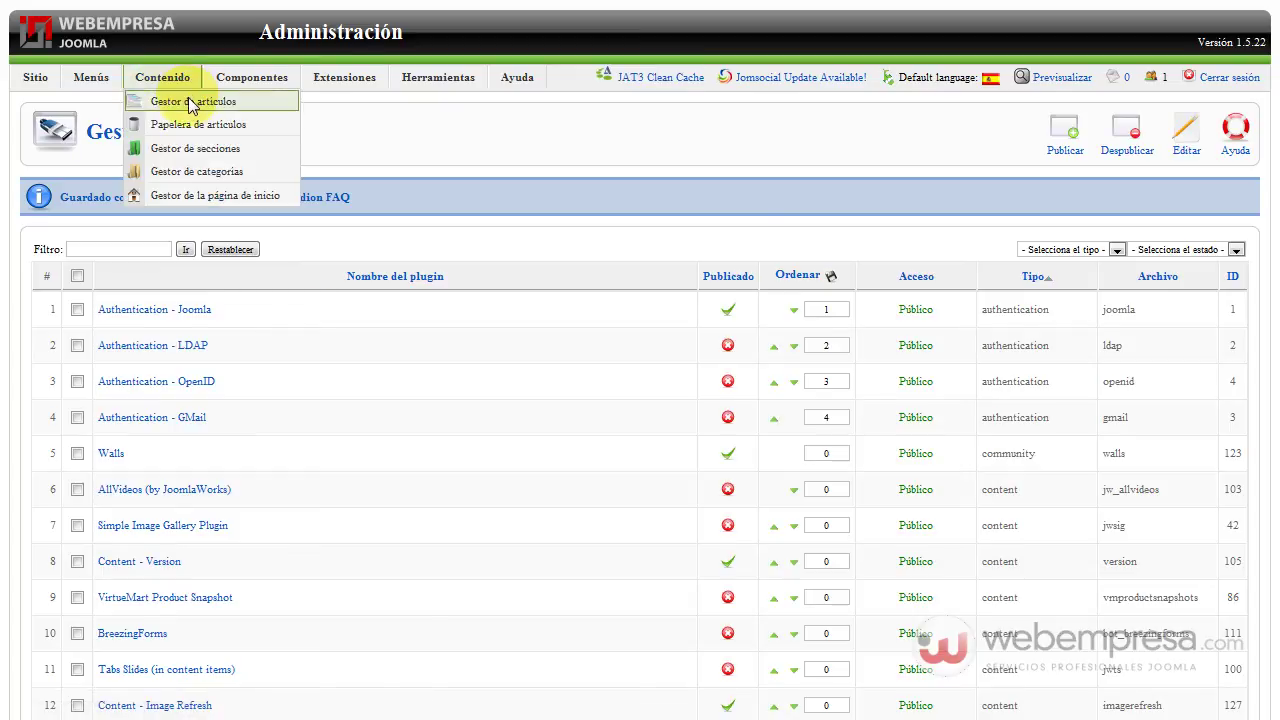
click(280, 122)
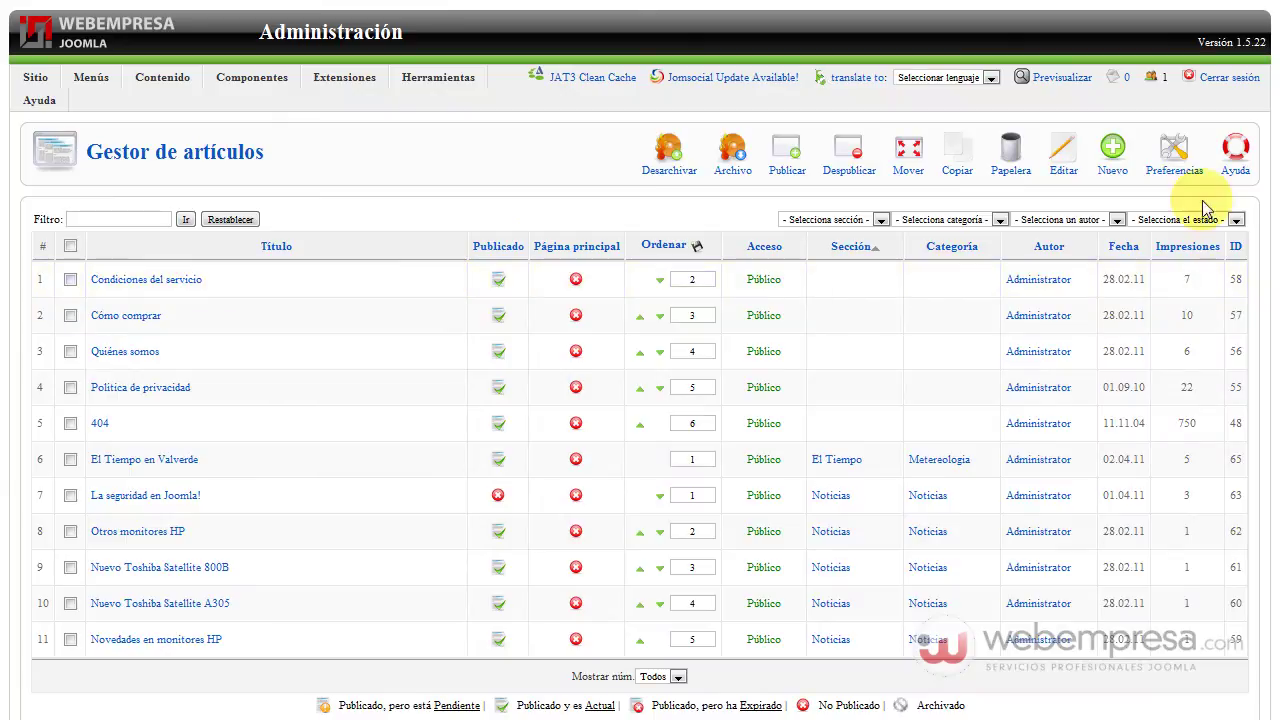
click(1113, 150)
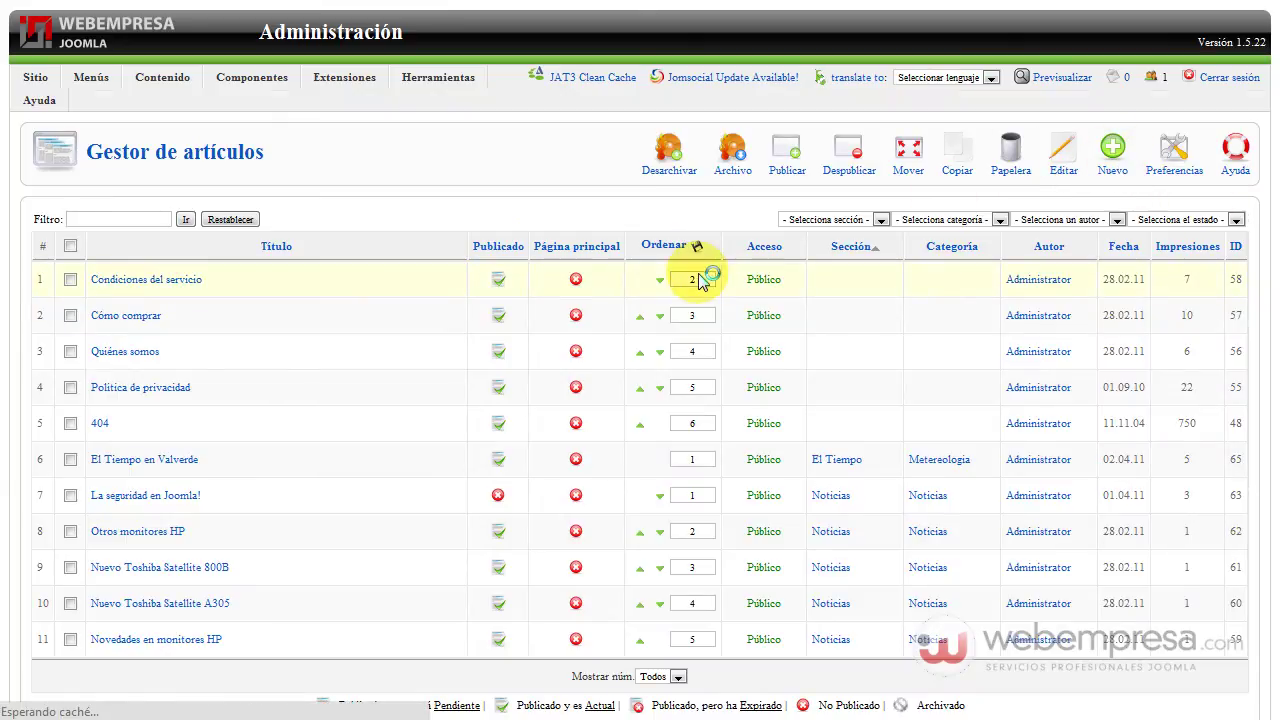
Step: Title the new article "FAQs sobre nuestro Servicio de Venta y Envios"
click(257, 229)
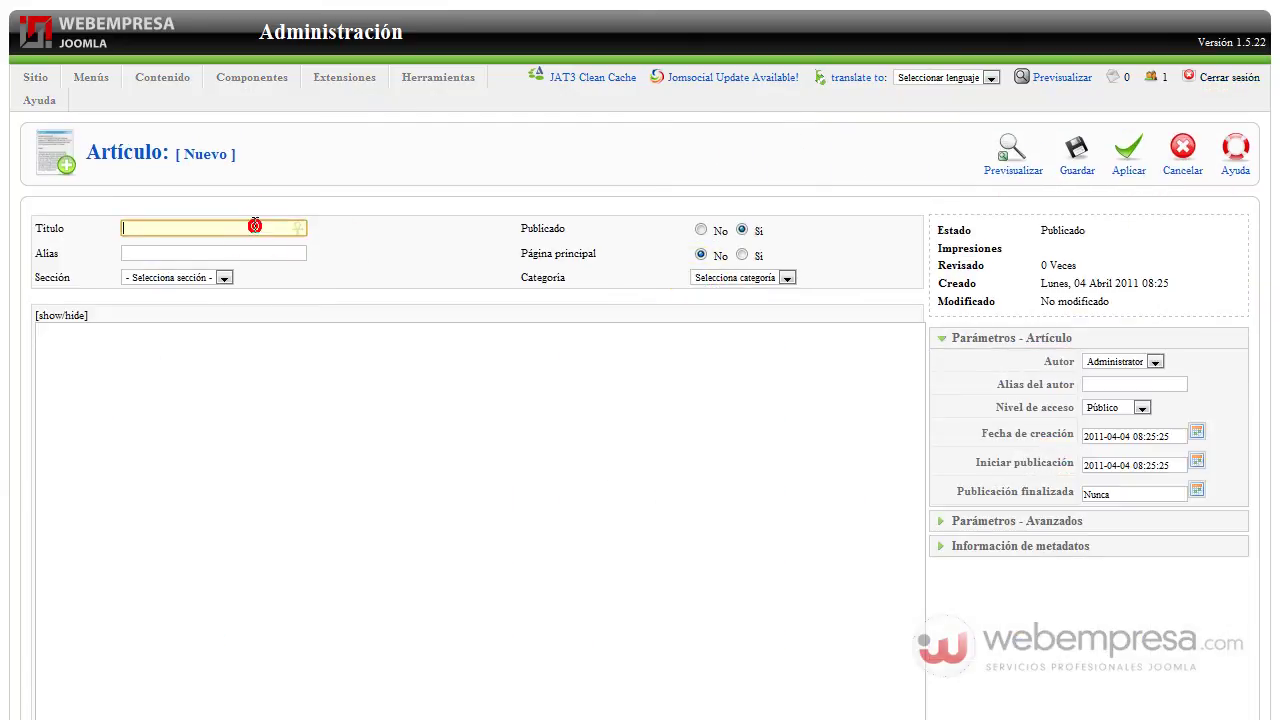
text(FQ)
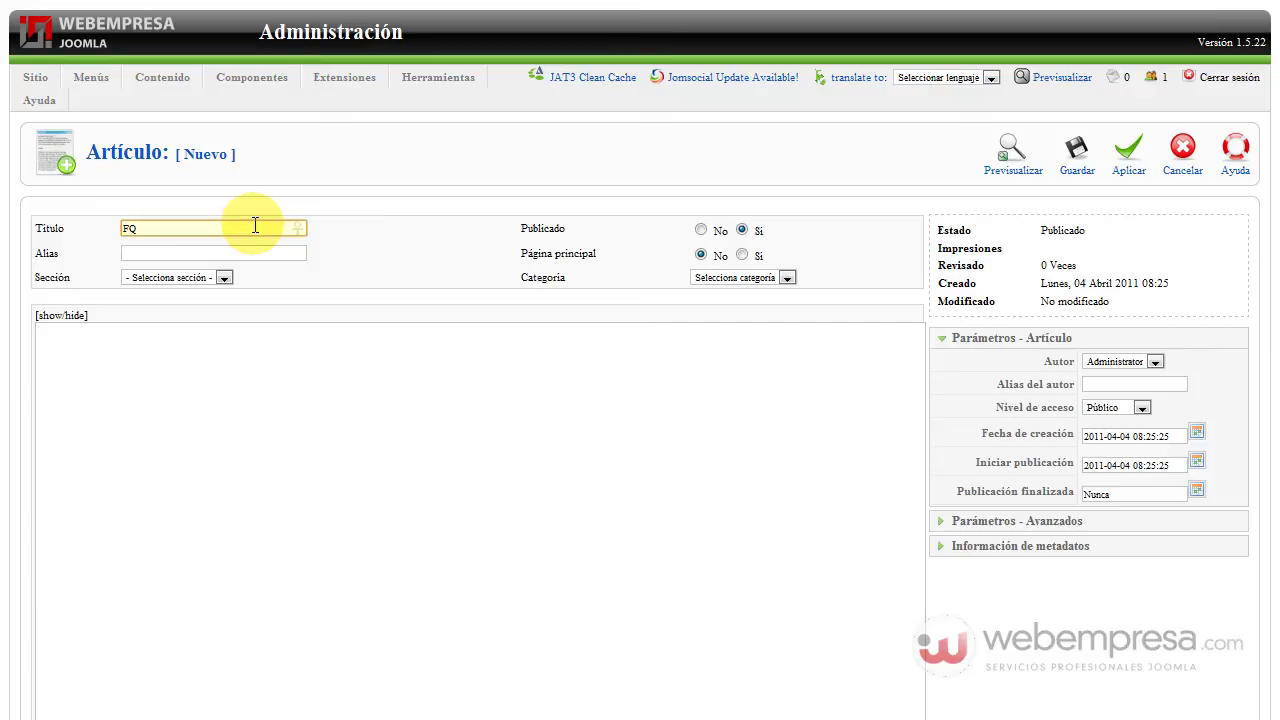
key(BackSpace)
text(AQ)
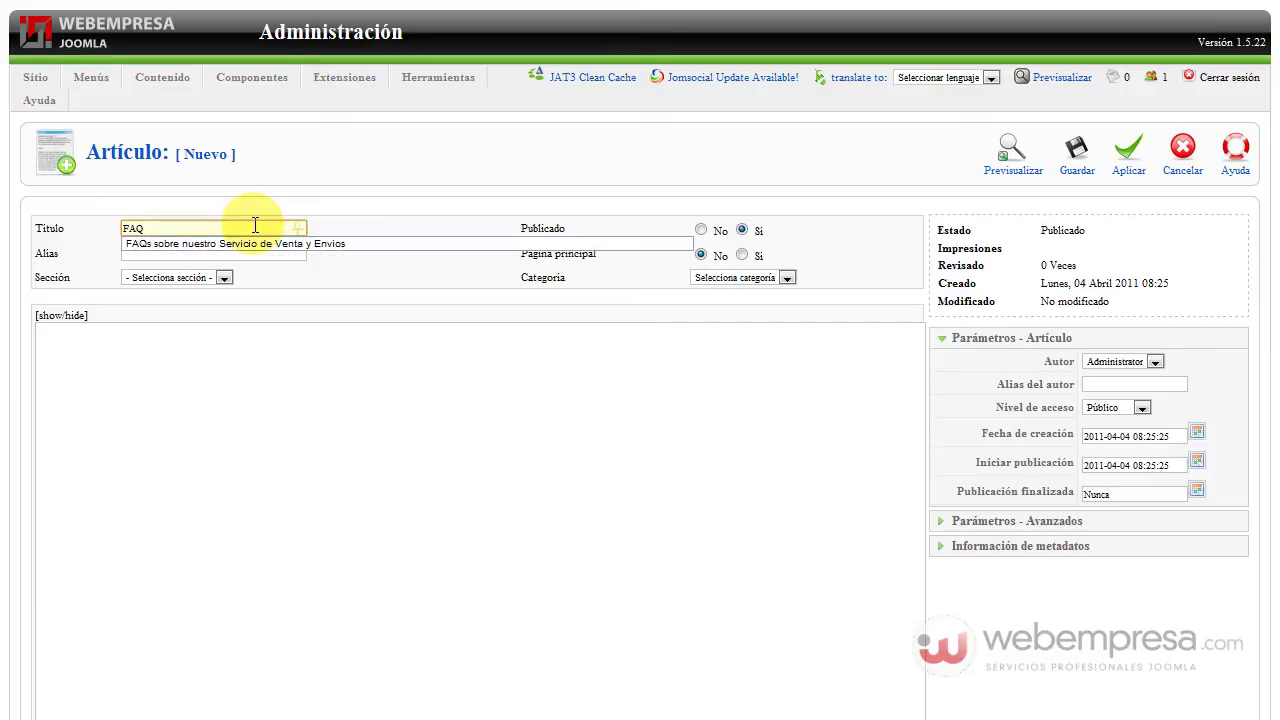
click(268, 242)
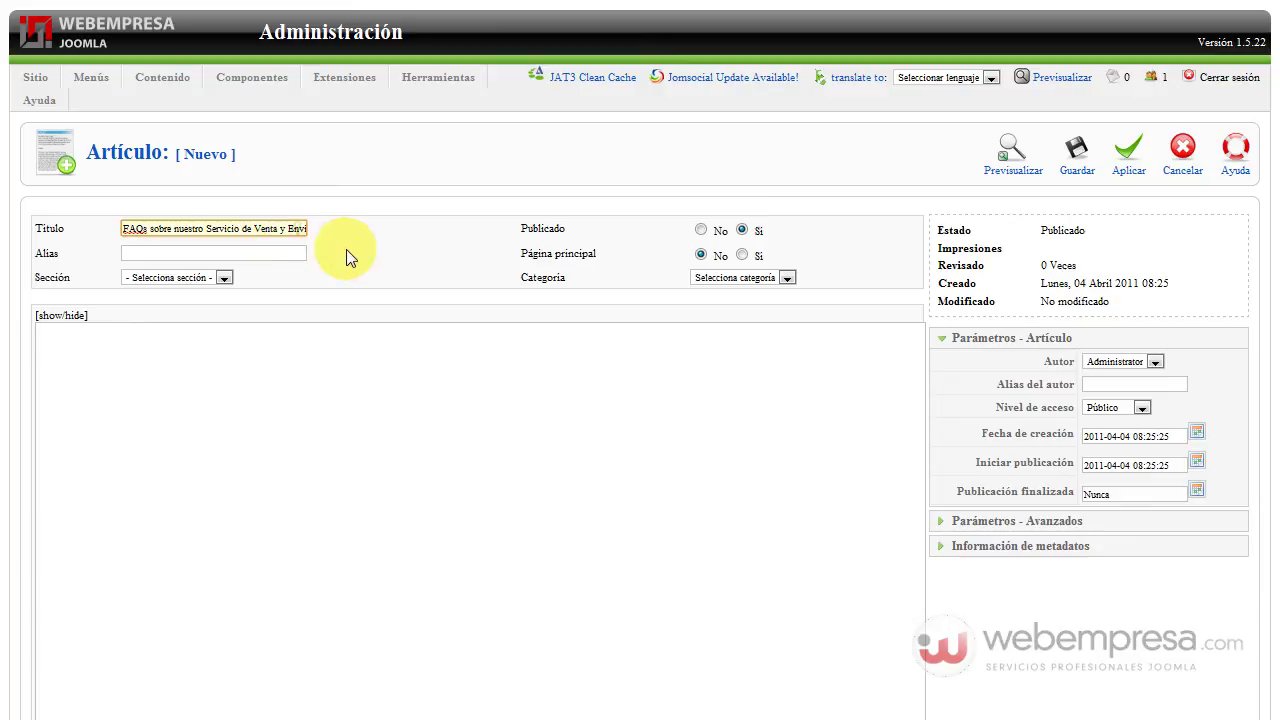
Step: Assign the article to the Sin clasificar section and place the cursor in the empty article body
click(222, 279)
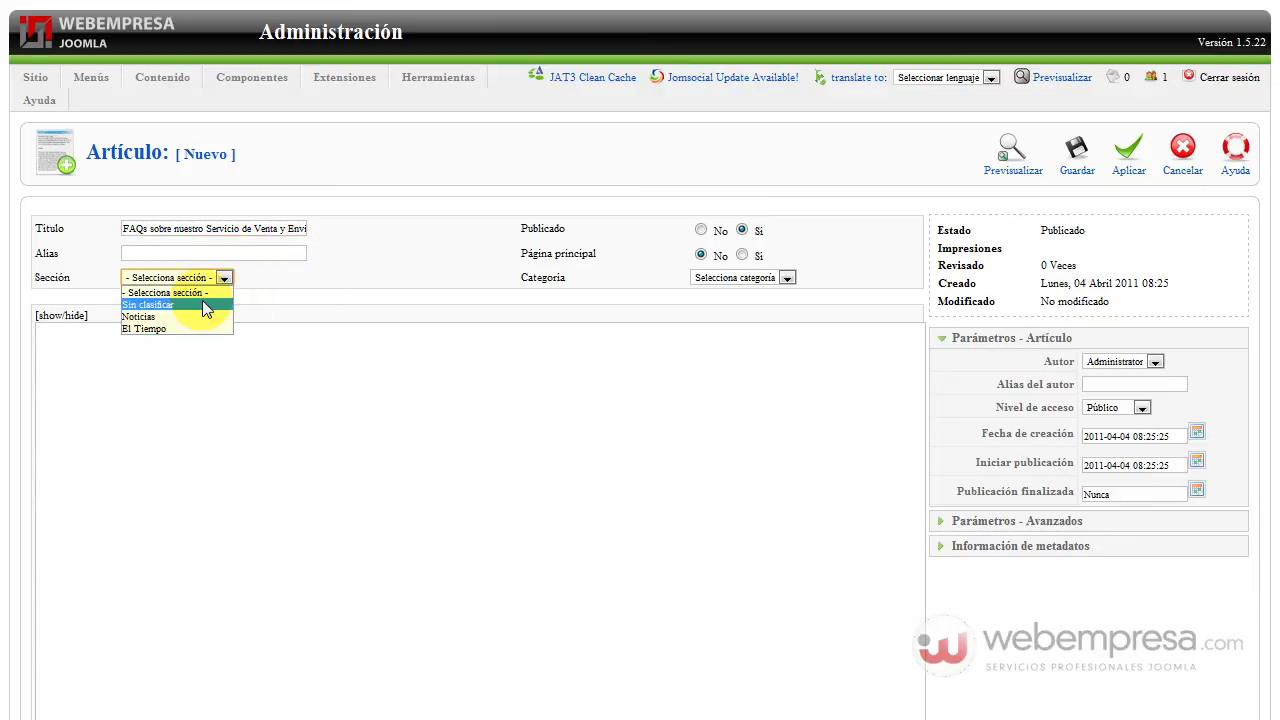
click(202, 303)
click(361, 349)
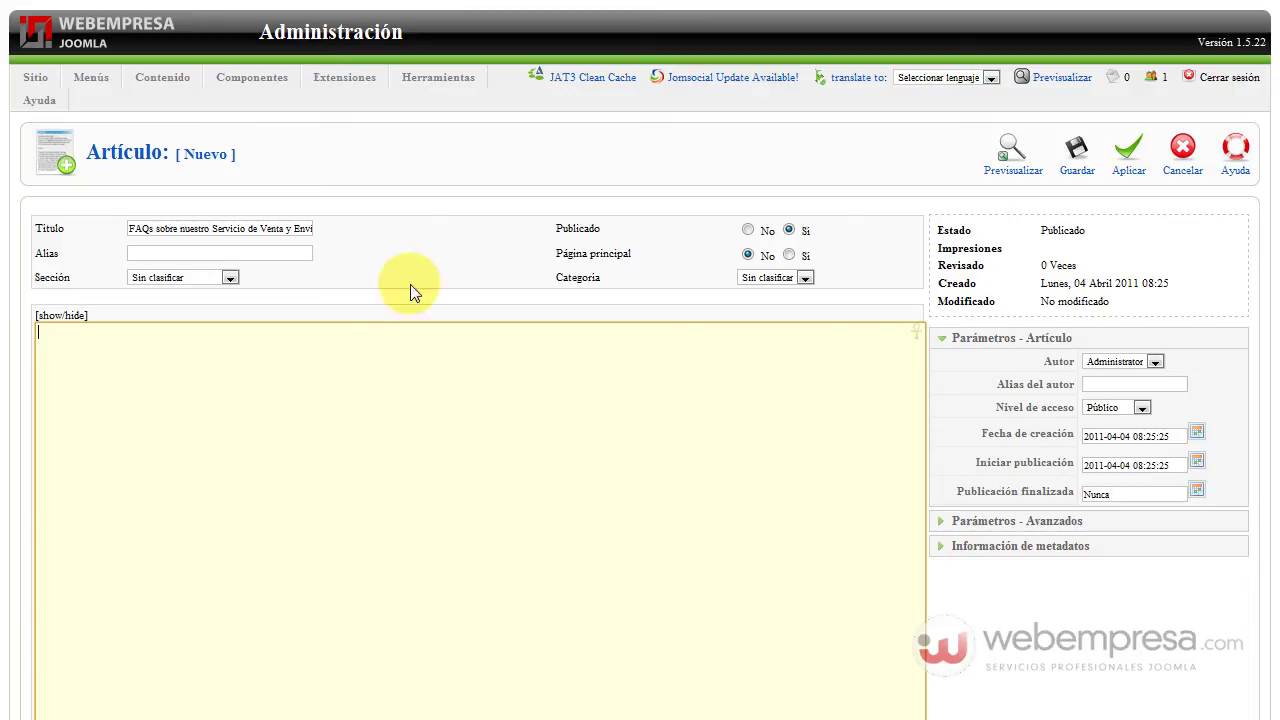
scroll(986, 240, down, 2)
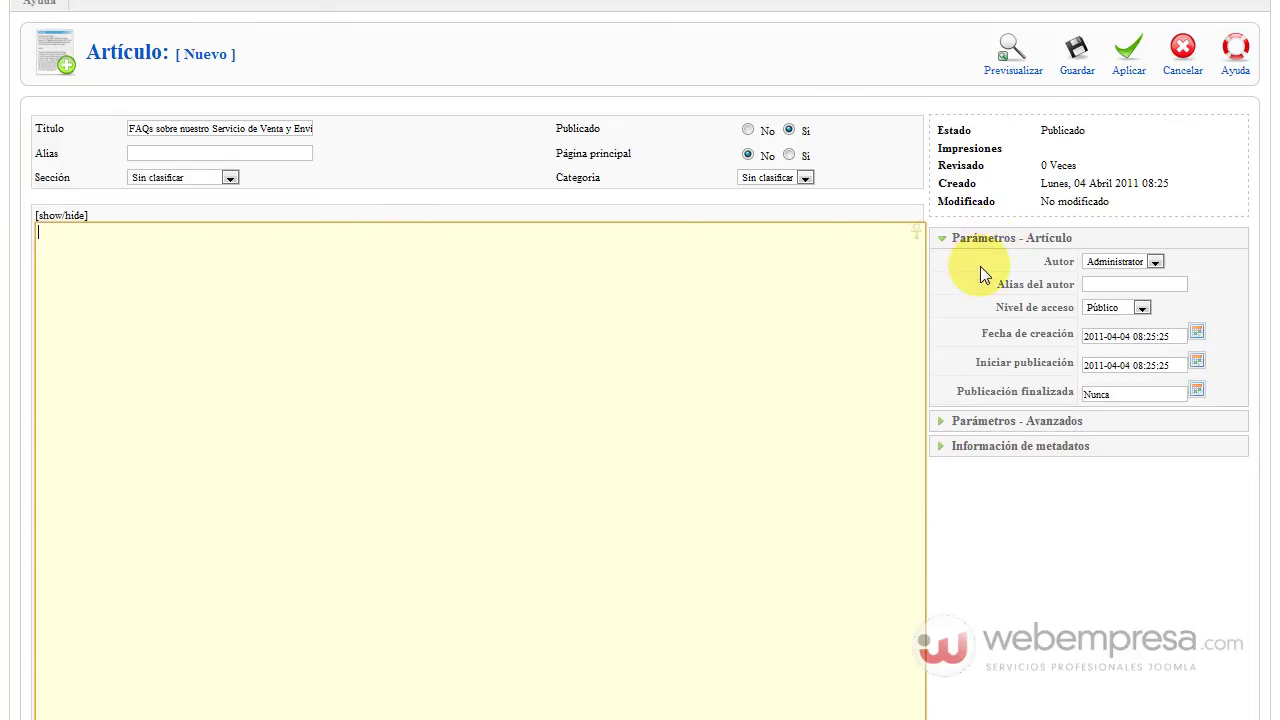
scroll(982, 266, down, 2)
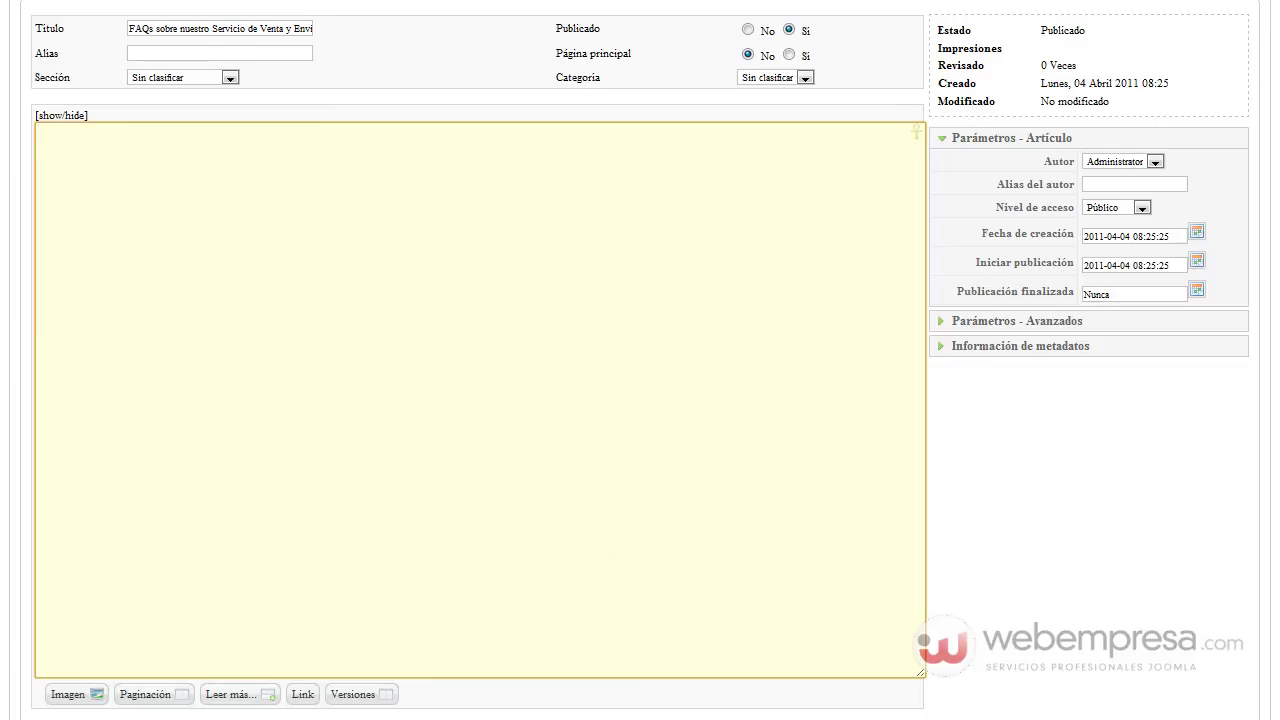
Step: Switch to the public shop site and look over the product categories on its Tienda page
mouse_move(760, 719)
click(760, 680)
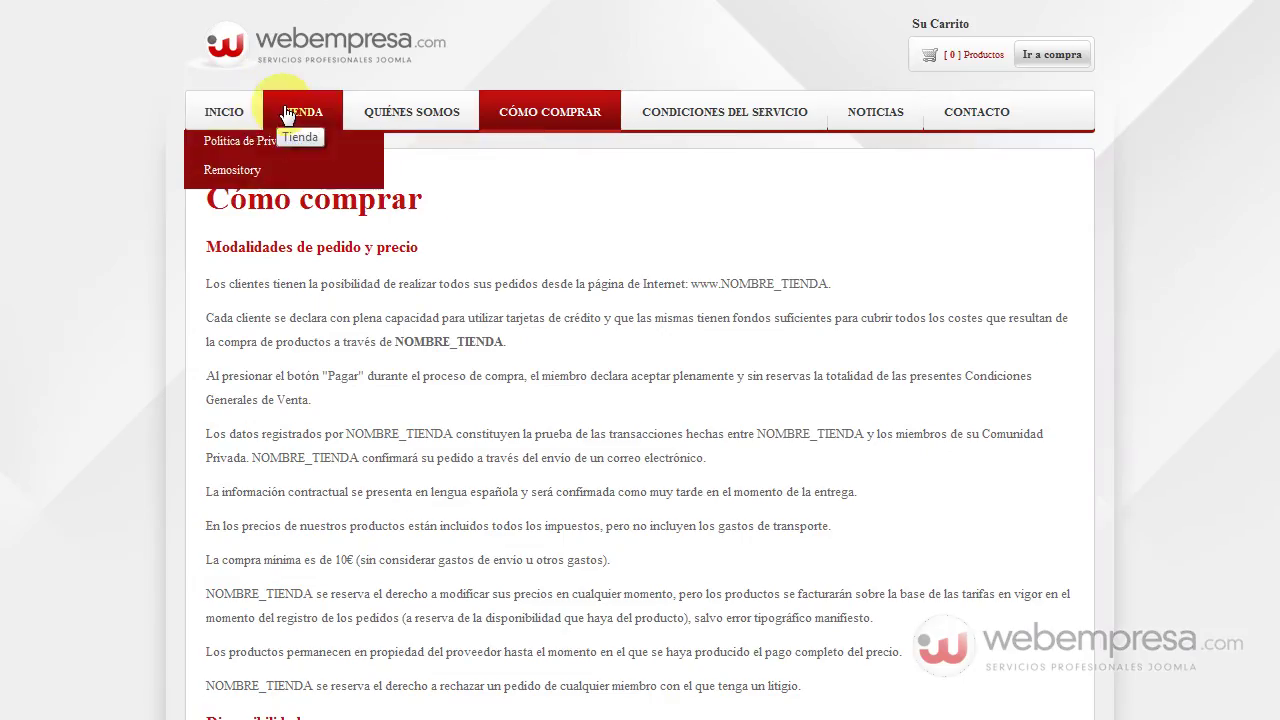
click(298, 114)
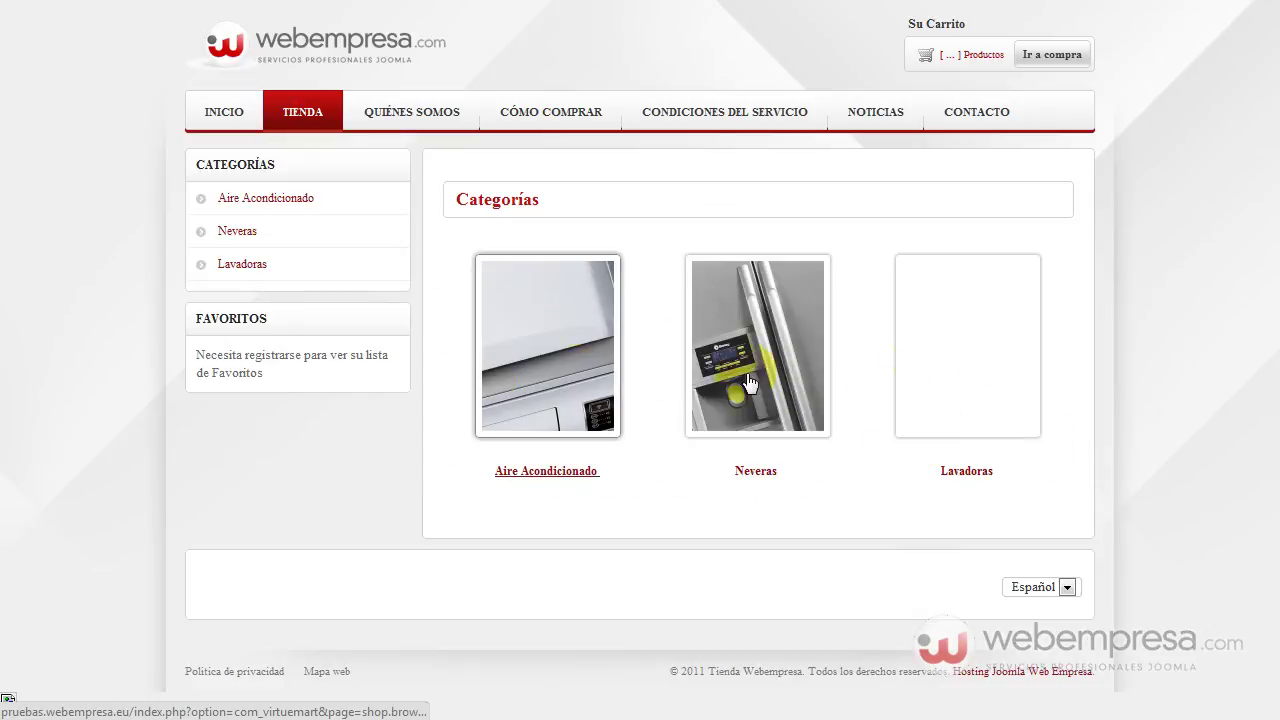
click(965, 455)
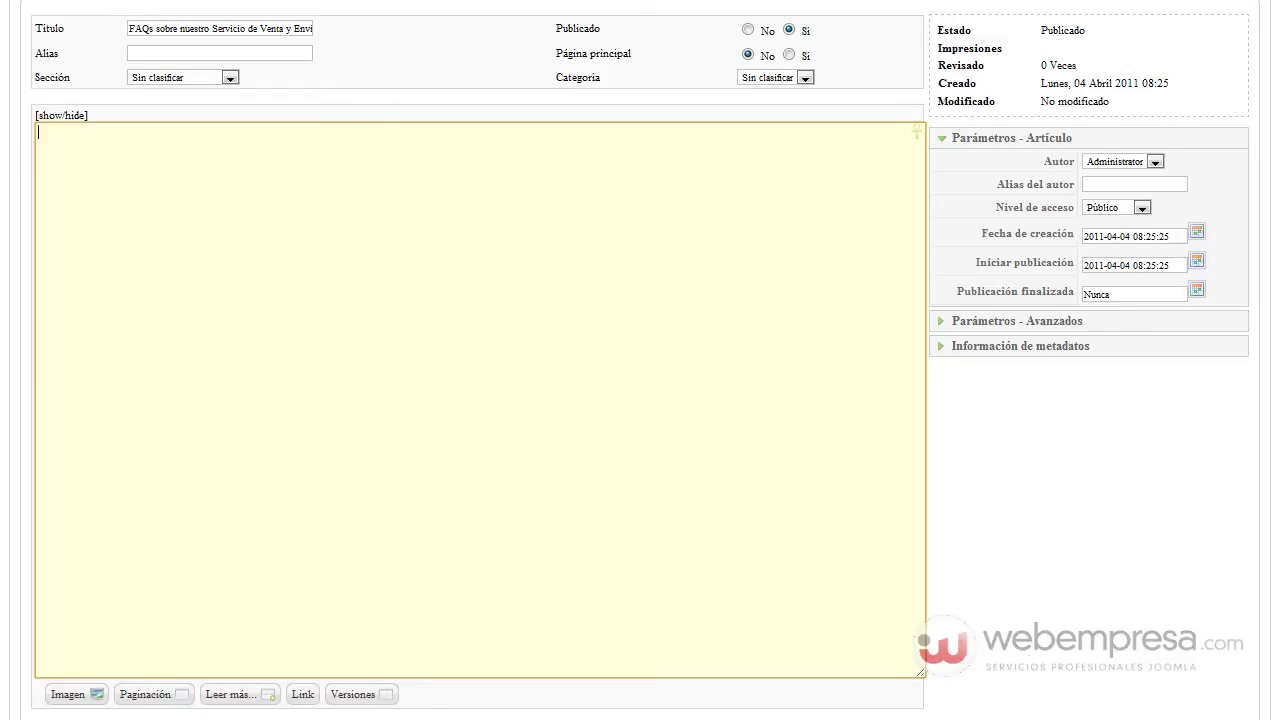
Step: Copy the whole FAQ text, from its heading on, from Texto FAQs.txt in Notepad and paste it into the Joomla article body
key(alt+Tab)
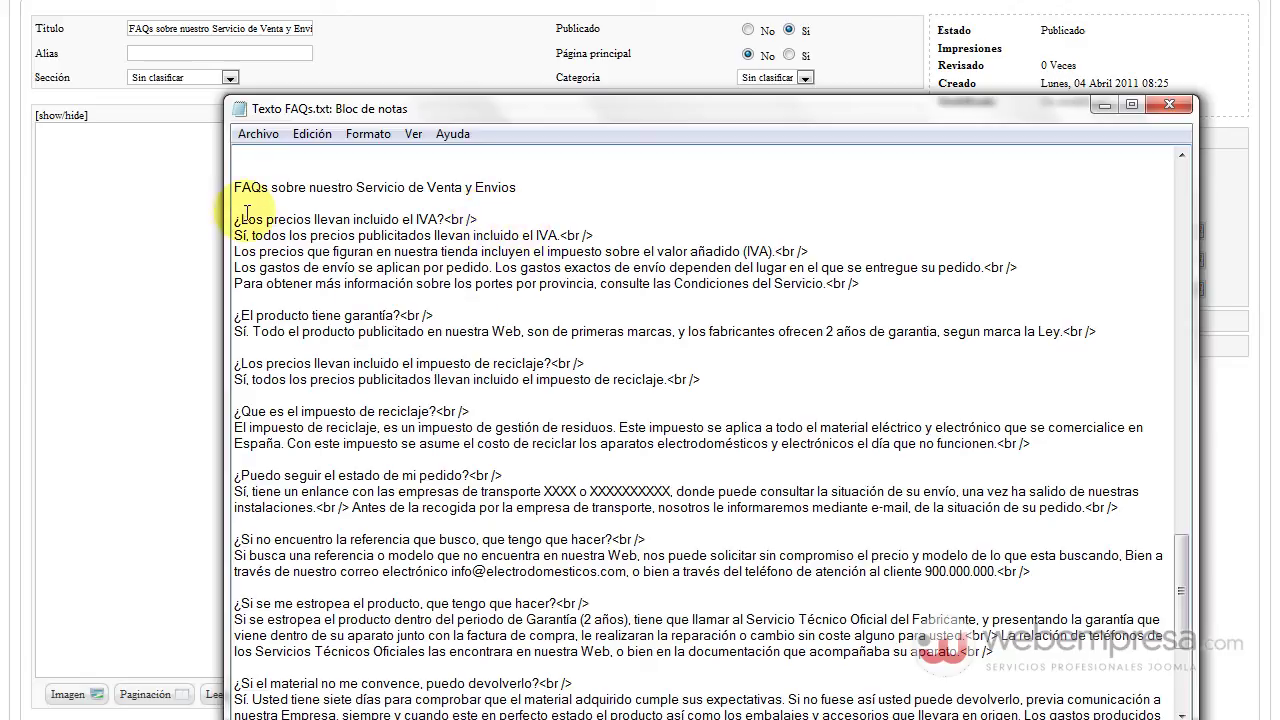
drag(233, 184, 286, 491)
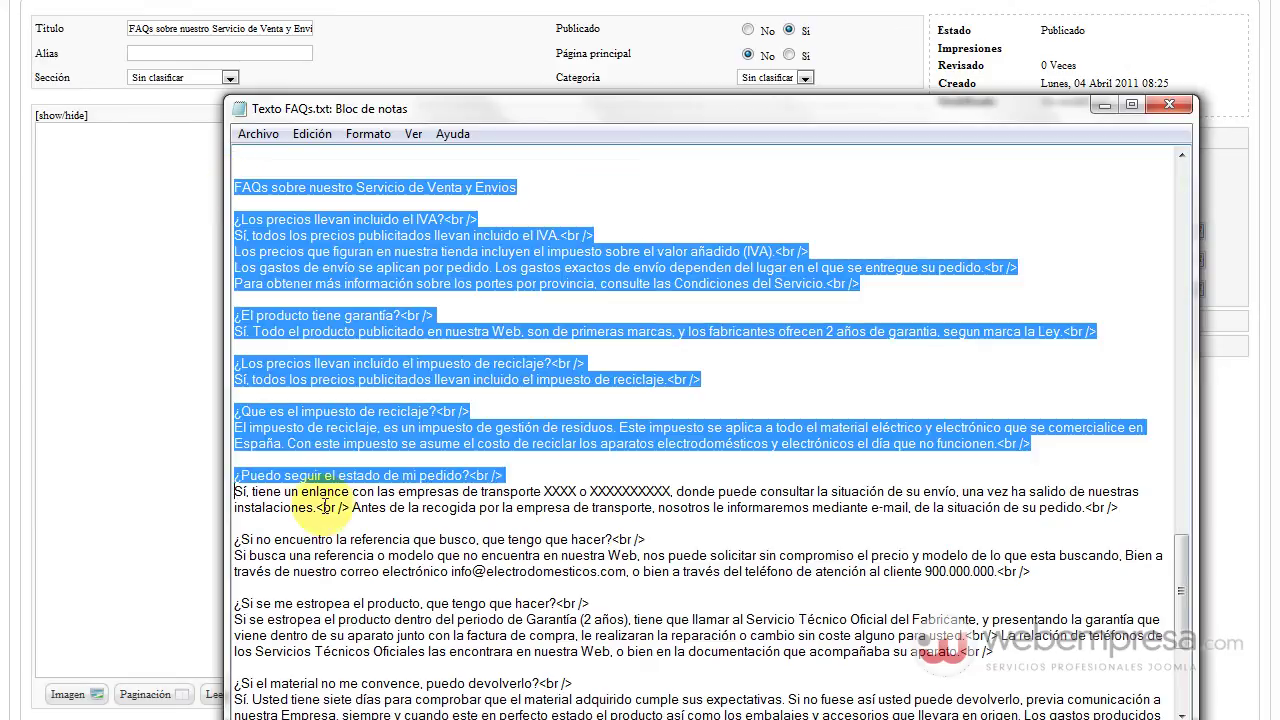
scroll(341, 518, down, 6)
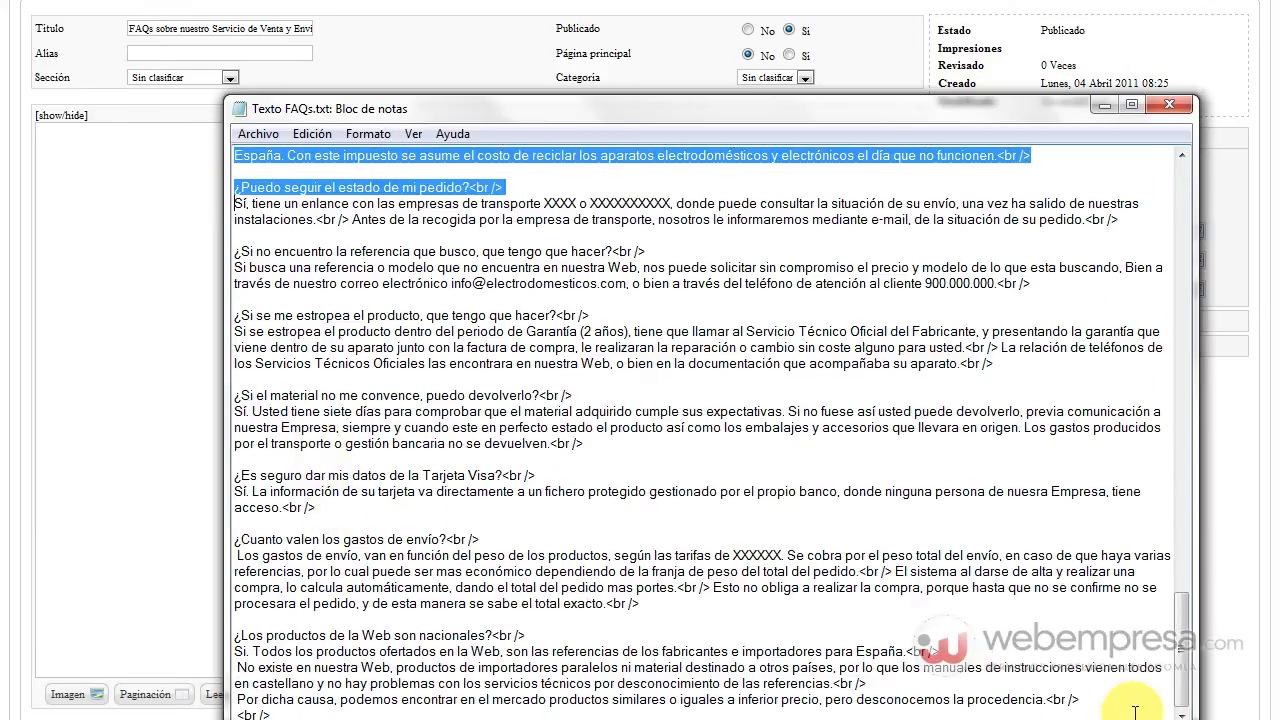
shift+click(1097, 697)
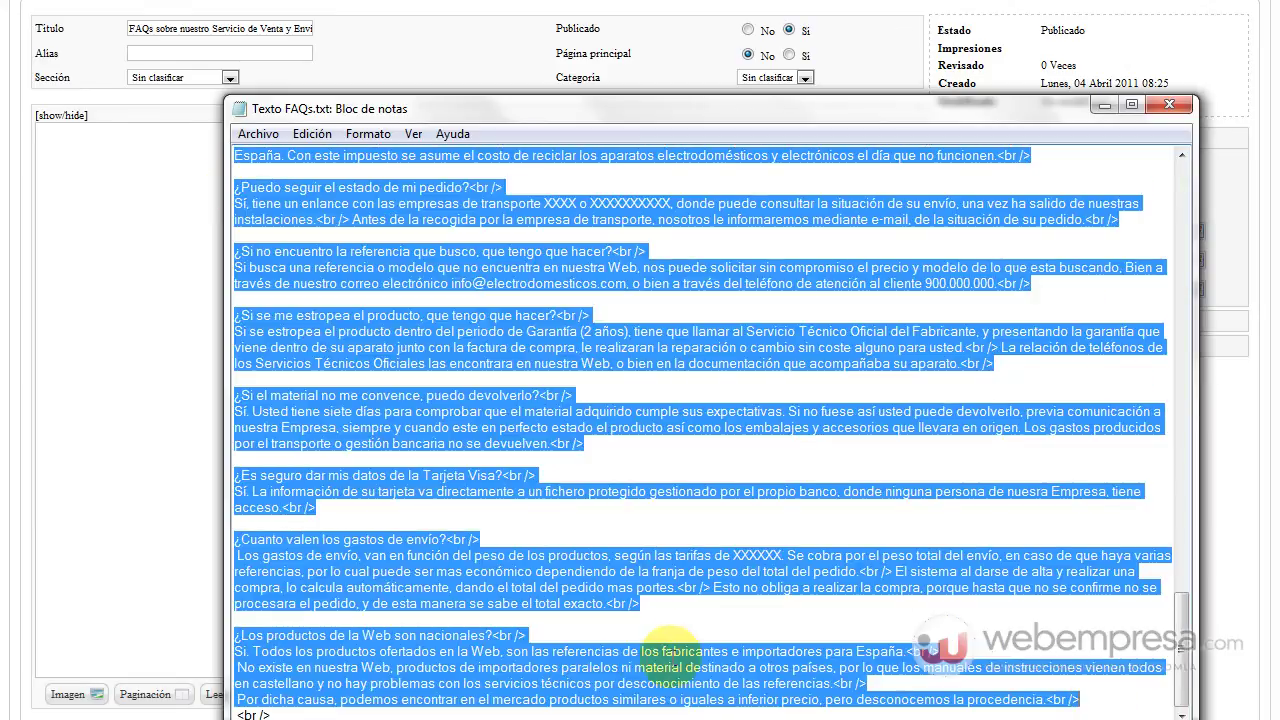
click(116, 240)
key(ctrl+v)
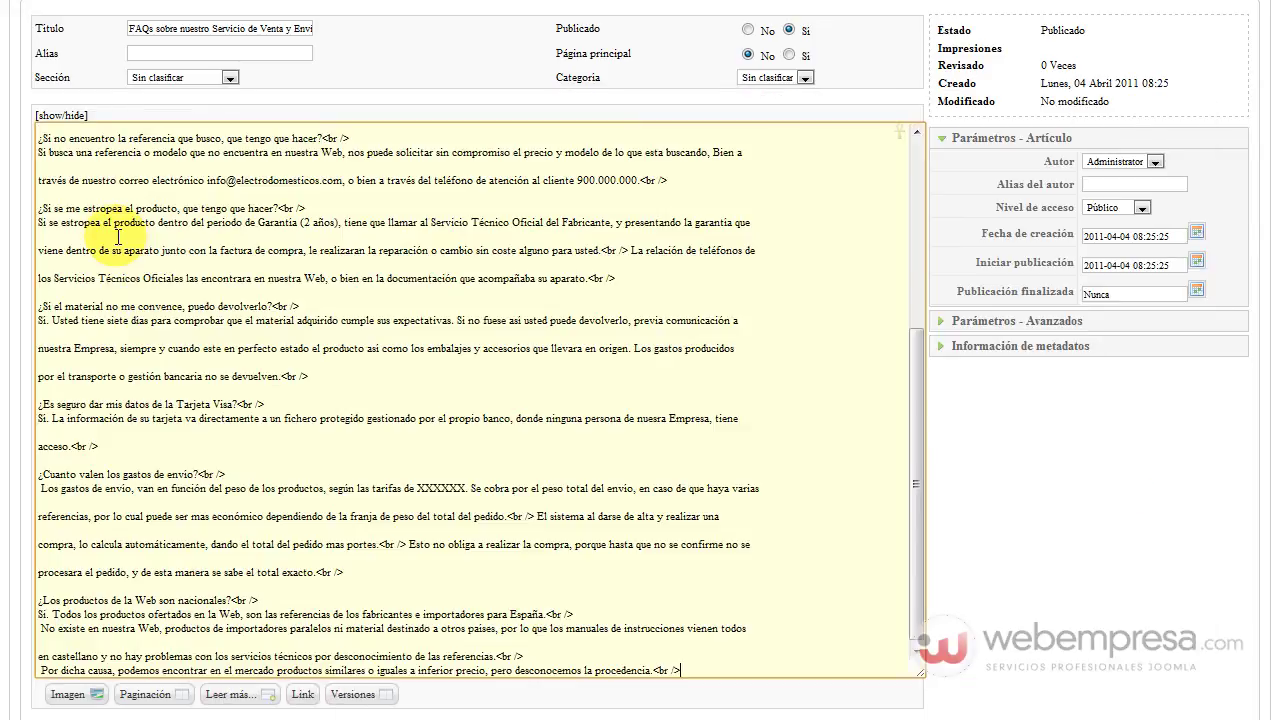
scroll(150, 400, up, 10)
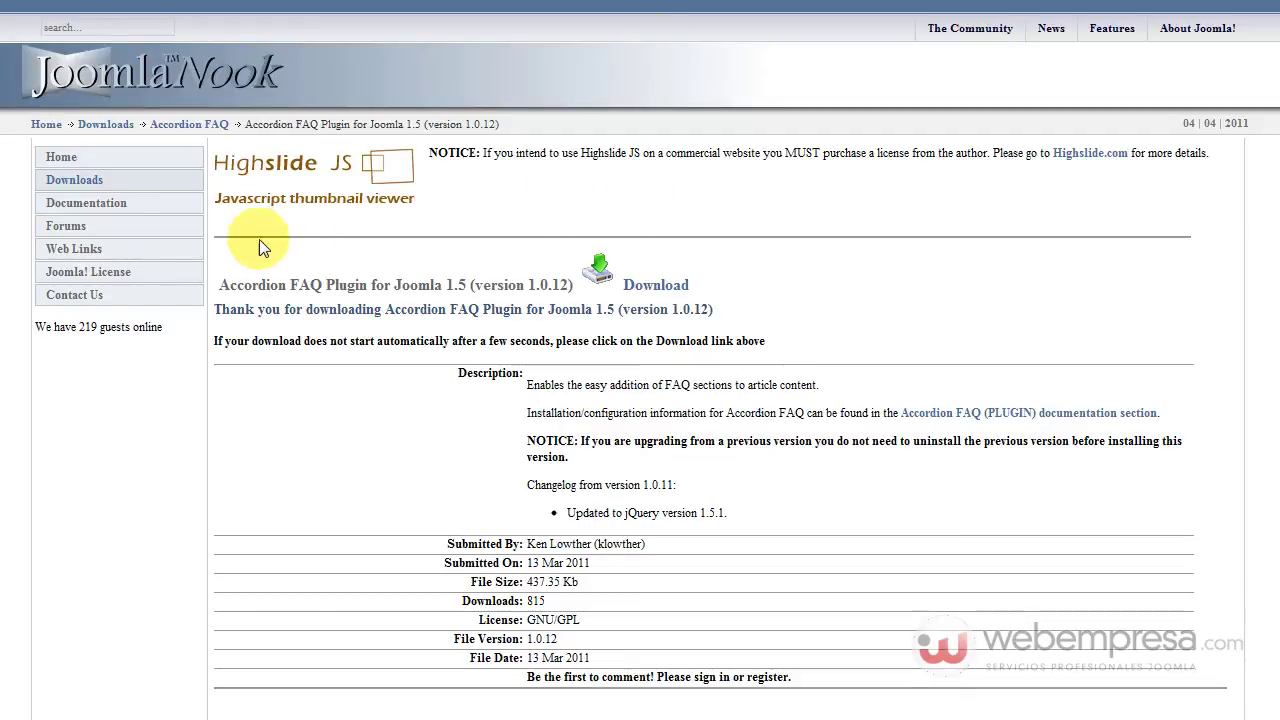
Step: Open the Accordion FAQ (plugin) documentation on the JoomlaNook site and find the sample HTML markup for a FAQ
click(108, 208)
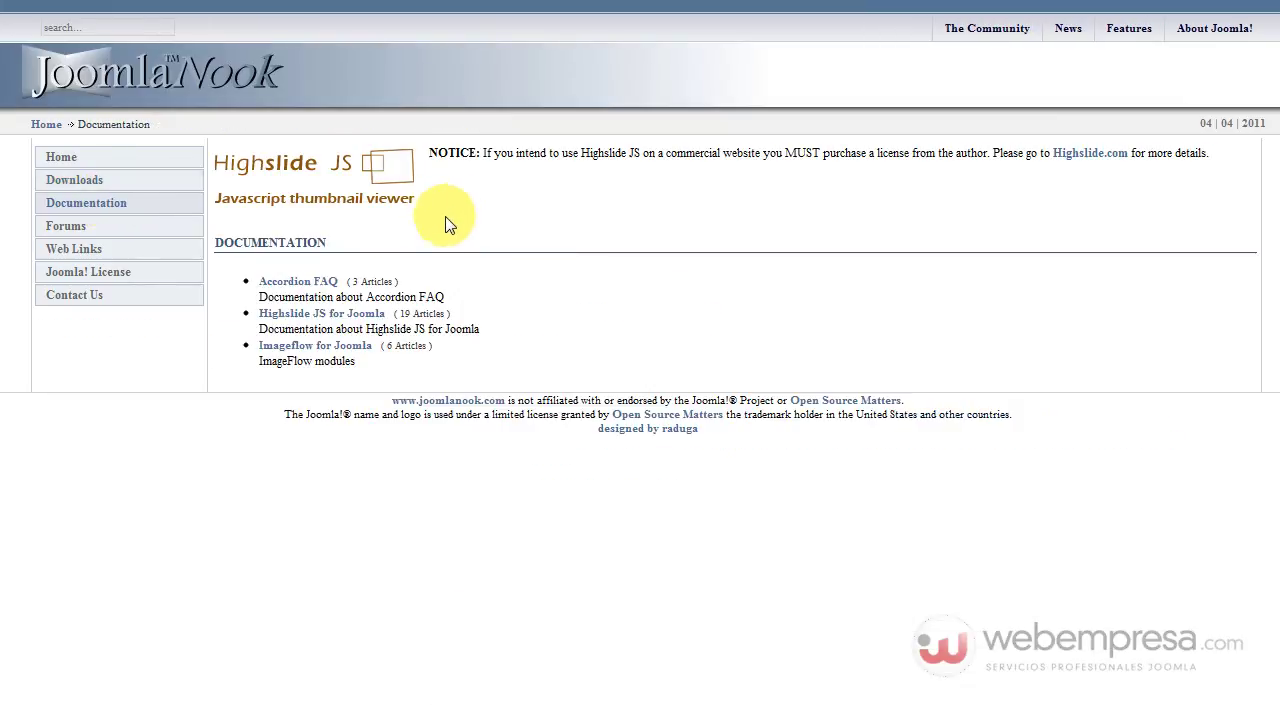
click(298, 283)
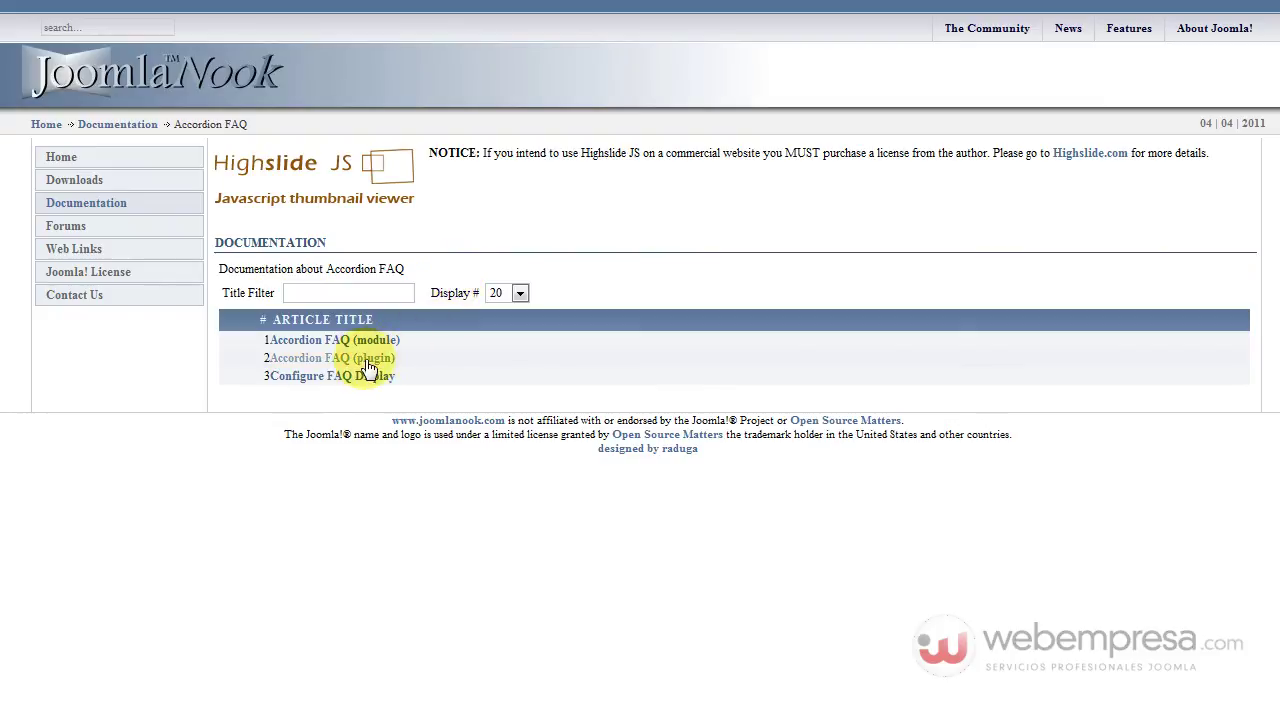
click(390, 360)
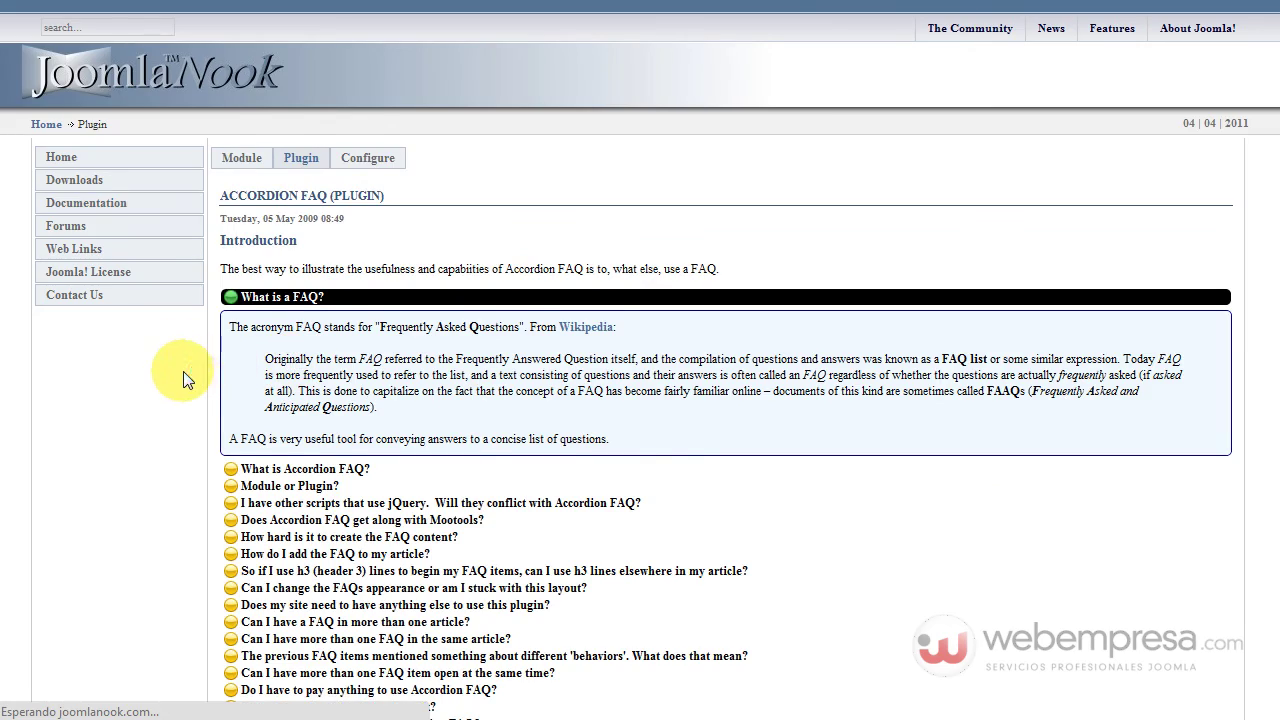
scroll(200, 360, down, 3)
scroll(229, 350, down, 15)
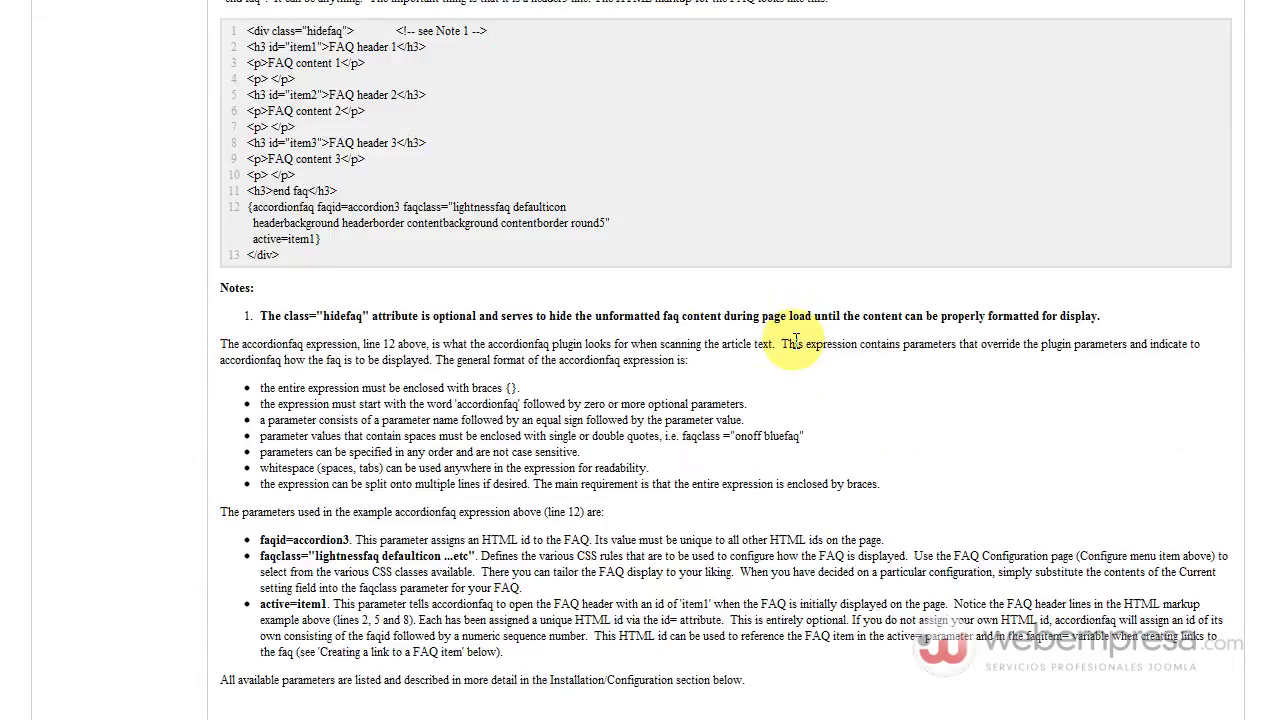
scroll(741, 351, up, 15)
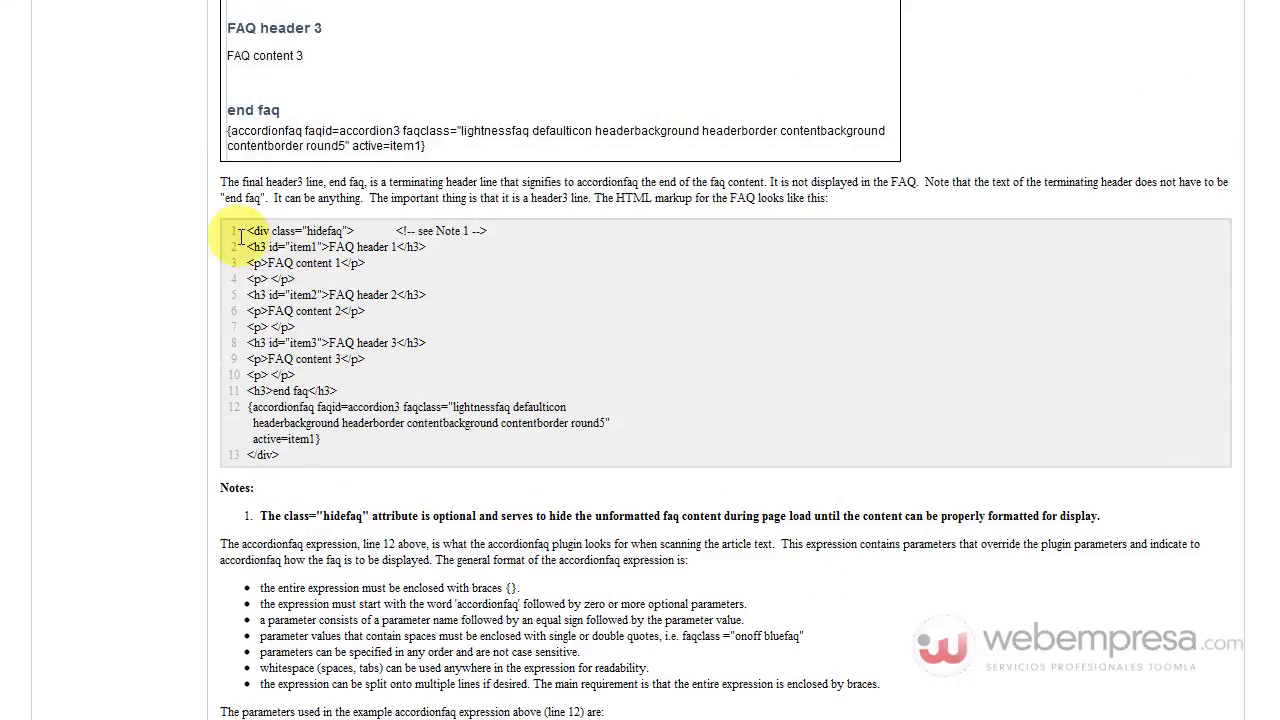
Step: Copy the 13-line sample FAQ markup from the documentation and paste it below the FAQ text in the Joomla article
drag(247, 232, 372, 457)
key(ctrl+c)
mouse_move(484, 431)
mouse_down()
mouse_move(457, 414)
mouse_move(445, 366)
mouse_up()
right_click(444, 365)
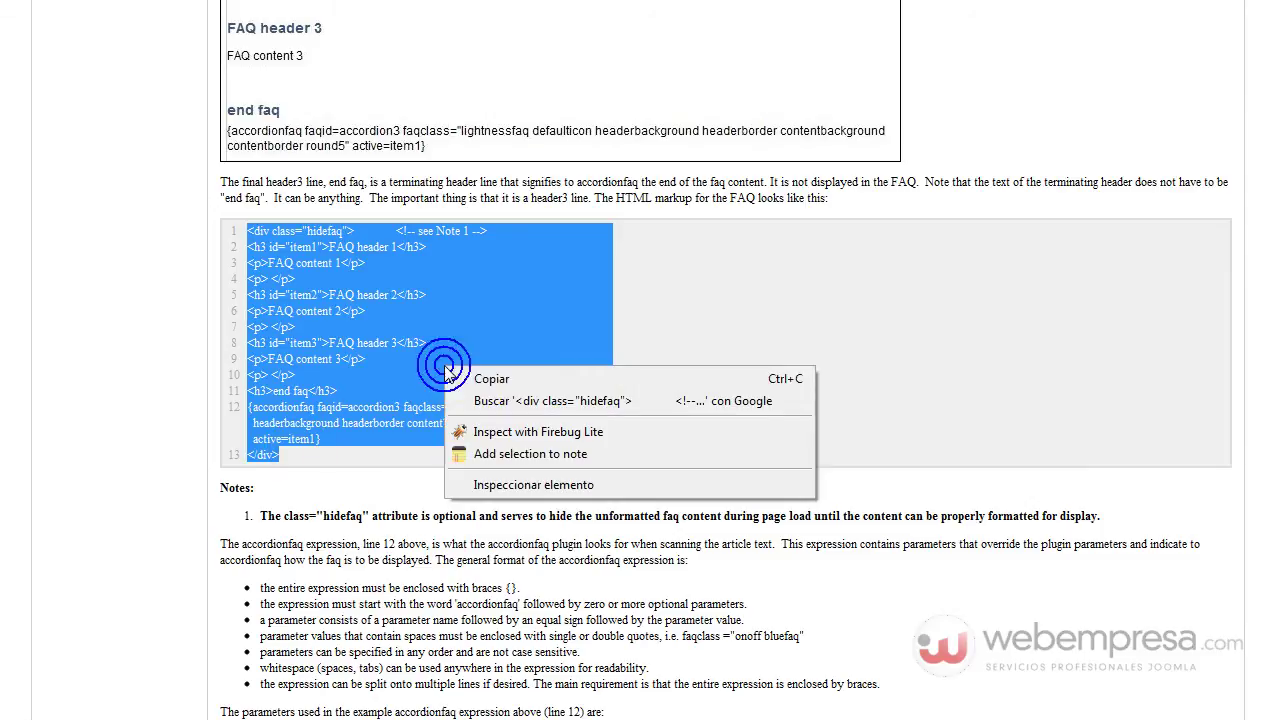
click(478, 376)
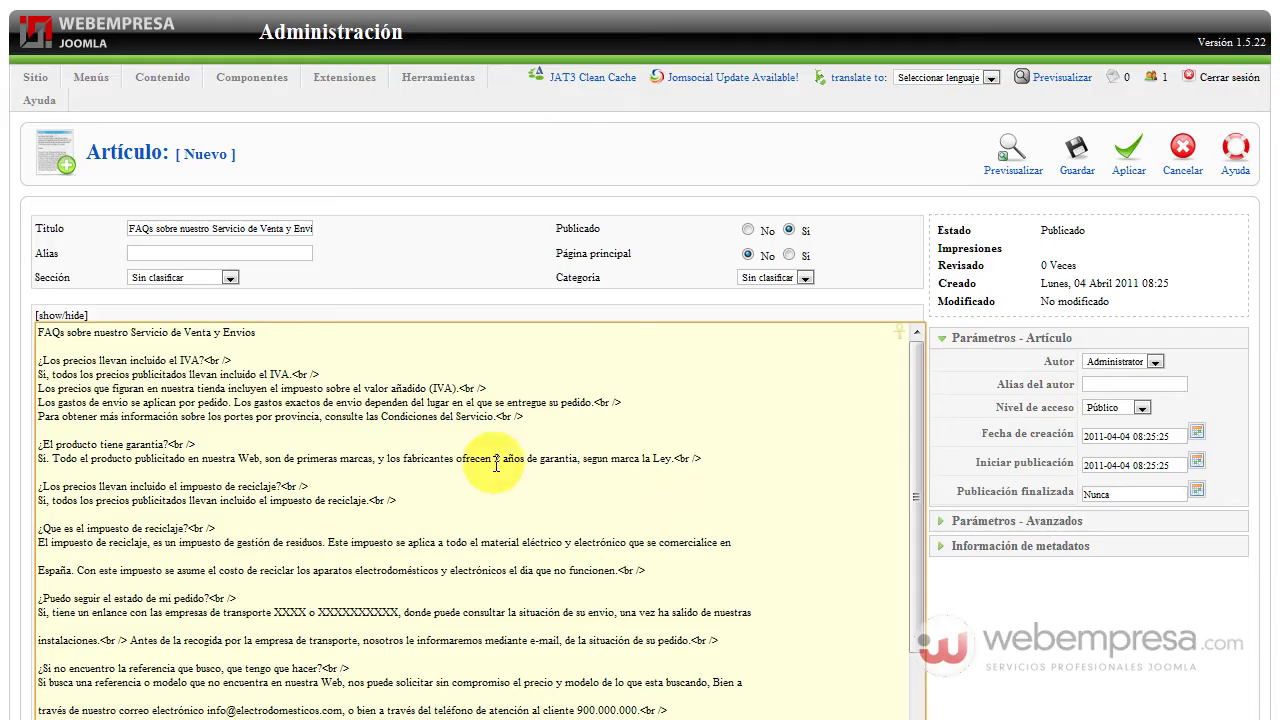
scroll(300, 477, down, 10)
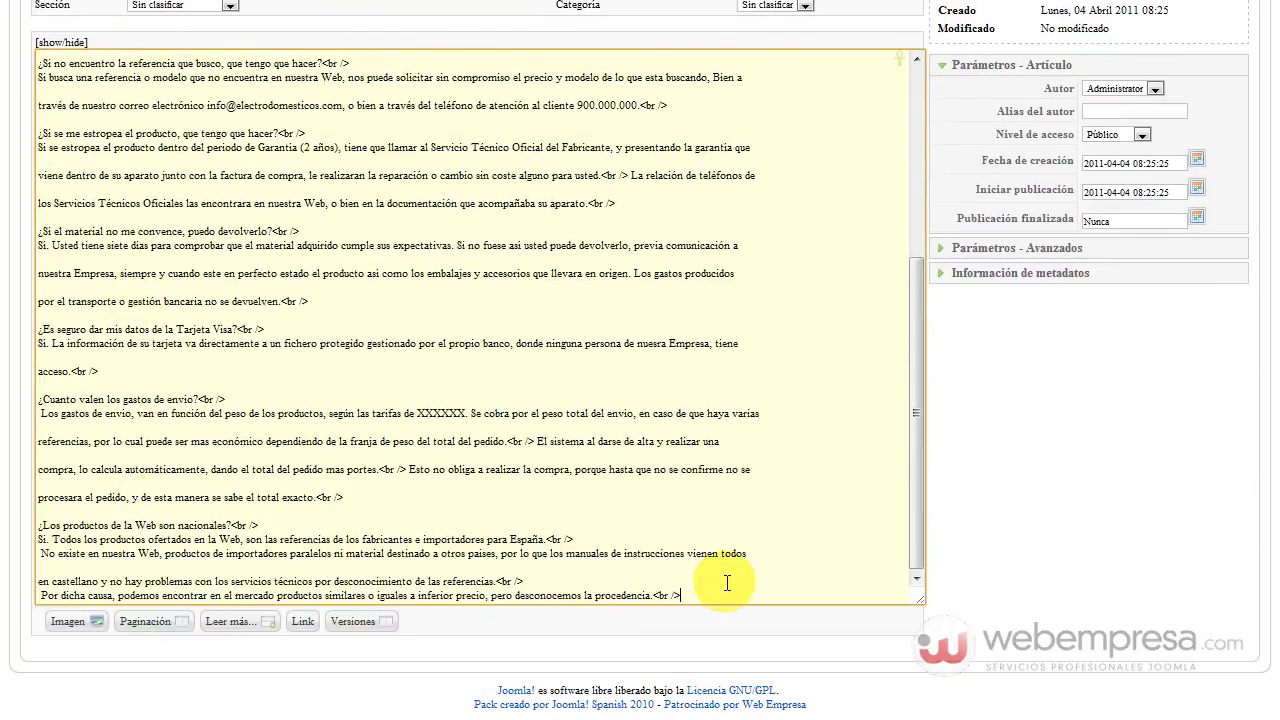
key(ctrl+v)
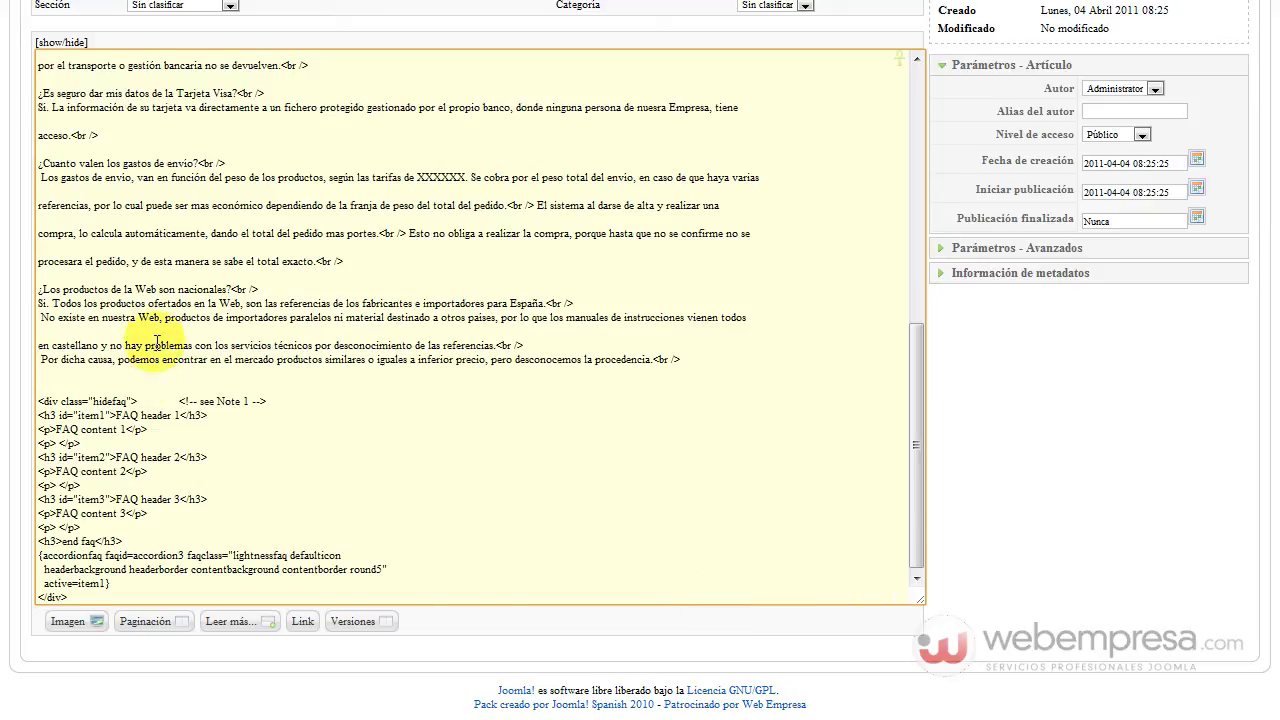
Step: Delete the opening div class="hidefaq" line, including its Note 1 comment, and the closing div tag from the pasted markup
triple_click(88, 401)
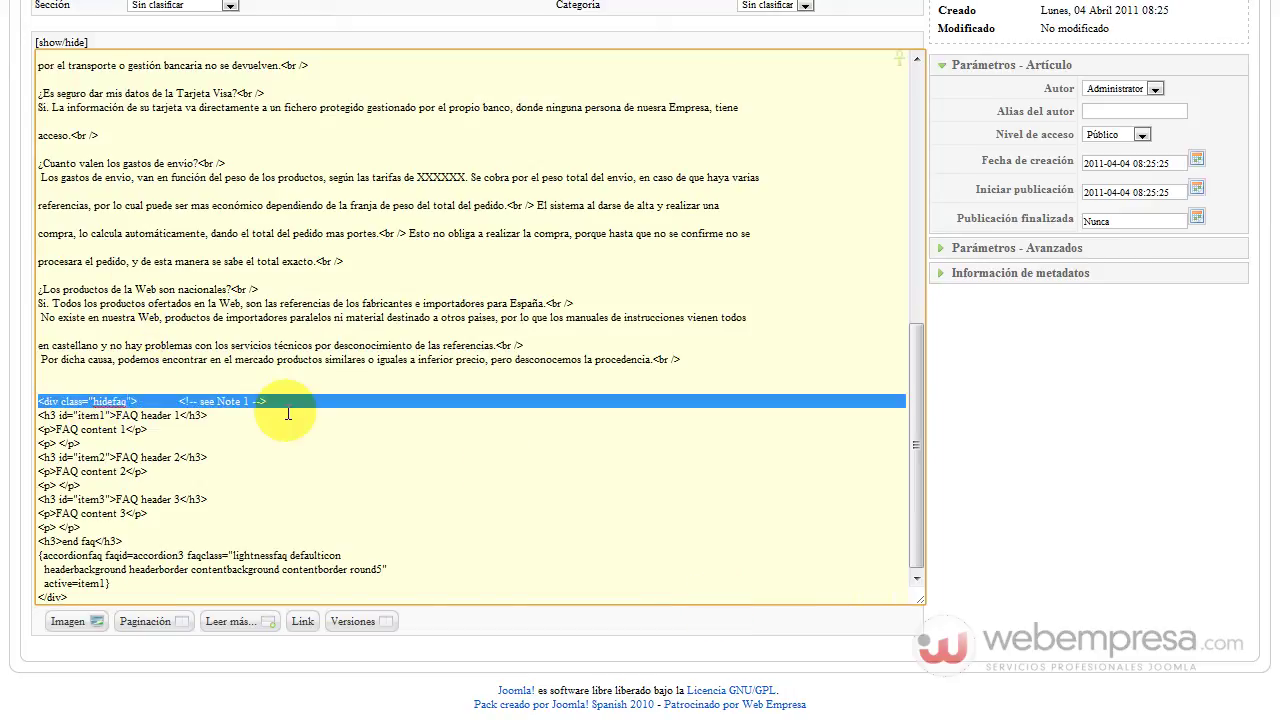
key(Delete)
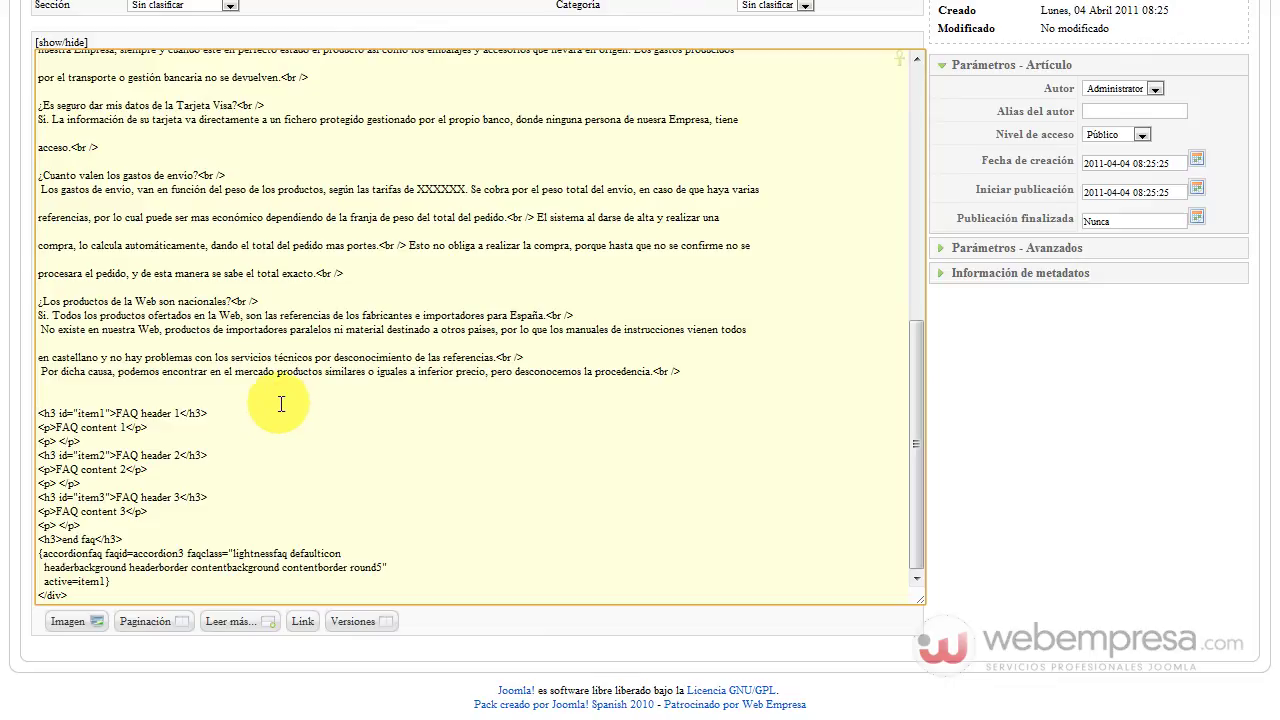
click(82, 597)
key(ctrl+a)
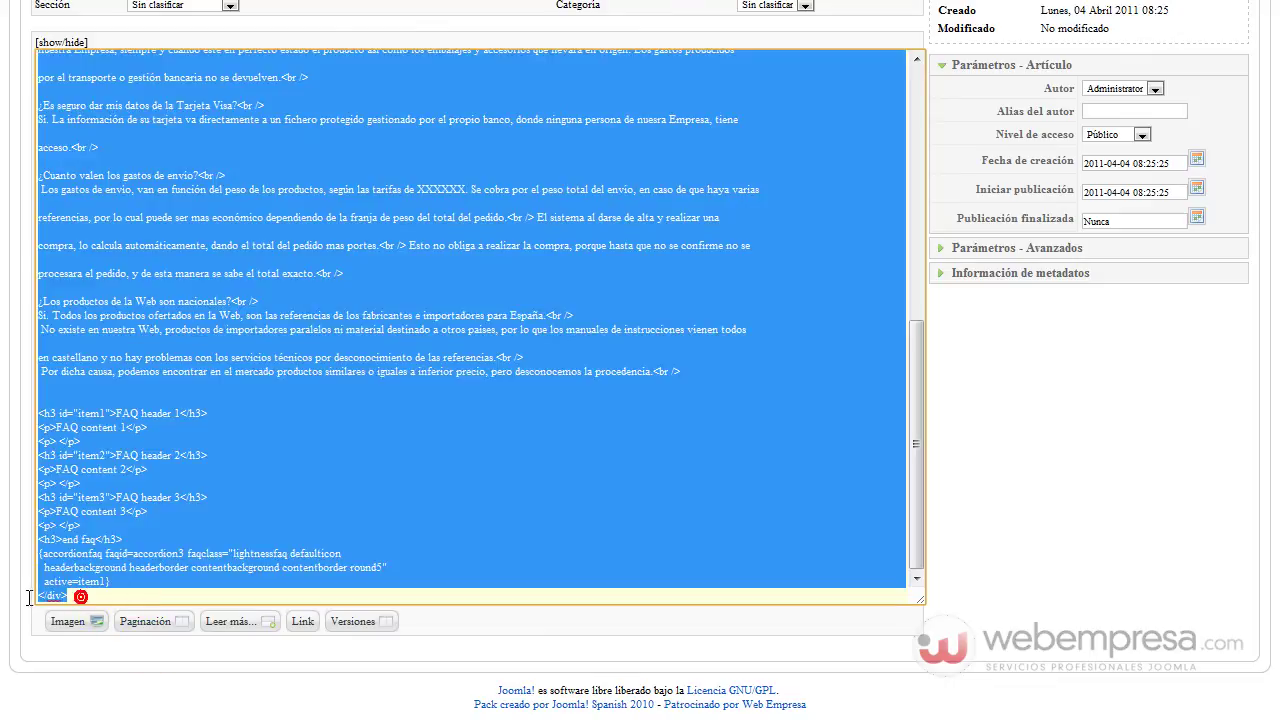
click(45, 597)
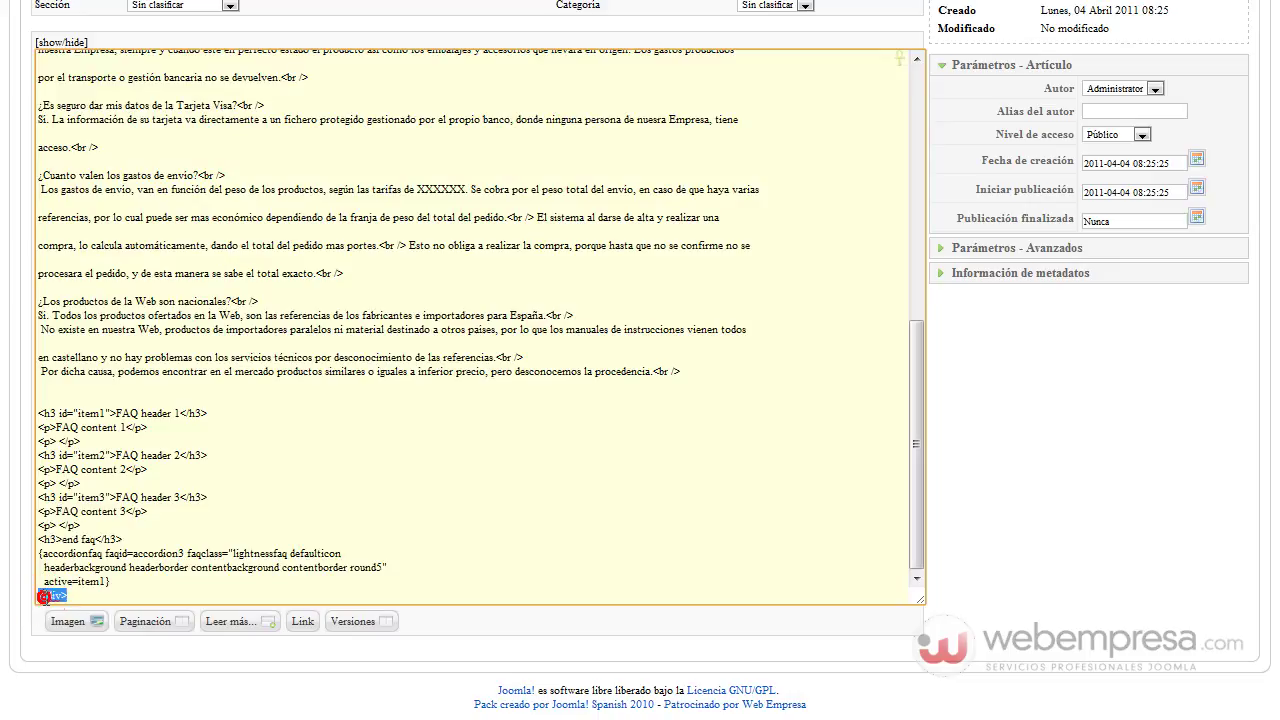
key(Delete)
key(Delete)
key(Delete)
key(Delete)
key(Delete)
key(Delete)
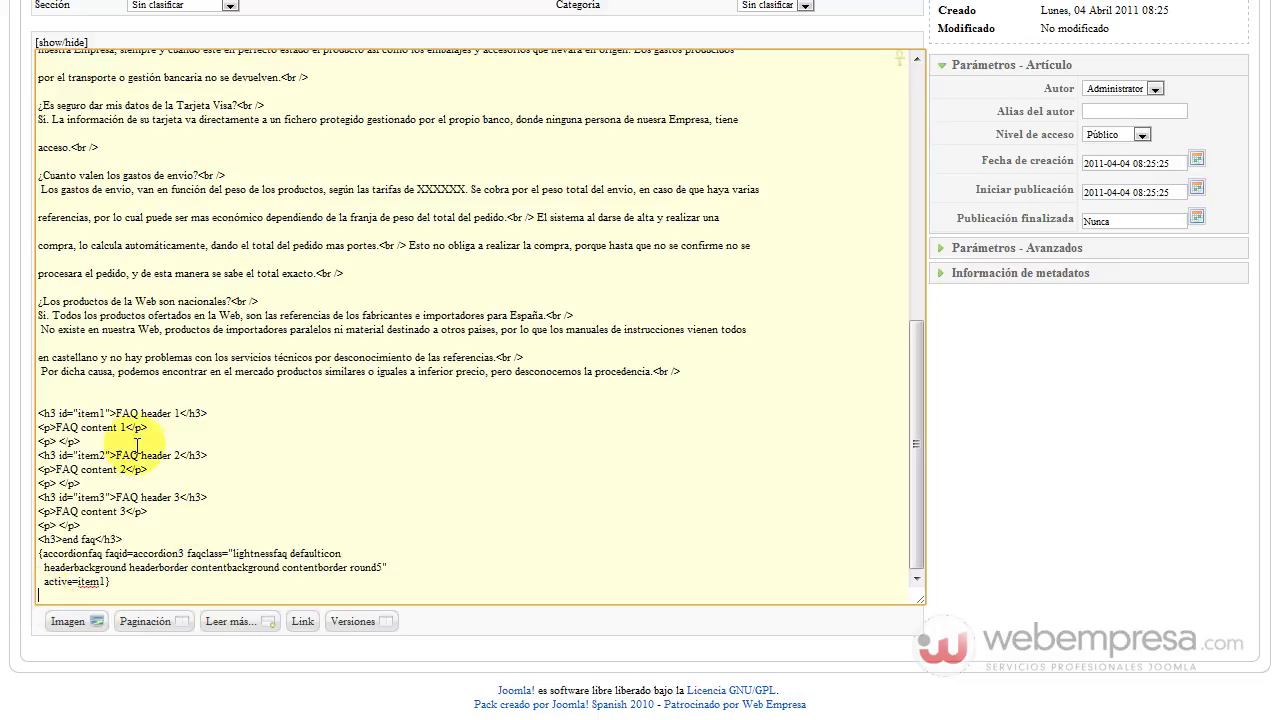
Step: Insert blank lines after each of the three FAQ item blocks, separating them from each other and from the "end faq" header
click(100, 442)
key(Return)
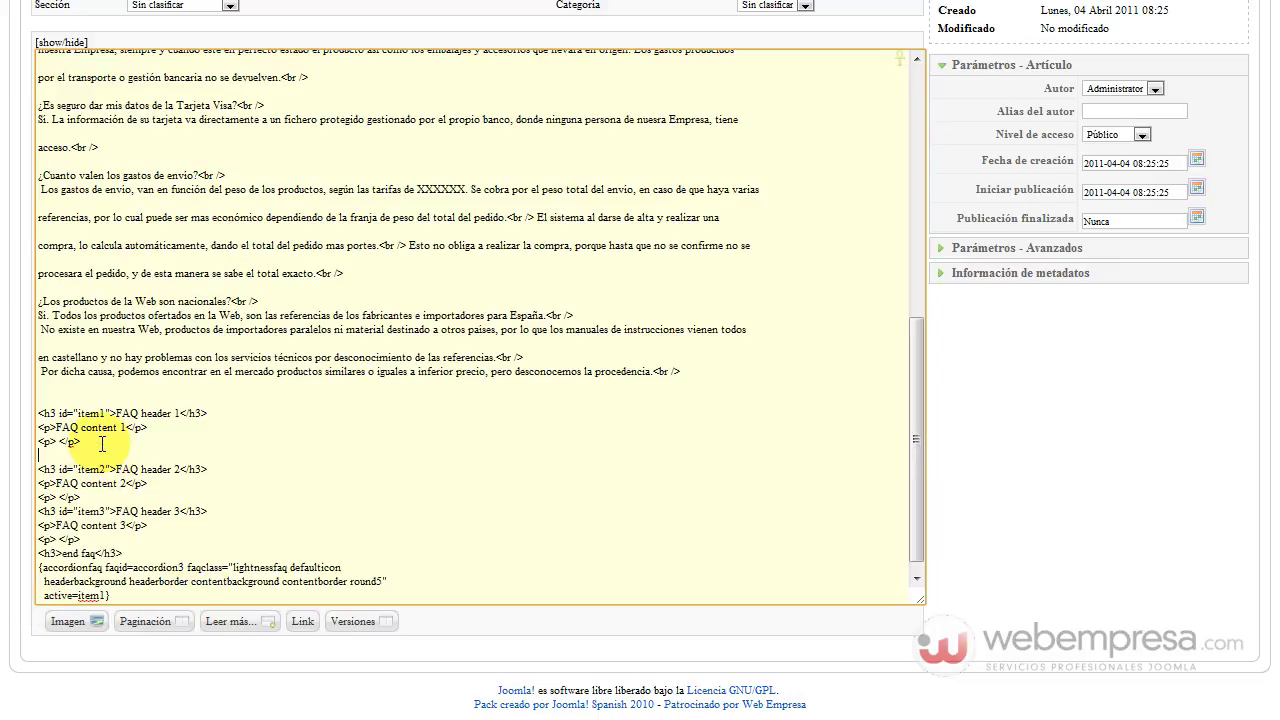
key(Down)
key(Down)
key(Down)
key(Down)
key(Return)
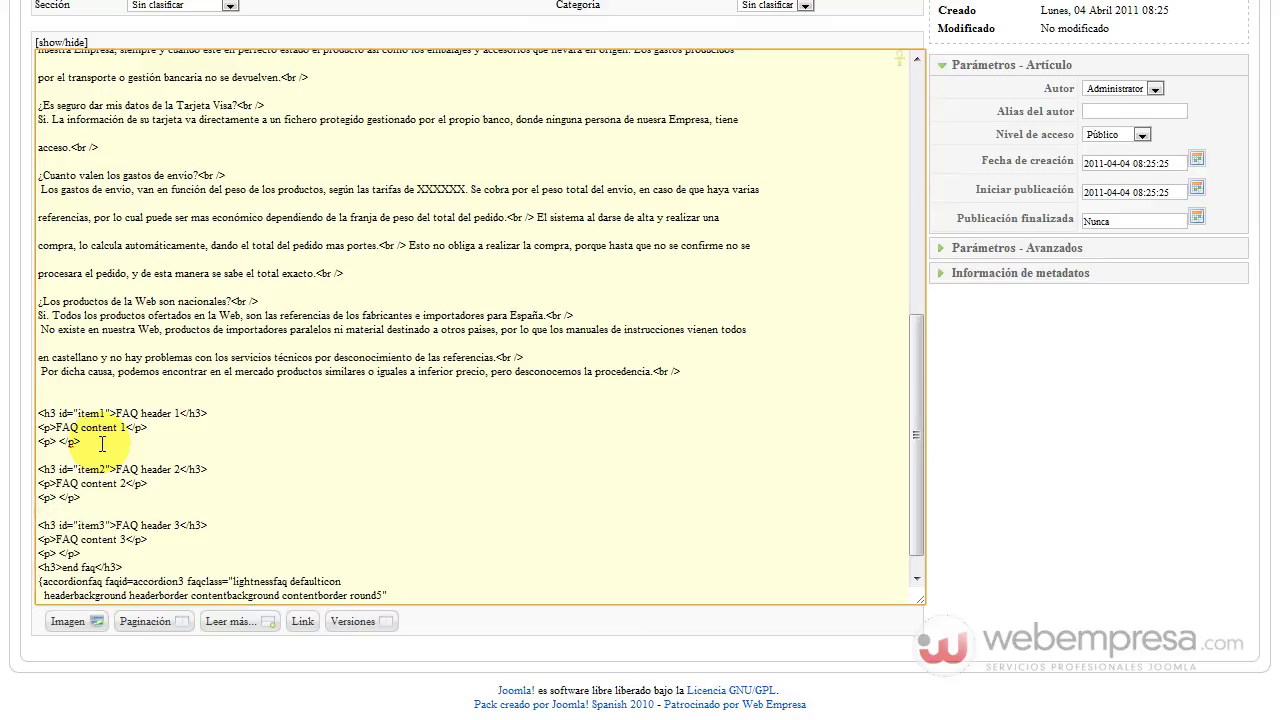
key(Up)
key(Return)
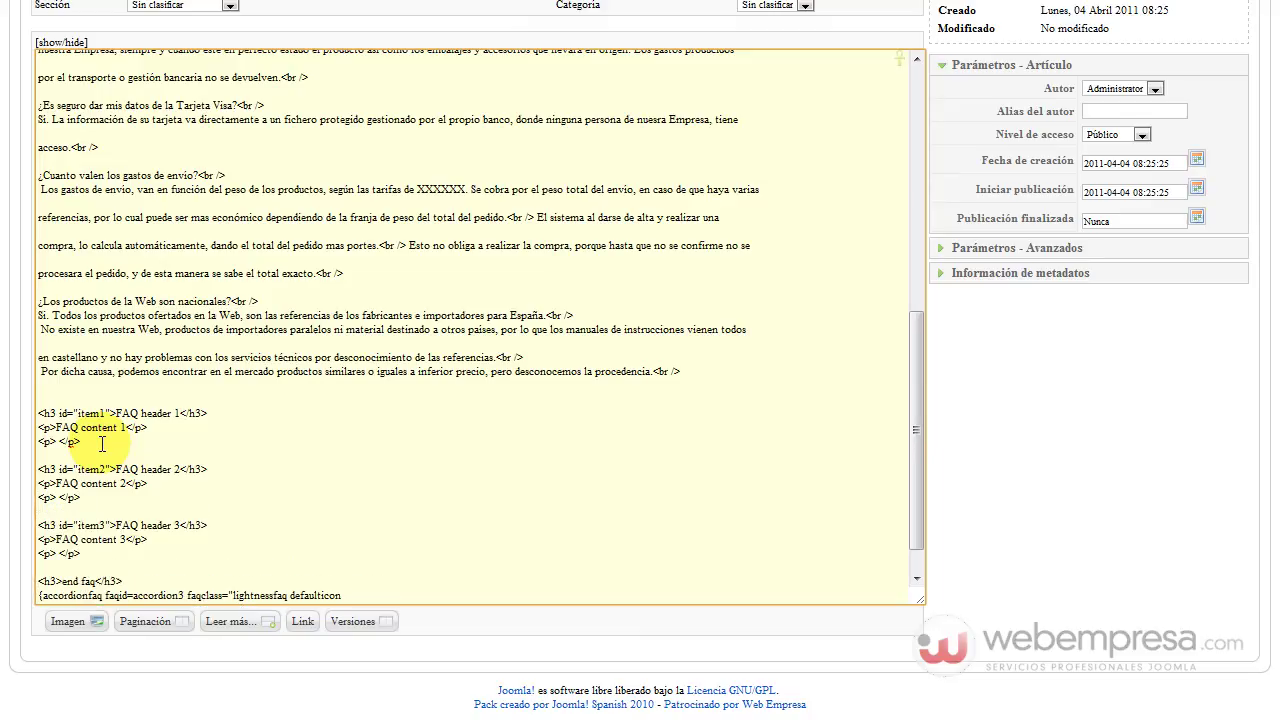
key(Down)
key(Down)
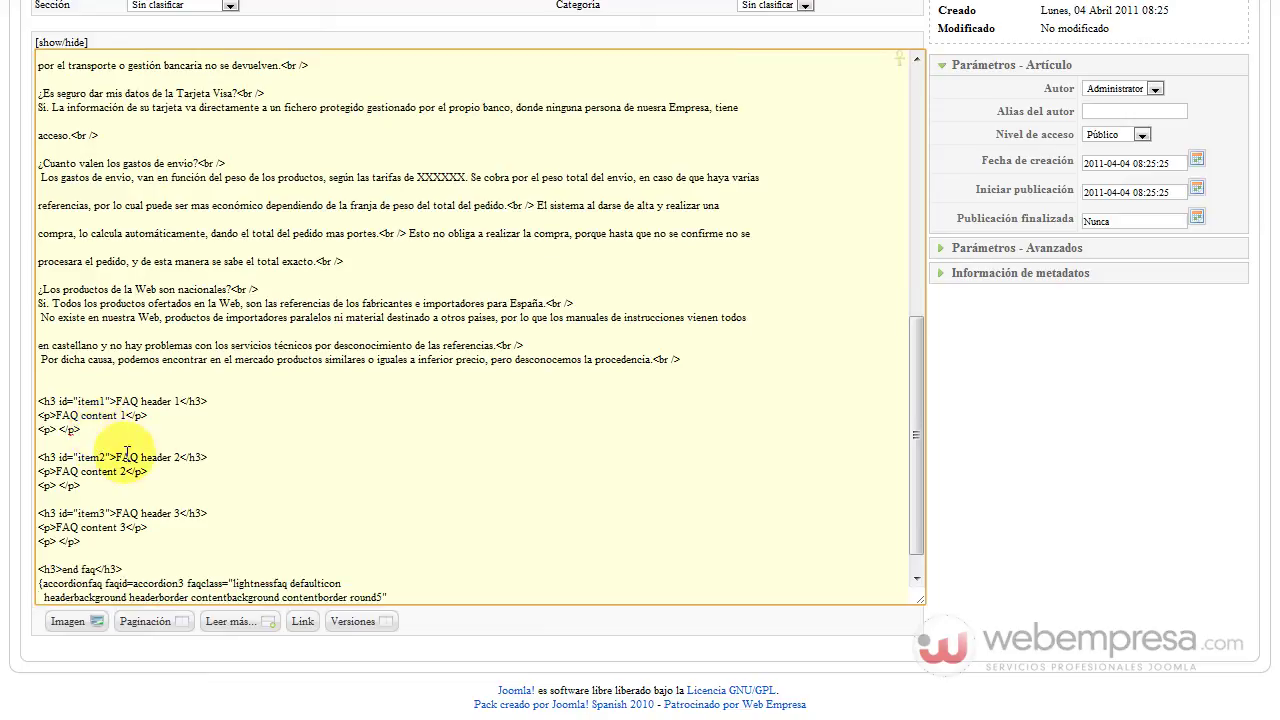
Step: Examine the structure of the item1 and item2 sample blocks, including their FAQ header and FAQ content placeholders
click(73, 430)
drag(82, 430, 37, 403)
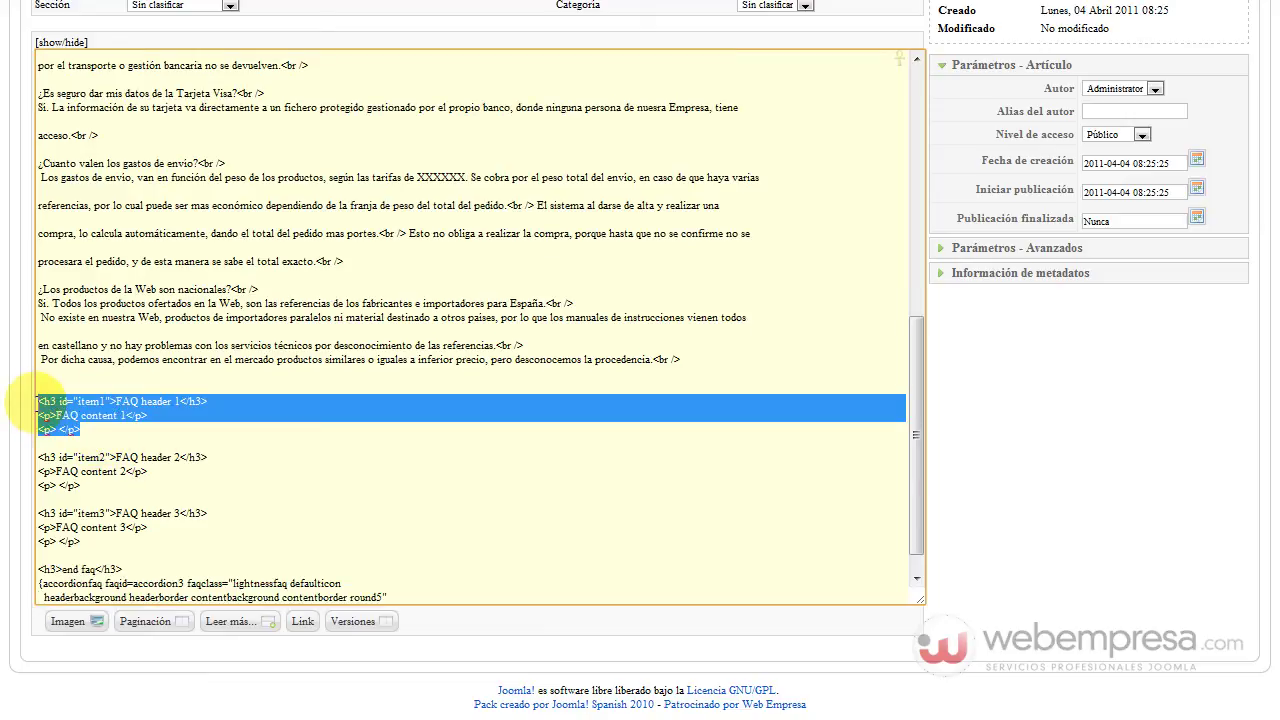
click(96, 427)
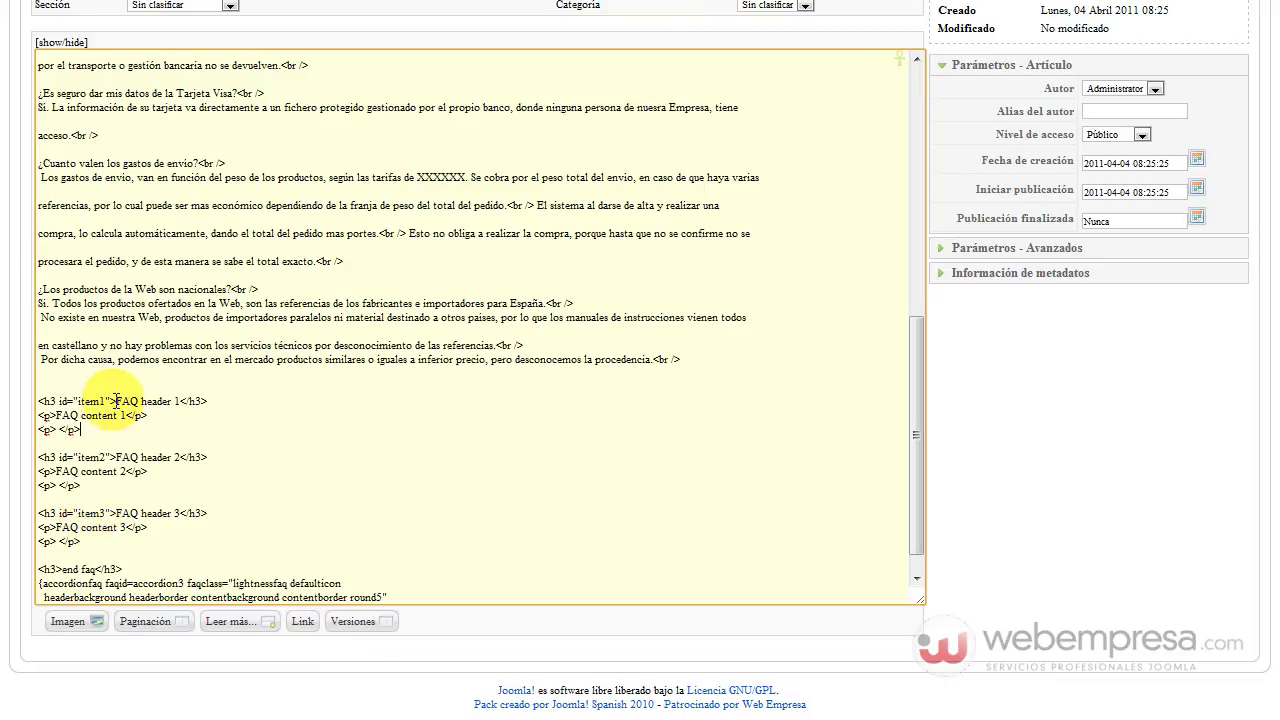
drag(116, 401, 180, 401)
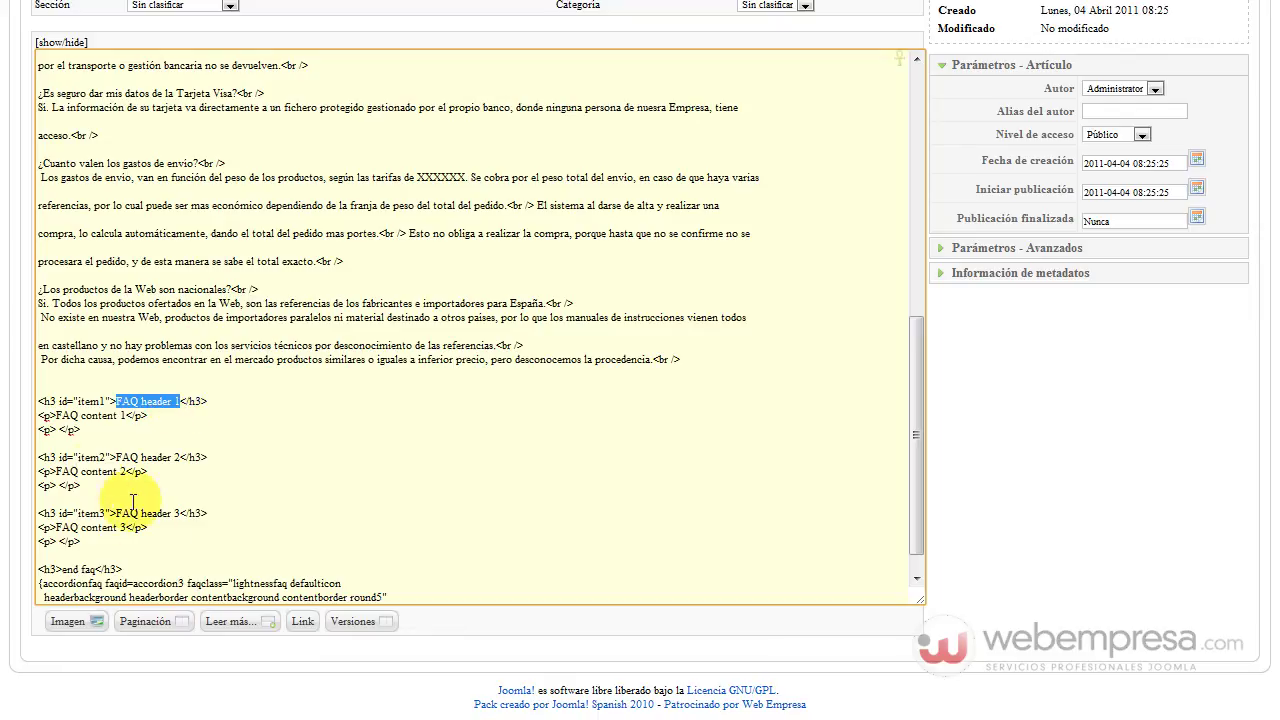
drag(56, 415, 180, 401)
click(49, 414)
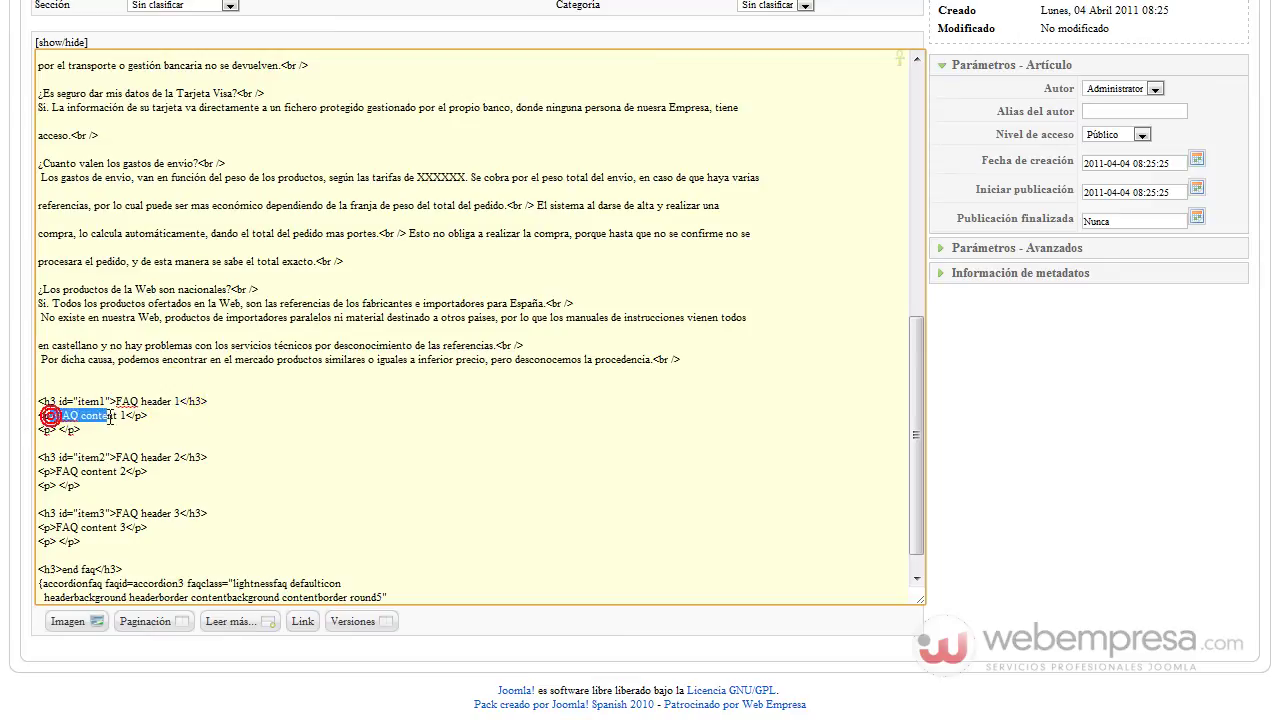
drag(110, 457, 175, 457)
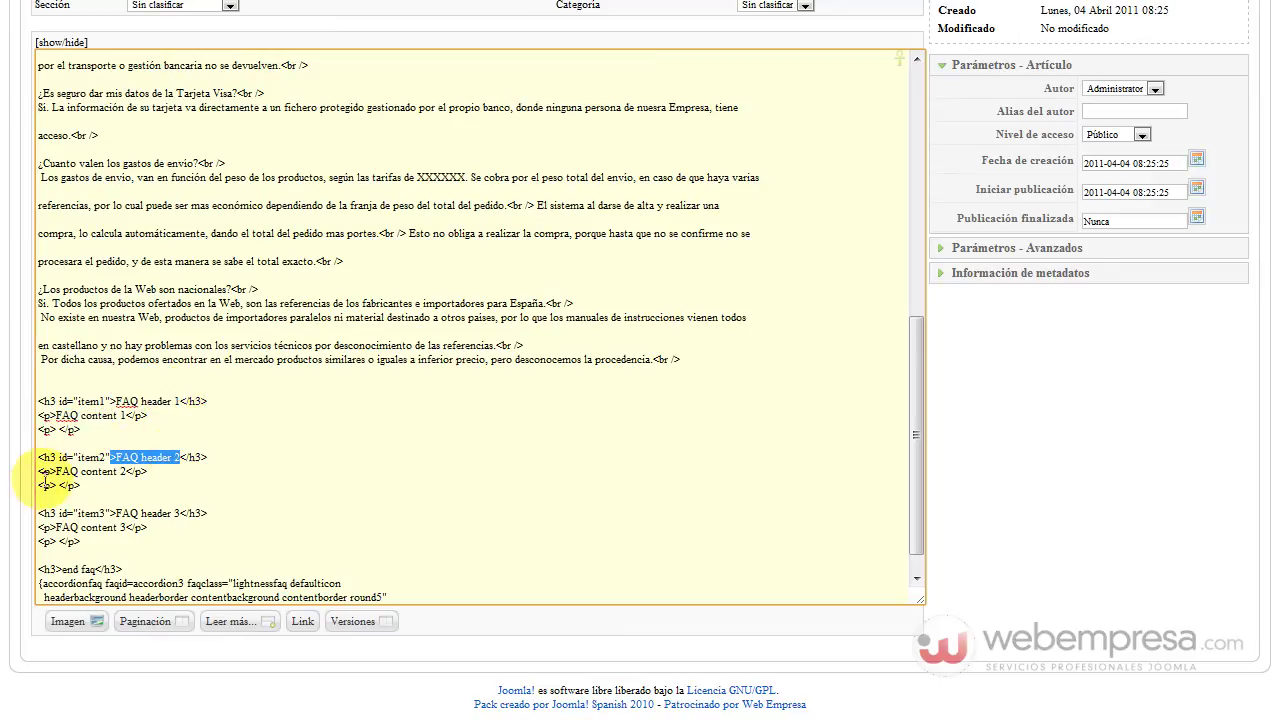
drag(56, 471, 119, 472)
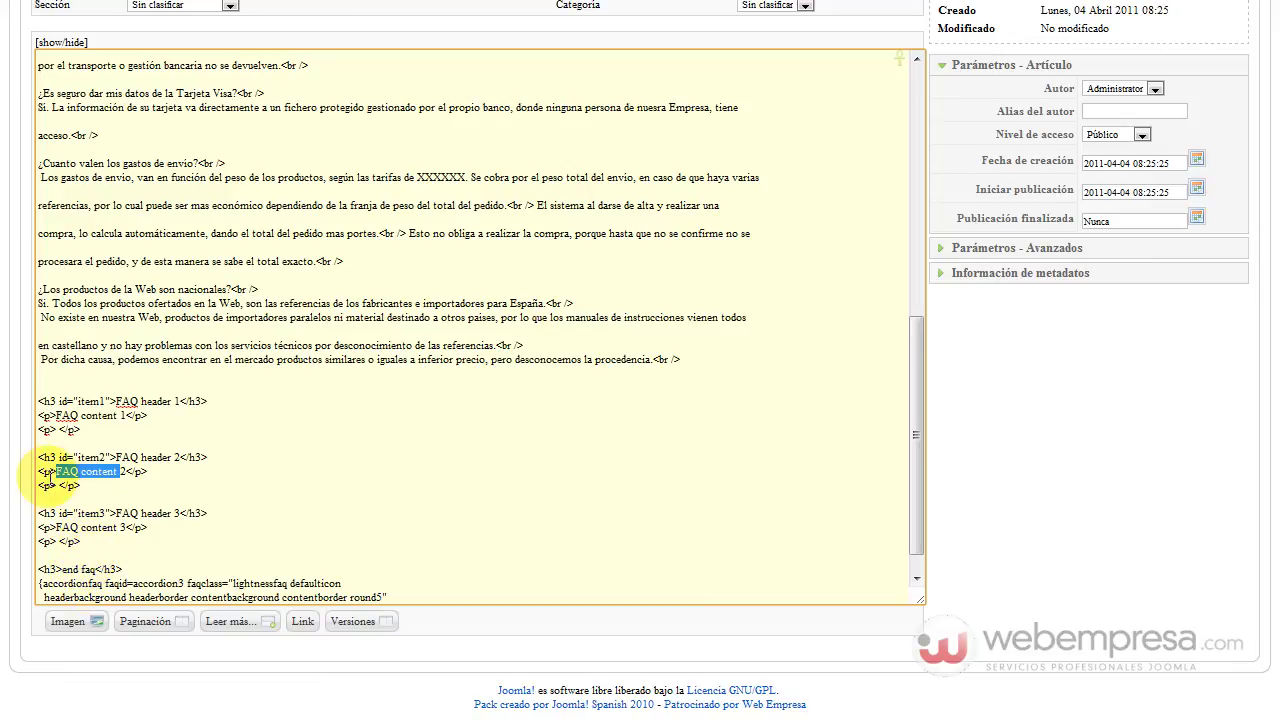
Step: Copy the three-line item1 sample block and paste it at the start of the article text, replacing the FAQs title line and following blank line
drag(84, 430, 38, 401)
key(ctrl+c)
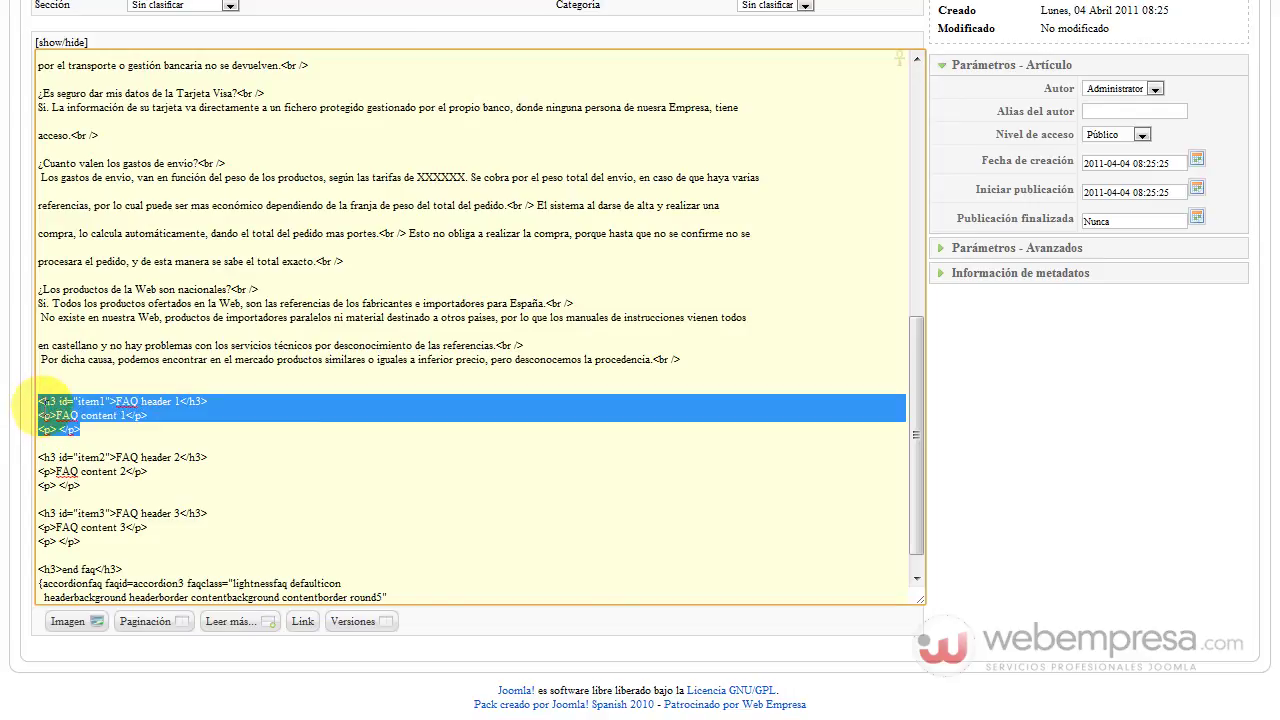
key(ctrl+Home)
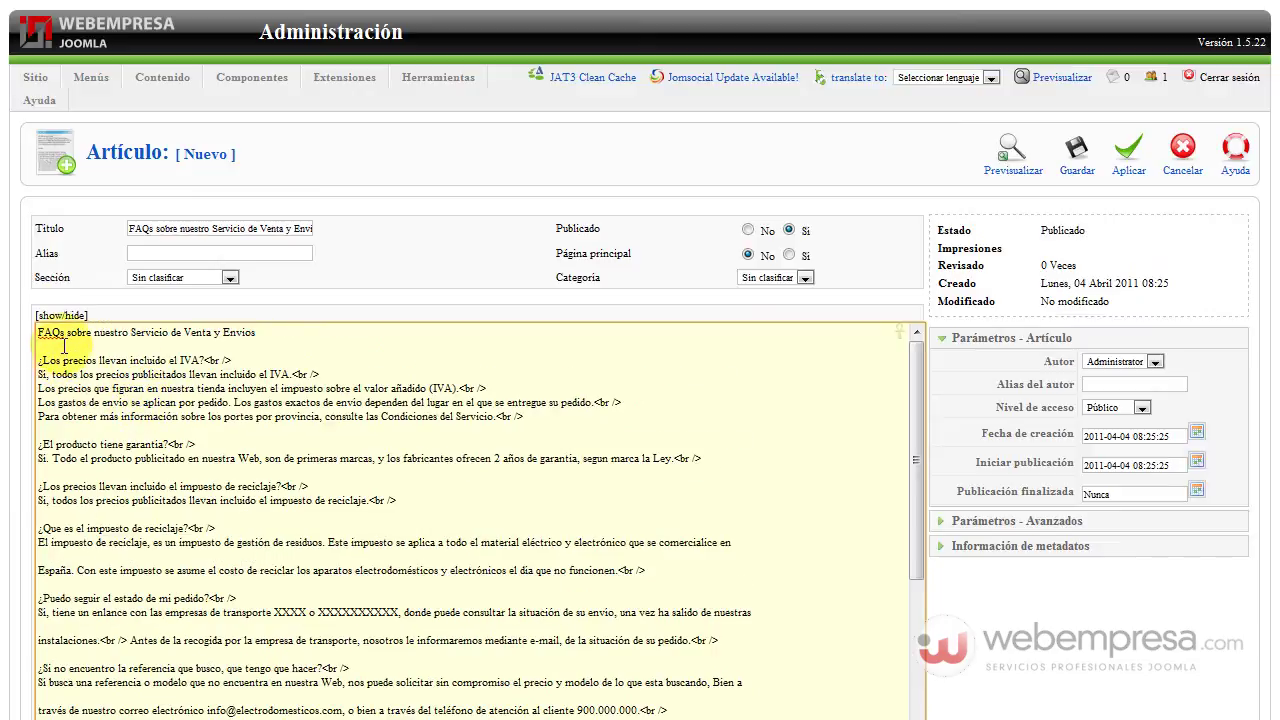
click(36, 360)
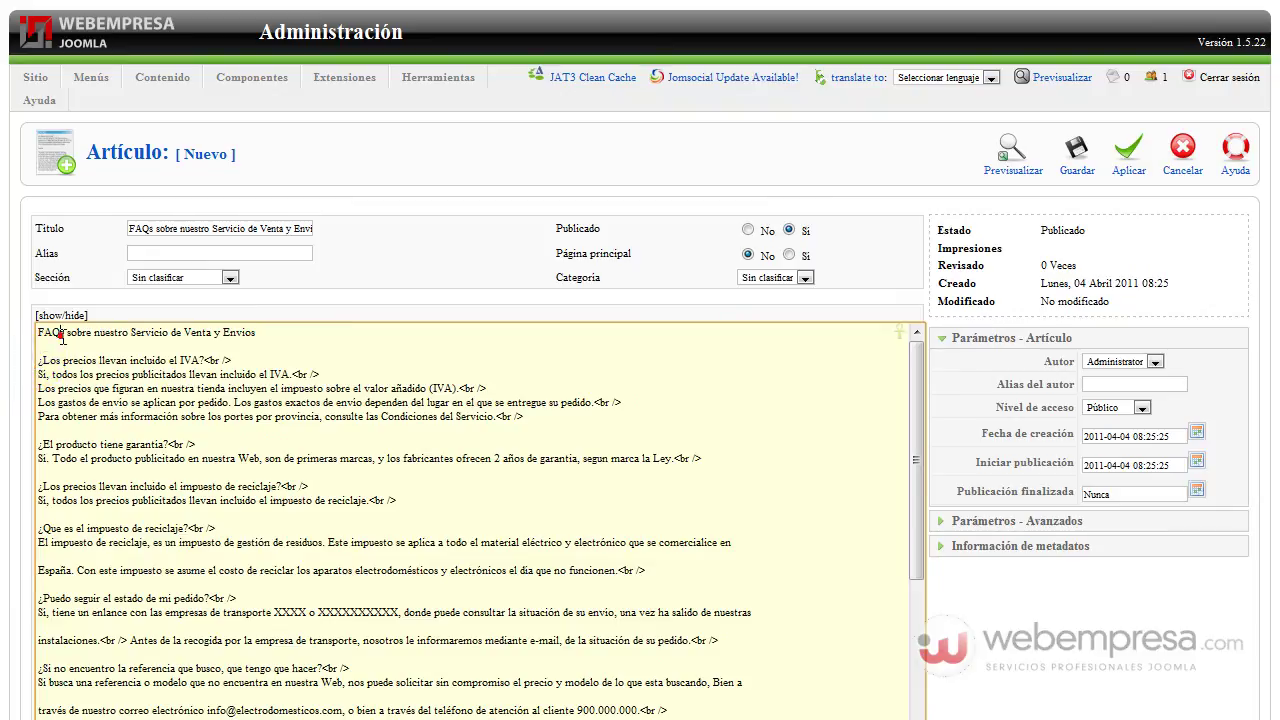
drag(38, 332, 62, 346)
key(Delete)
key(Delete)
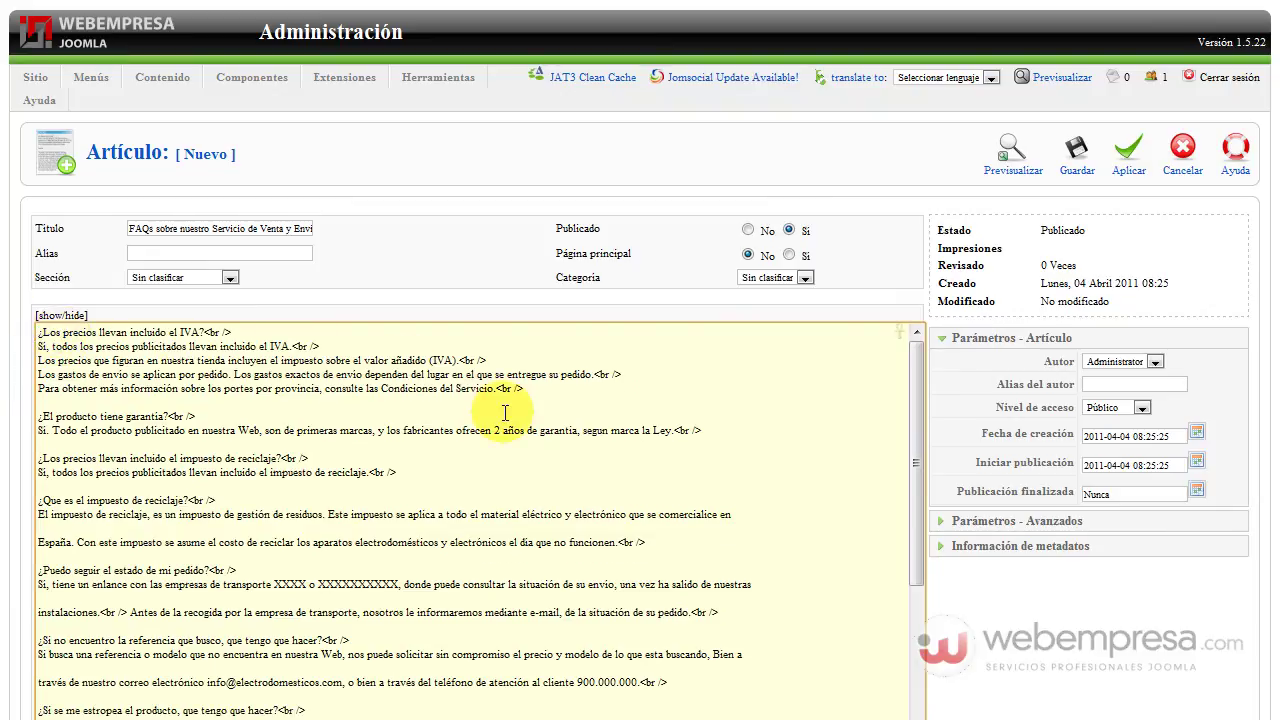
key(ctrl+z)
key(ctrl+v)
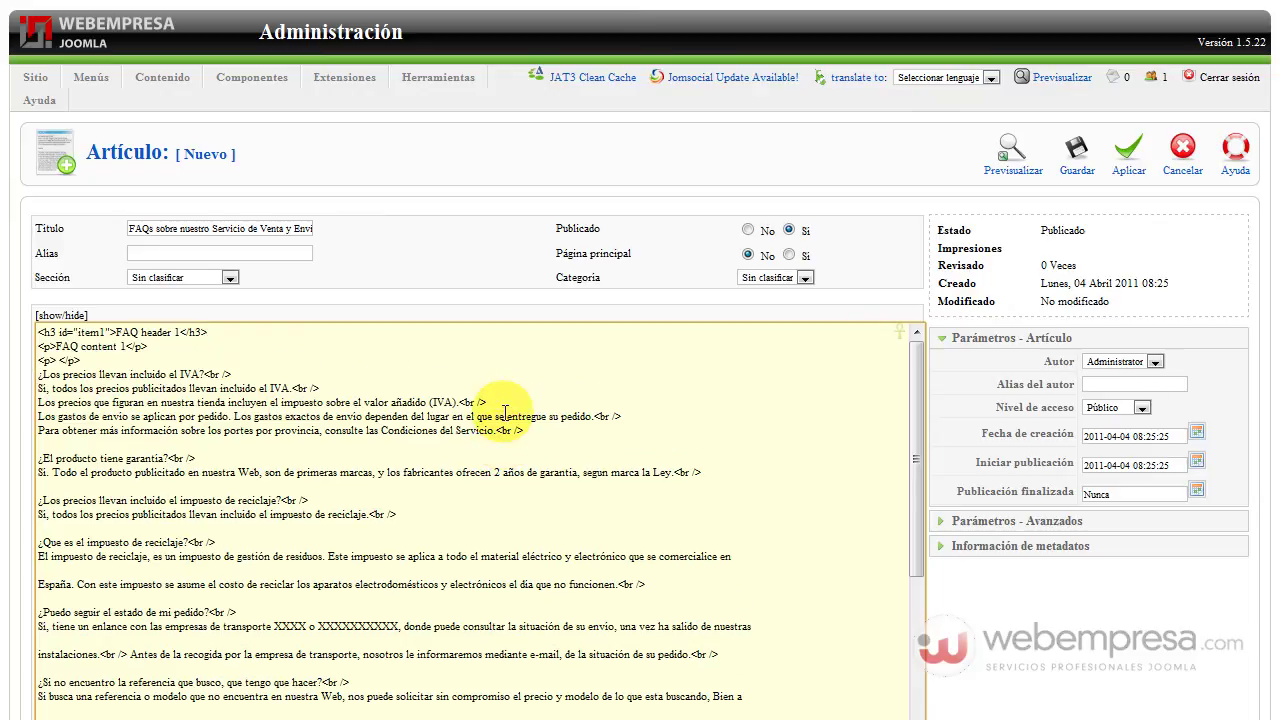
Step: Remove the br tag after "¿Los precios llevan incluido el IVA?" and copy that question over the "FAQ header 1" placeholder in the first block
click(205, 375)
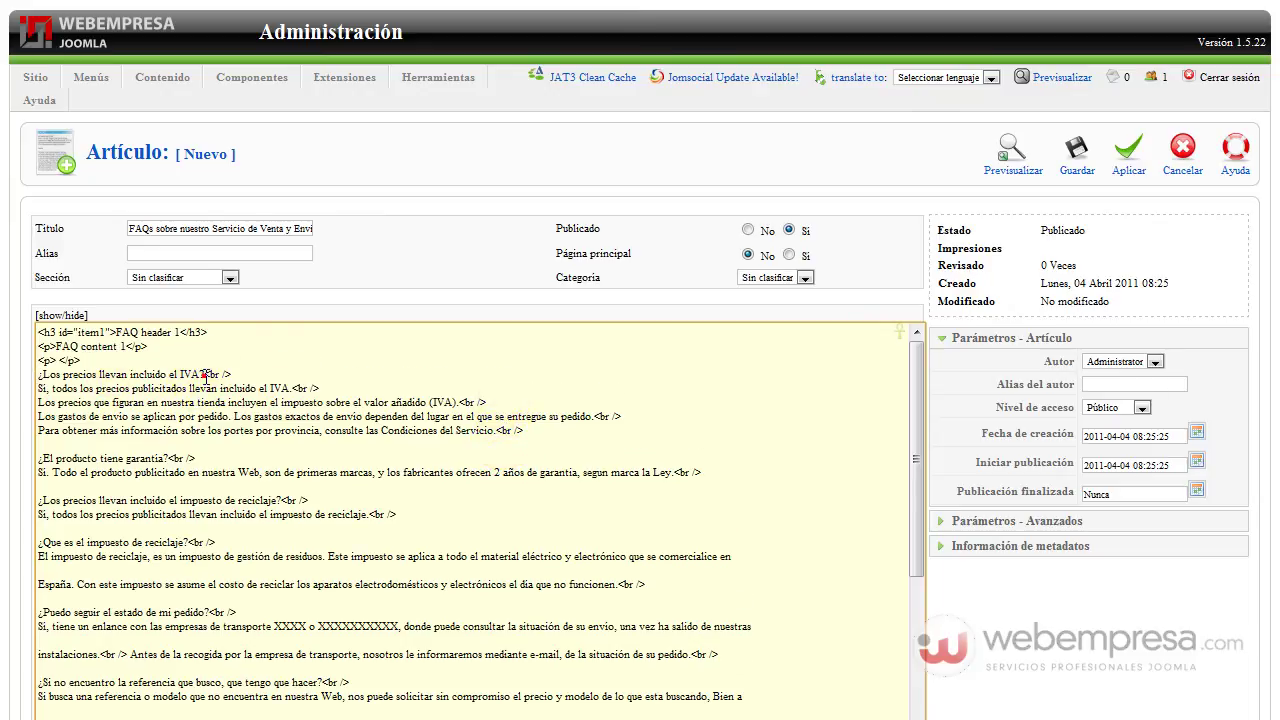
key(Delete)
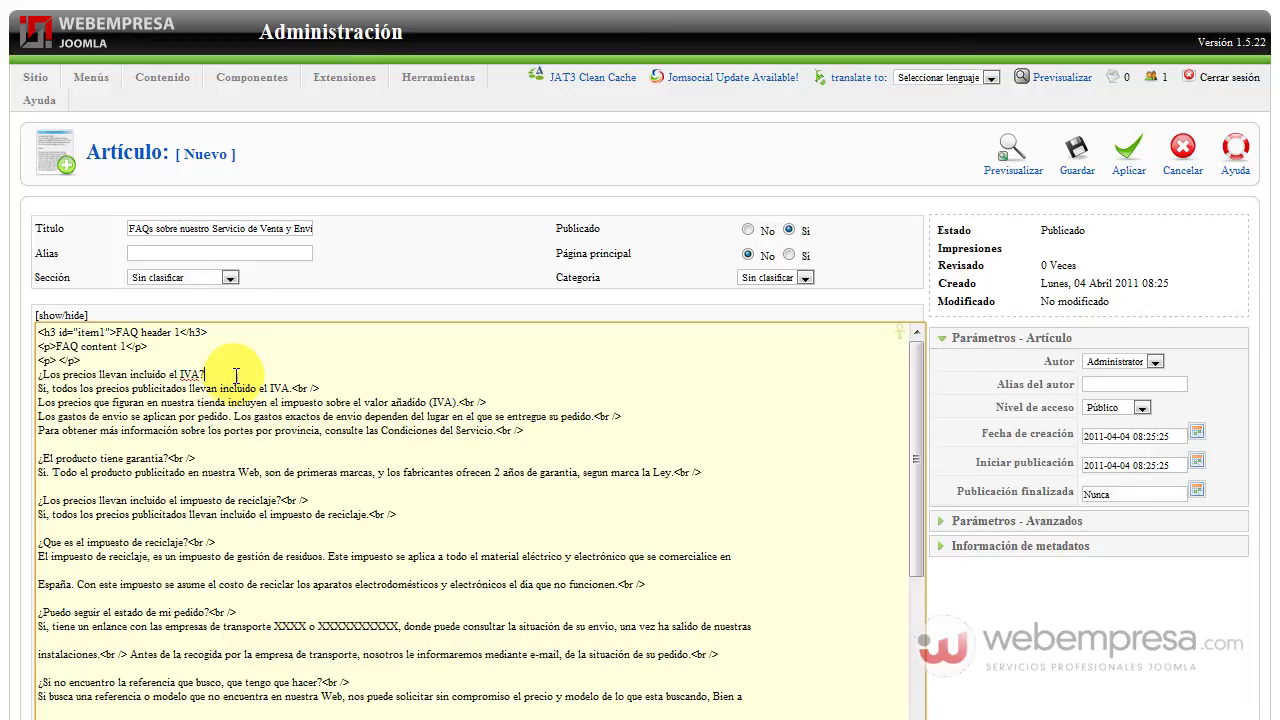
triple_click(93, 370)
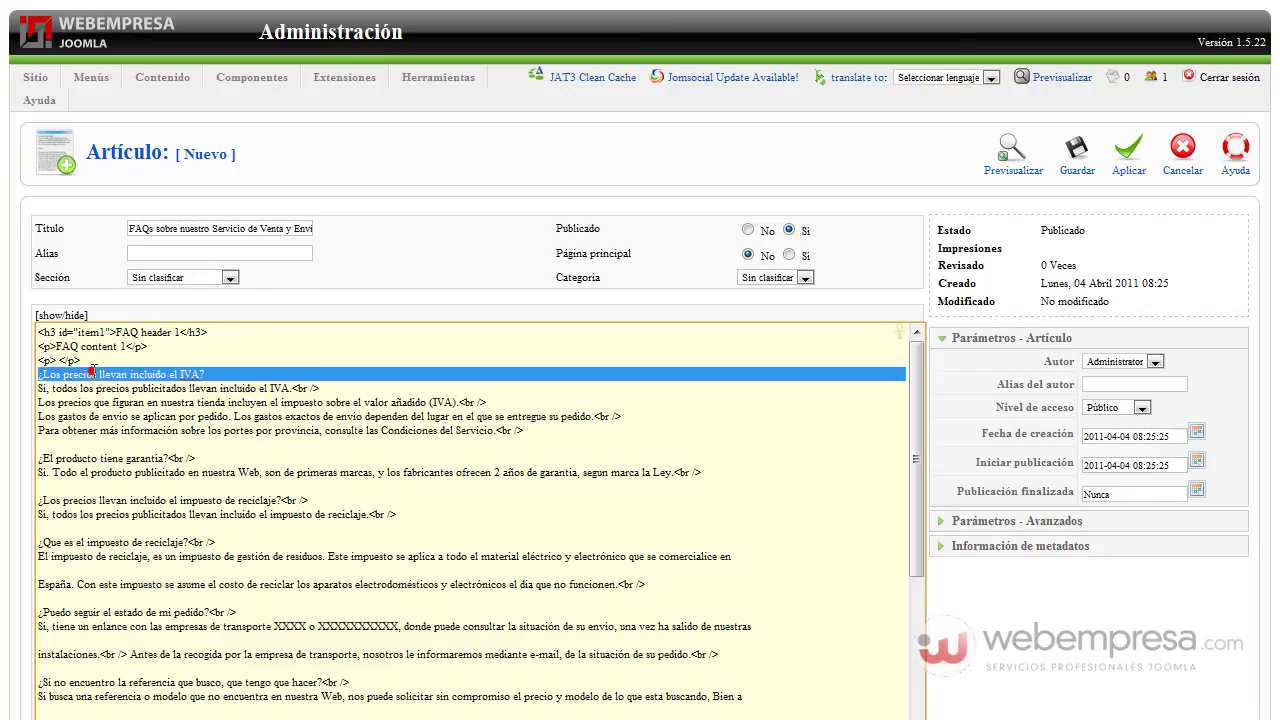
click(45, 373)
drag(38, 373, 205, 373)
key(ctrl+c)
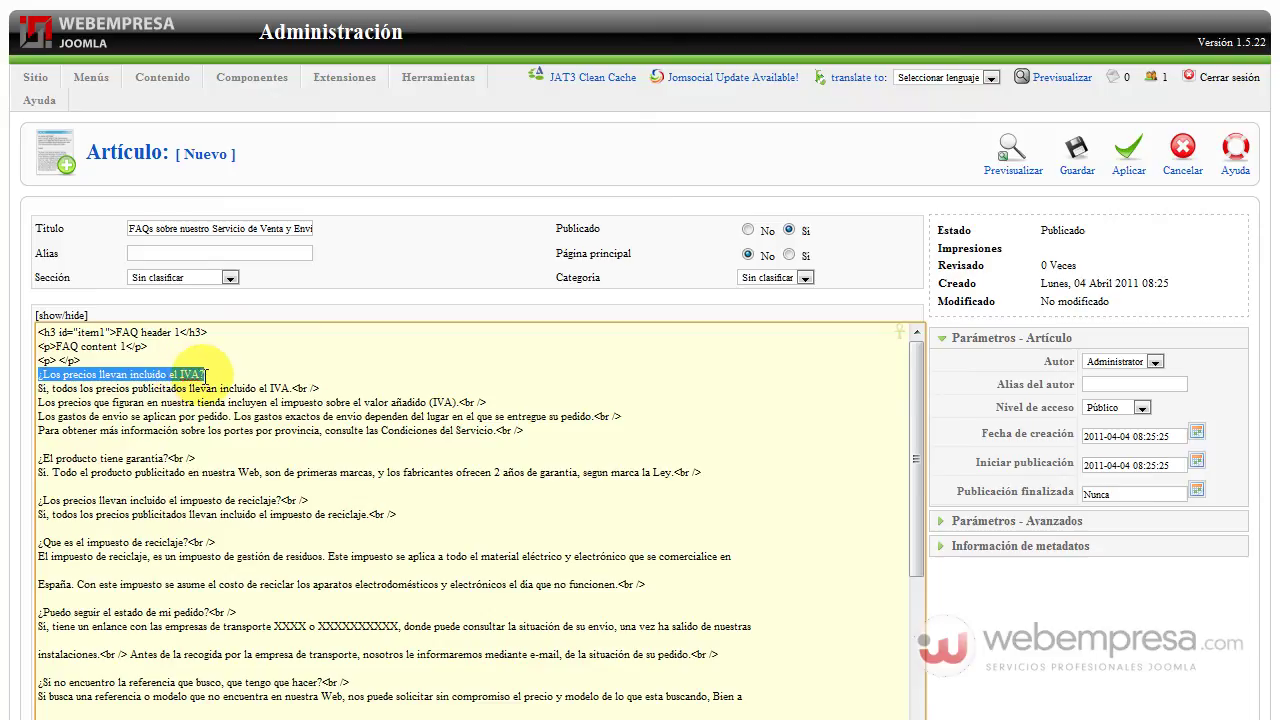
drag(117, 332, 176, 332)
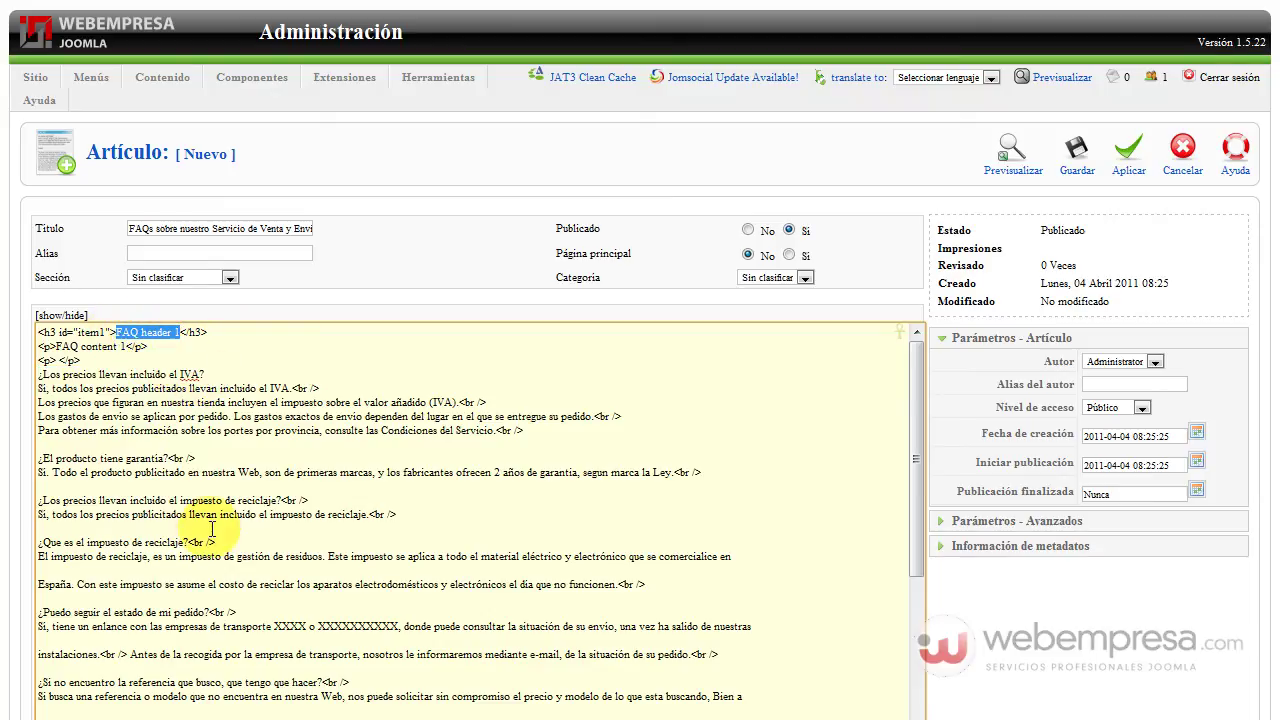
key(ctrl+v)
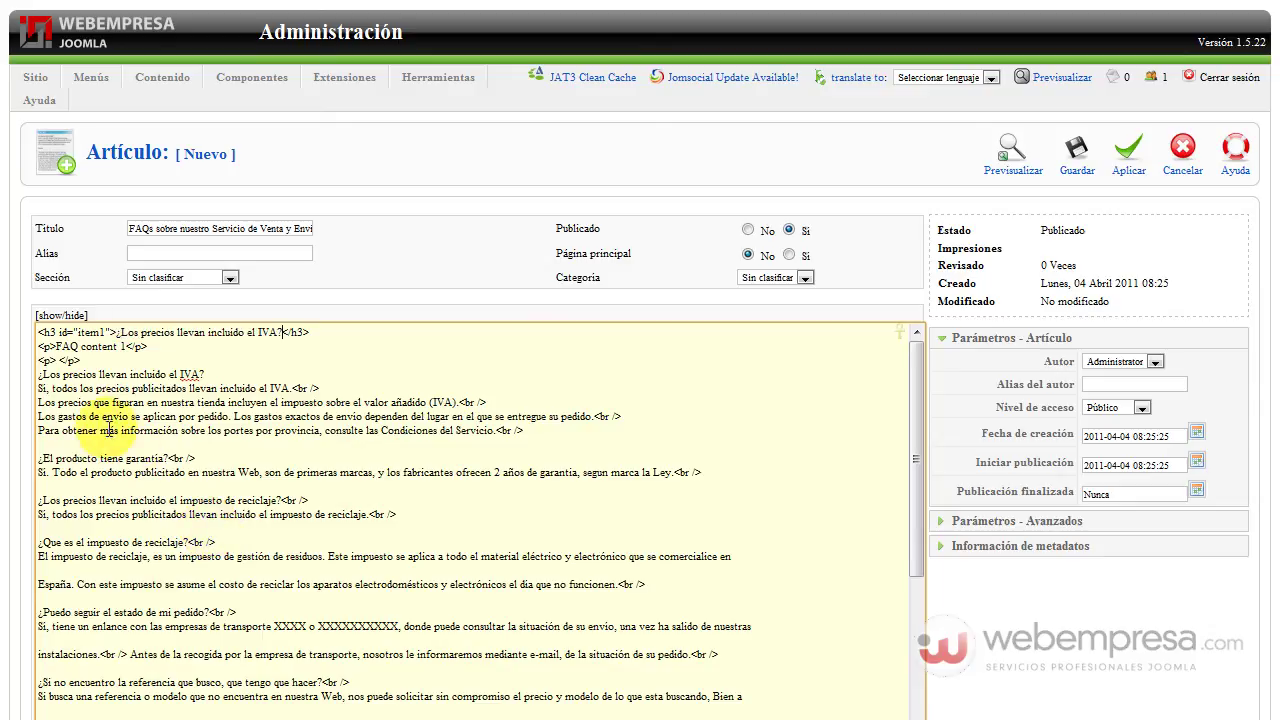
Step: Replace the "FAQ content 1" placeholder in the first block with a copy of the four-line answer to the IVA question
drag(38, 402, 496, 430)
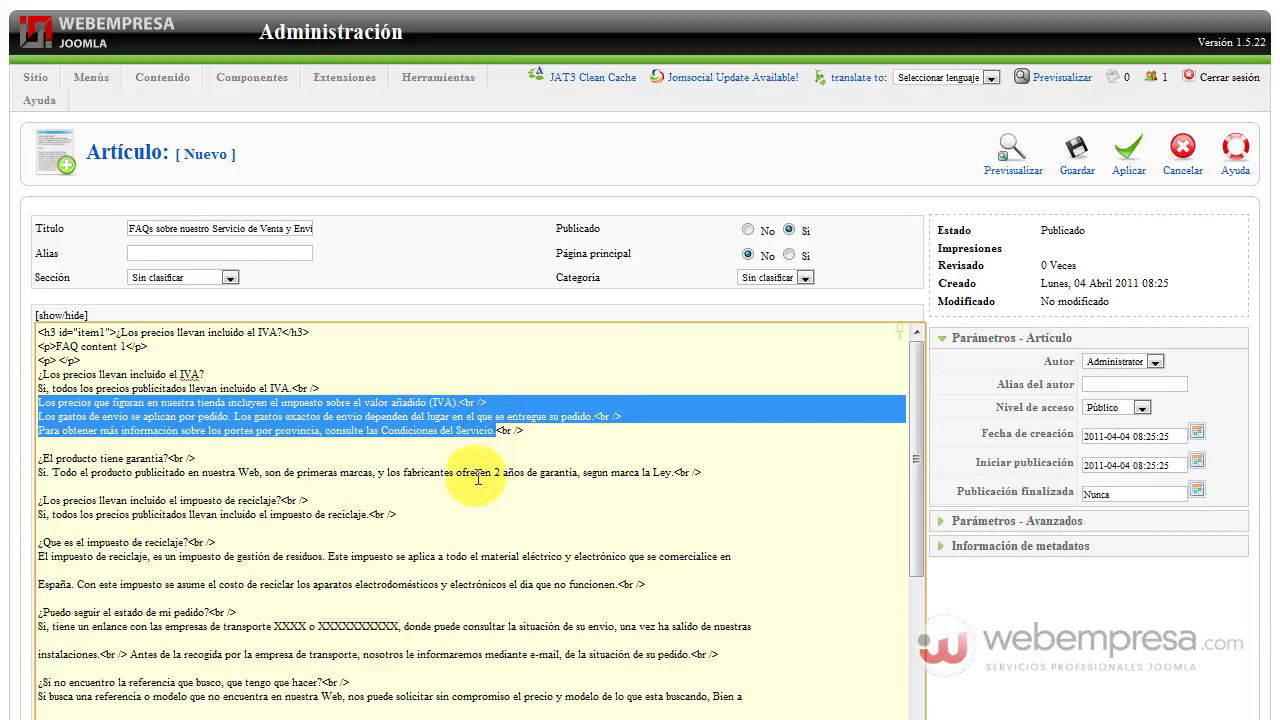
drag(38, 388, 497, 432)
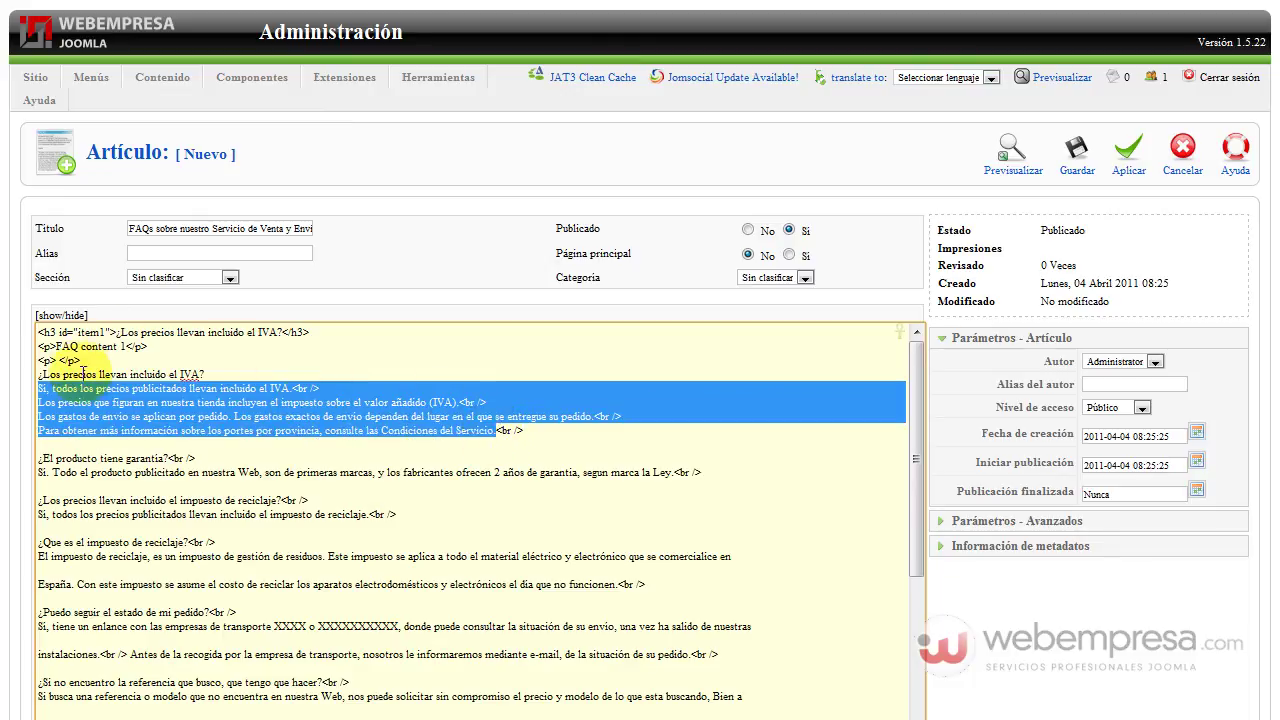
drag(56, 346, 126, 346)
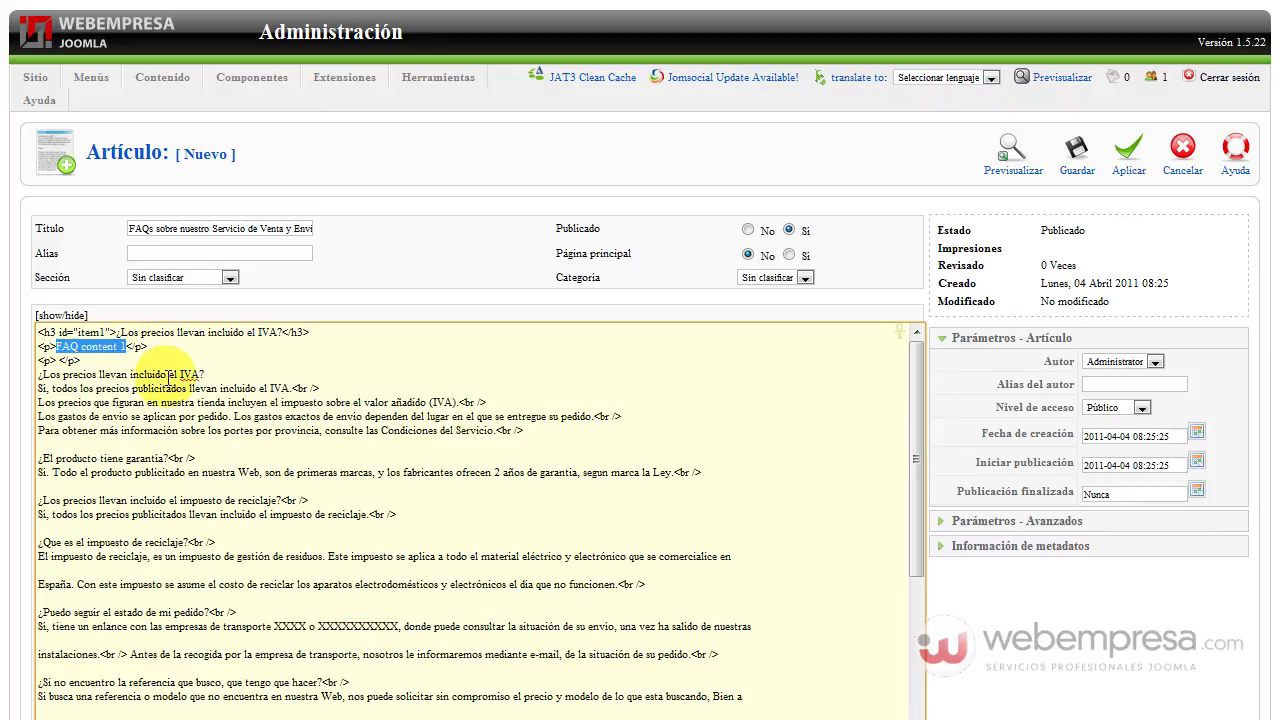
text(Si, todos los precios publicitados llevan incluido el IVA.<br /> Los precios que figuran en nuestra tienda incluyen el impuesto sobre el valor añadido (IVA).<br /> Los gastos de envio se aplican por pedido. Los gastos exactos de envio dependen del lugar en el que se entregue su pedido.<br /> Para obtener más información sobre los portes por provincia, consulte las Condiciones del Servicio.)
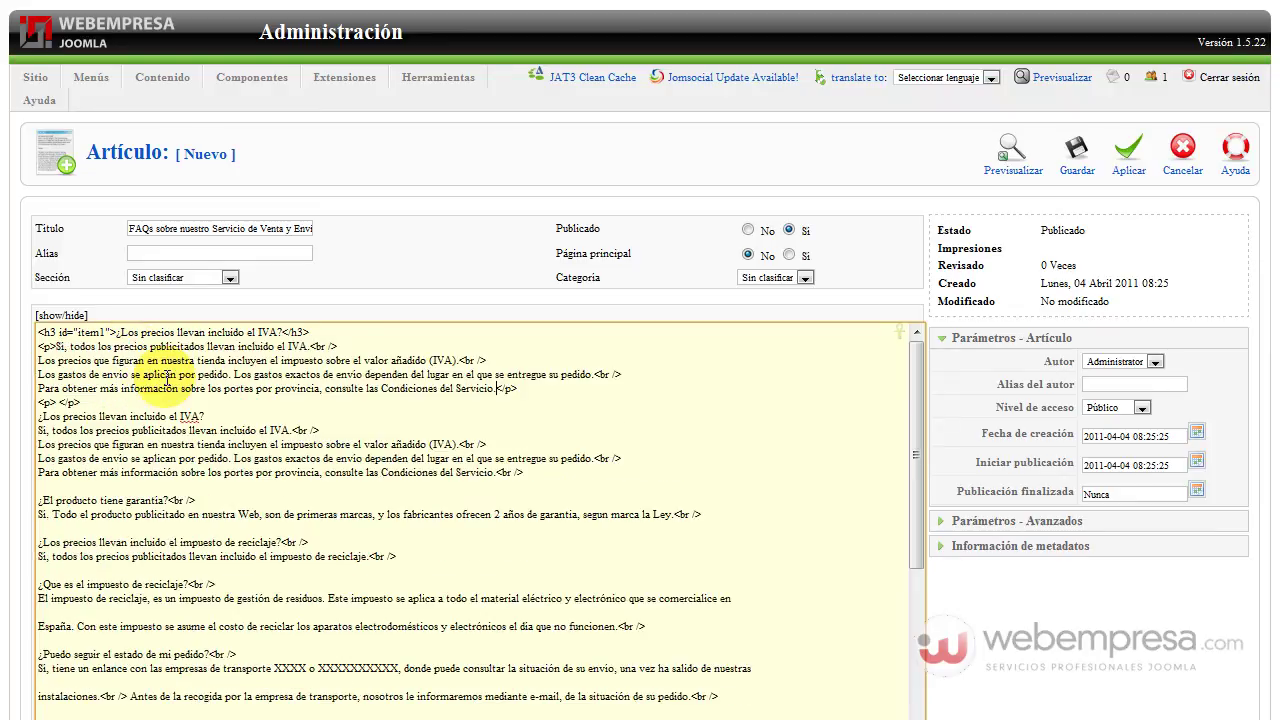
Step: Wrap each line of the copied IVA answer in its own paragraph, replacing the br tags with </p> and adding the missing <p> tags
click(316, 346)
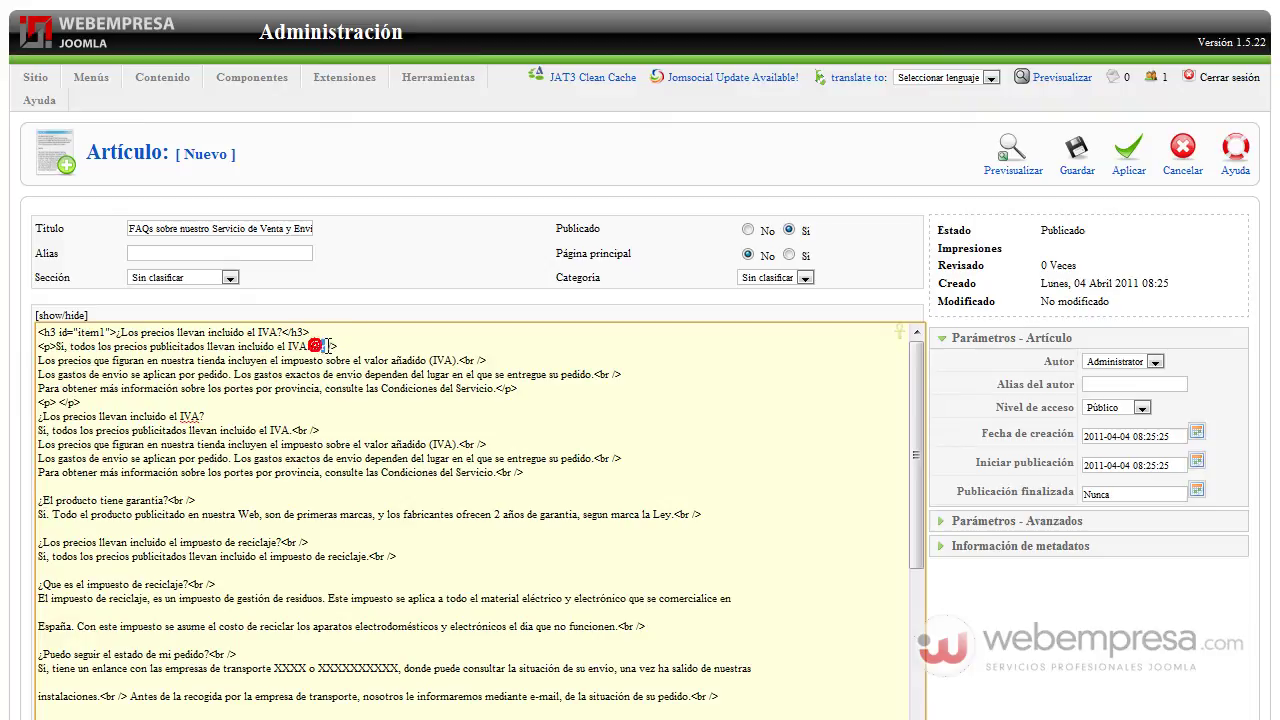
double_click(325, 346)
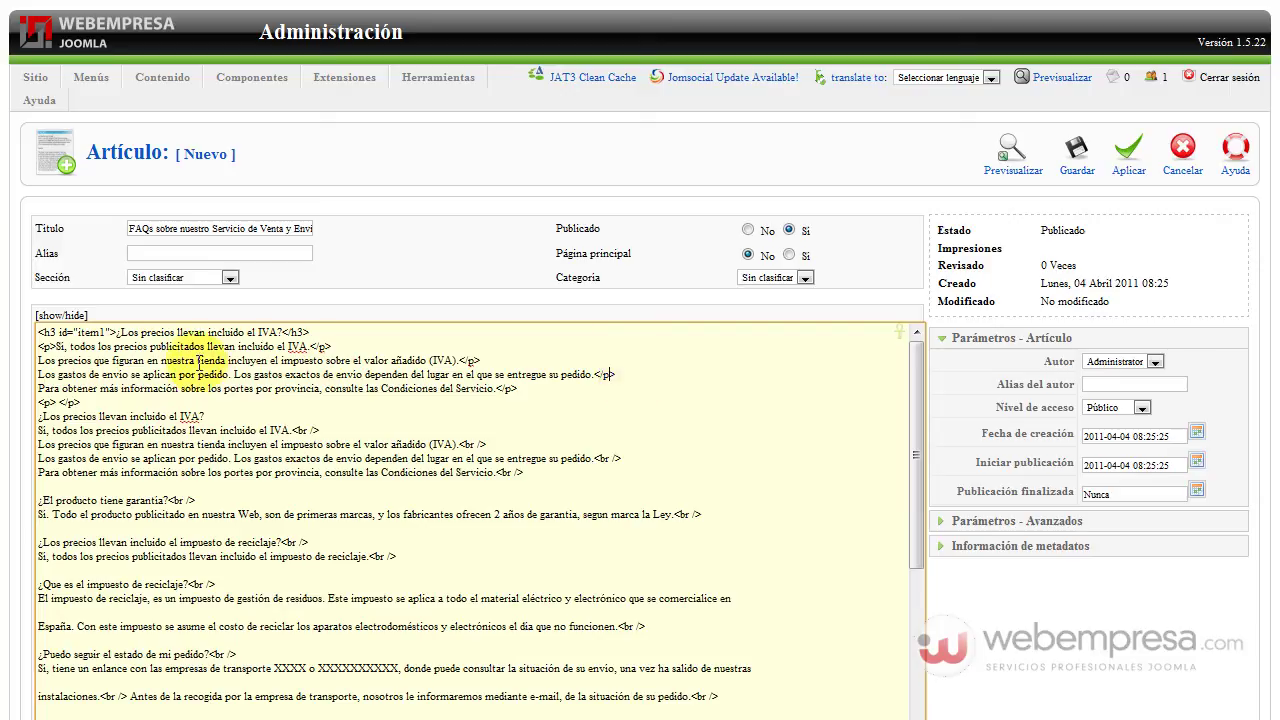
click(38, 360)
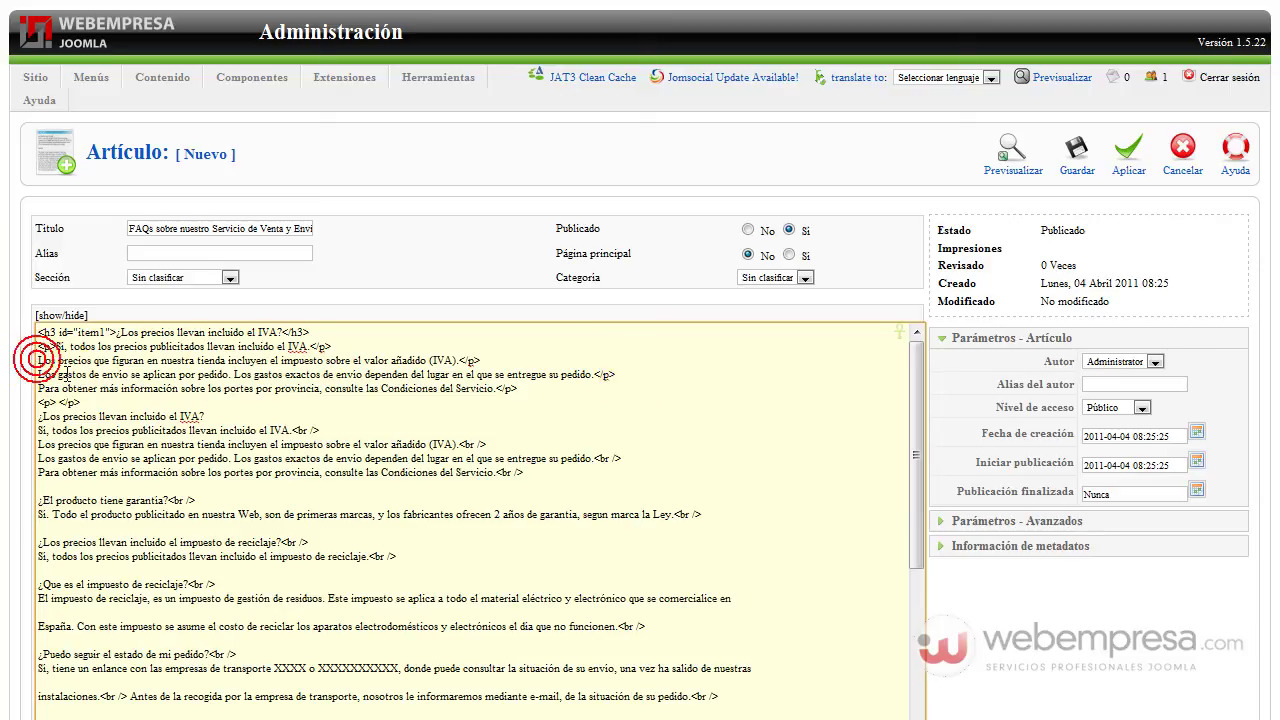
text(<p>)
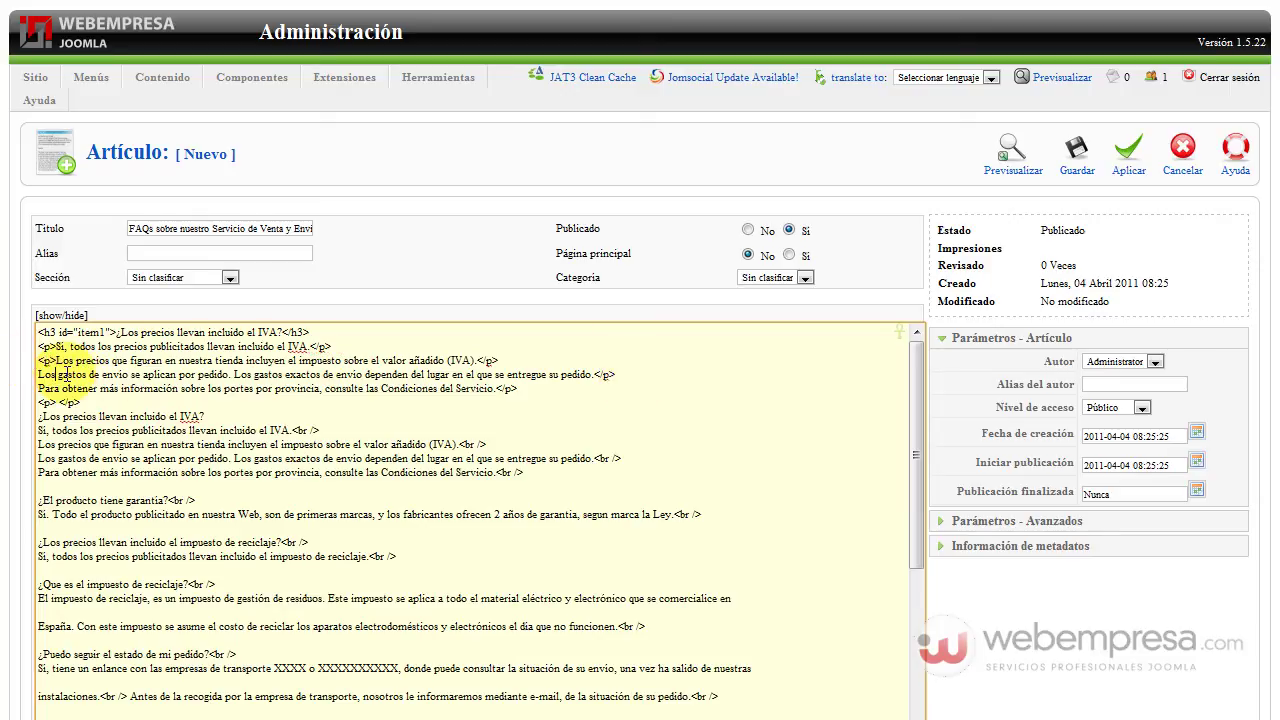
text(<p>)
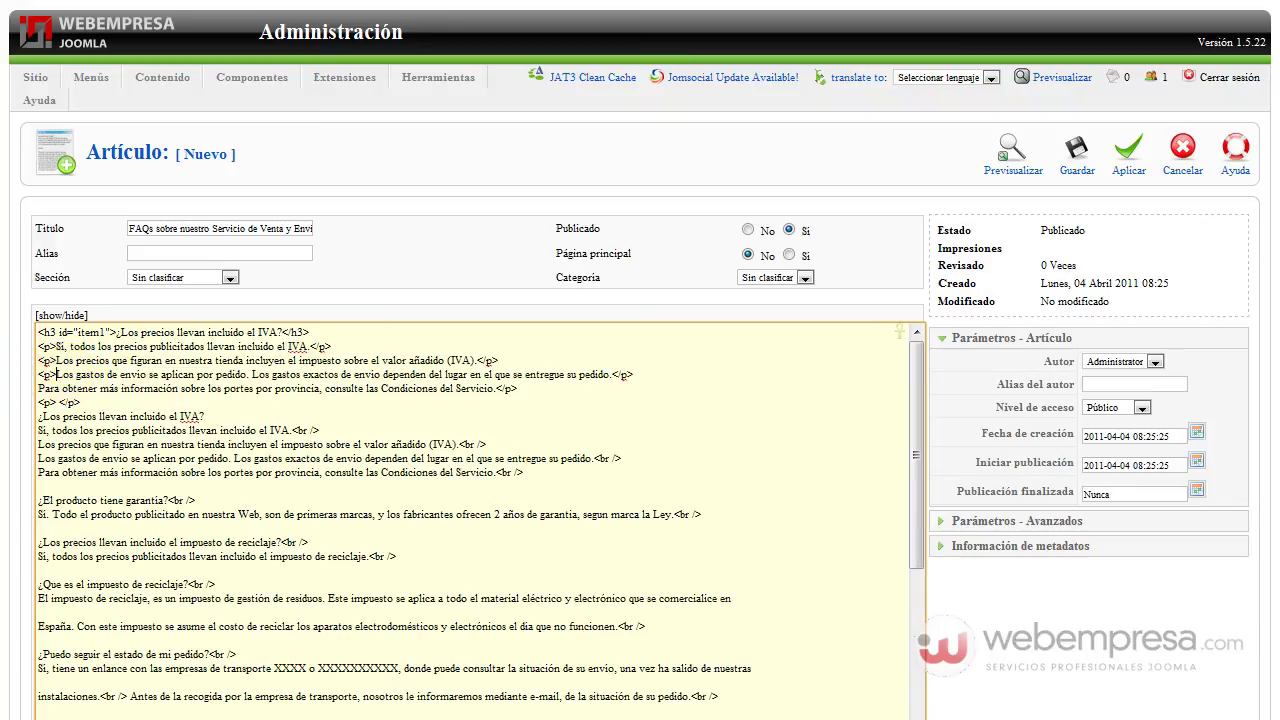
text(<p>)
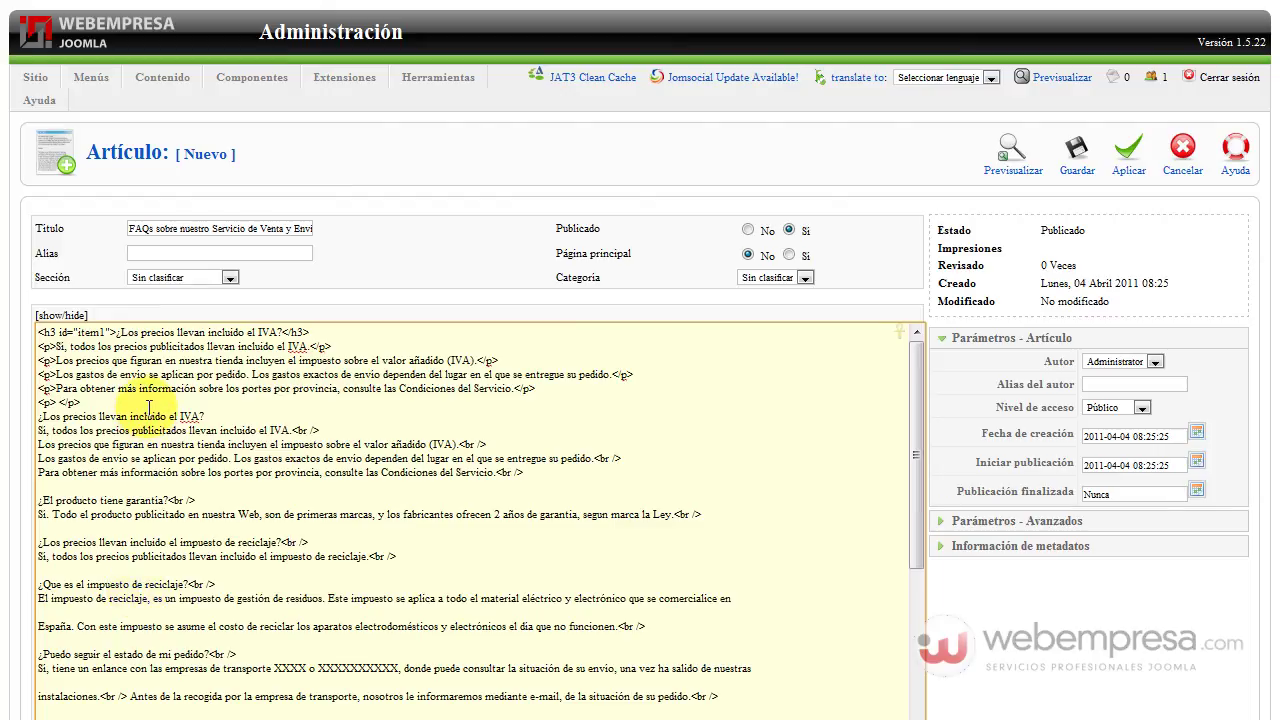
Step: Join the split "en castellano" line in the last answer and copy the <h3>end faq</h3> line directly below that answer
scroll(148, 410, down, 15)
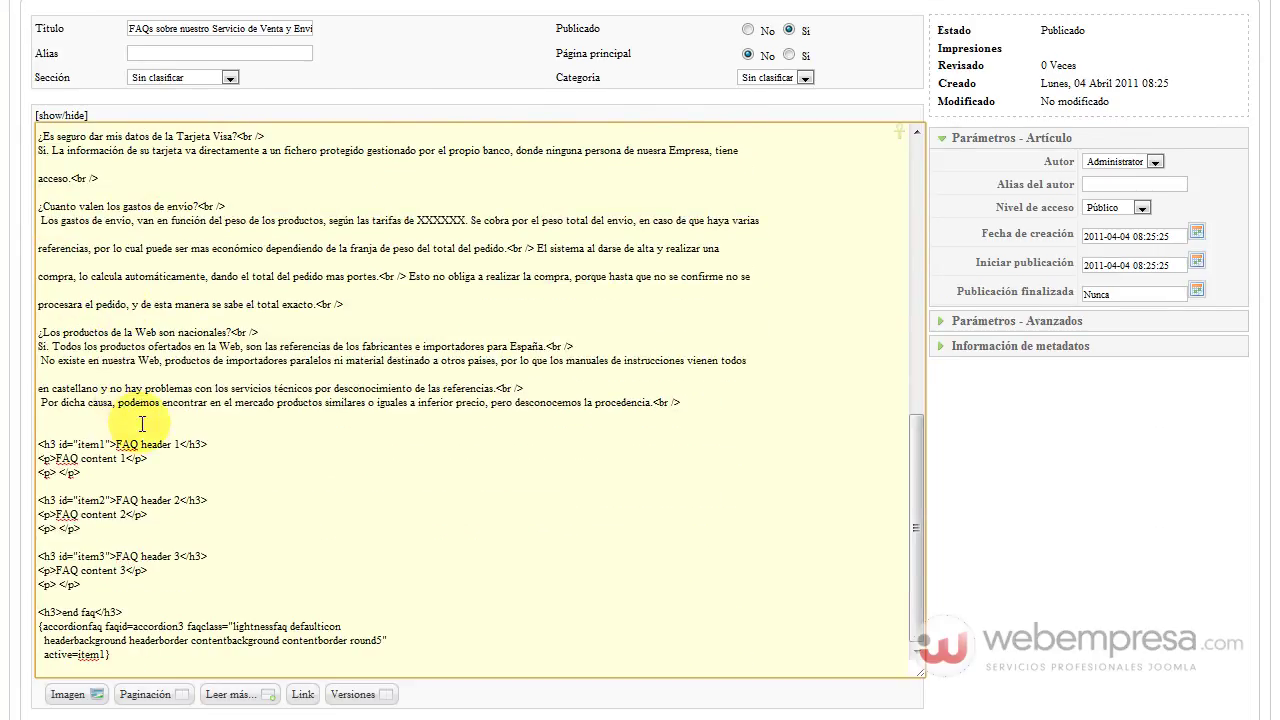
click(94, 588)
drag(94, 588, 44, 618)
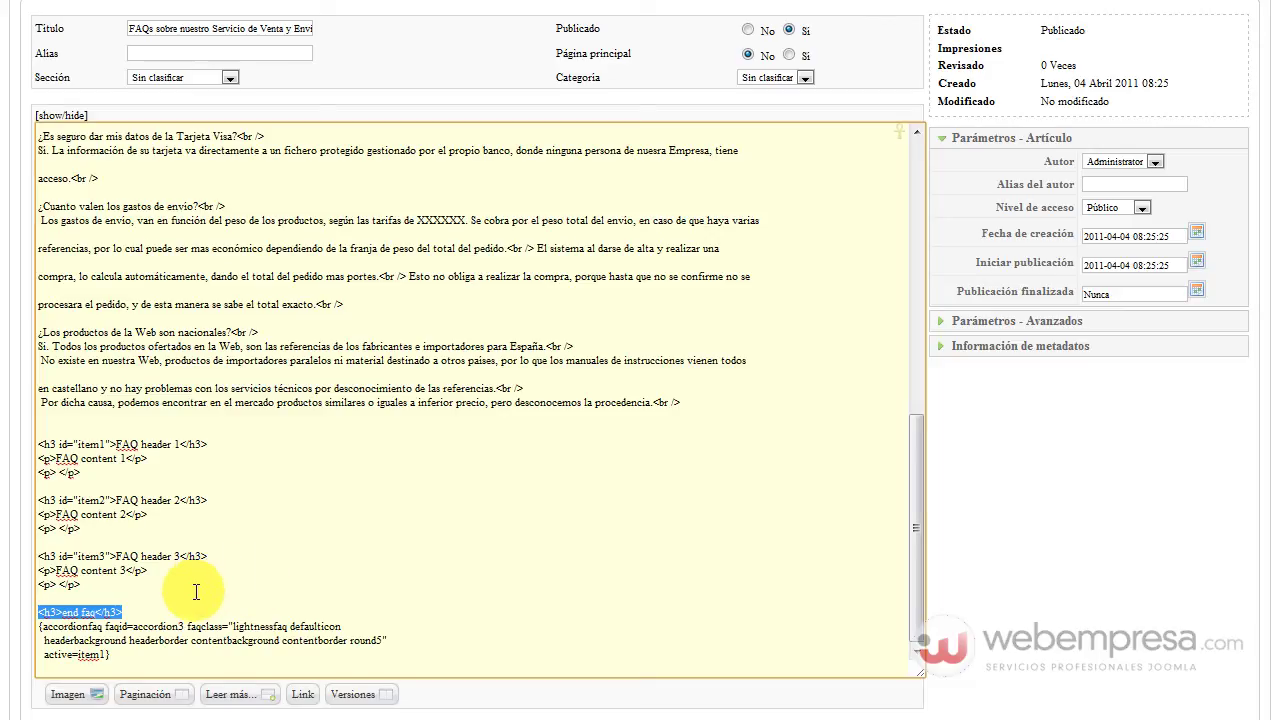
click(63, 414)
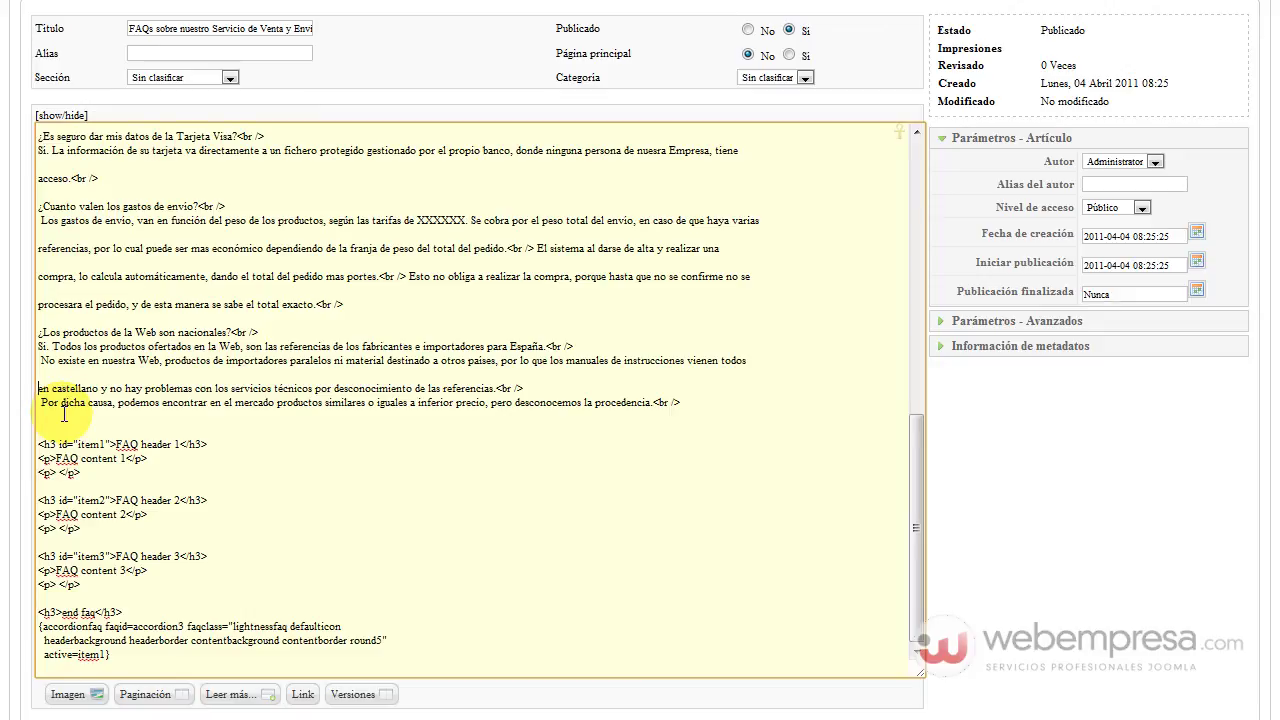
key(BackSpace)
key(BackSpace)
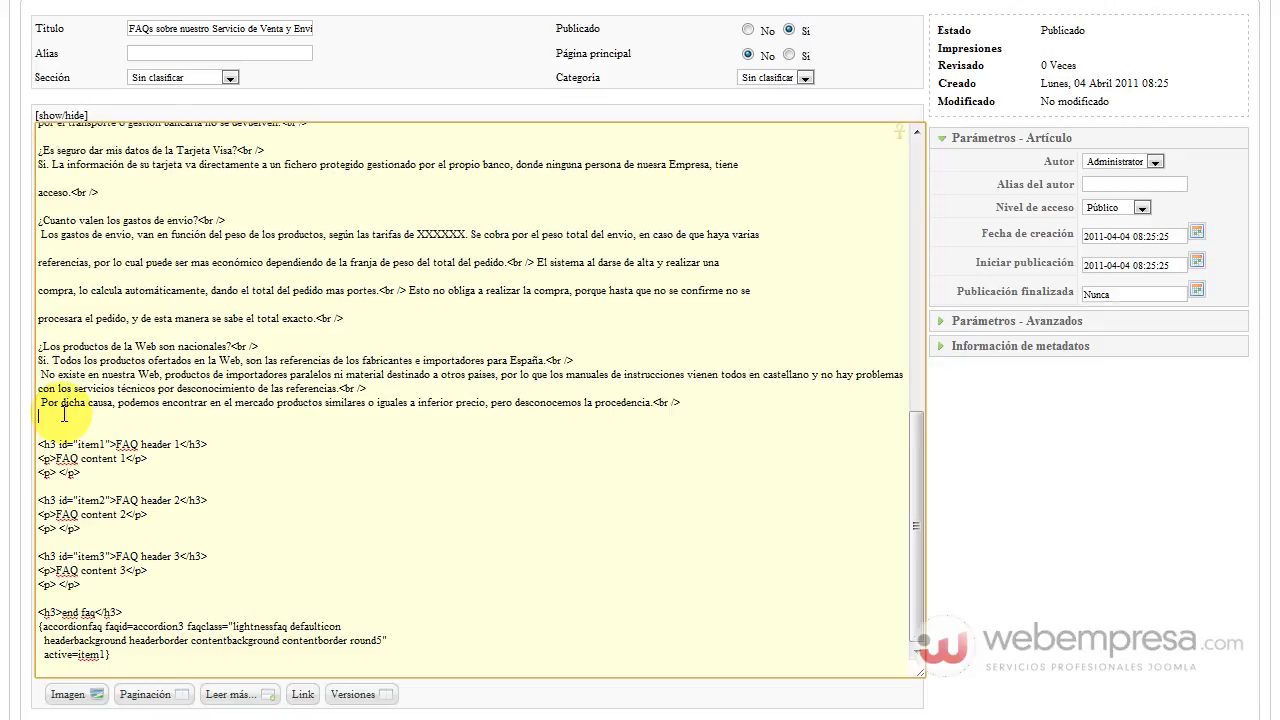
key(Delete)
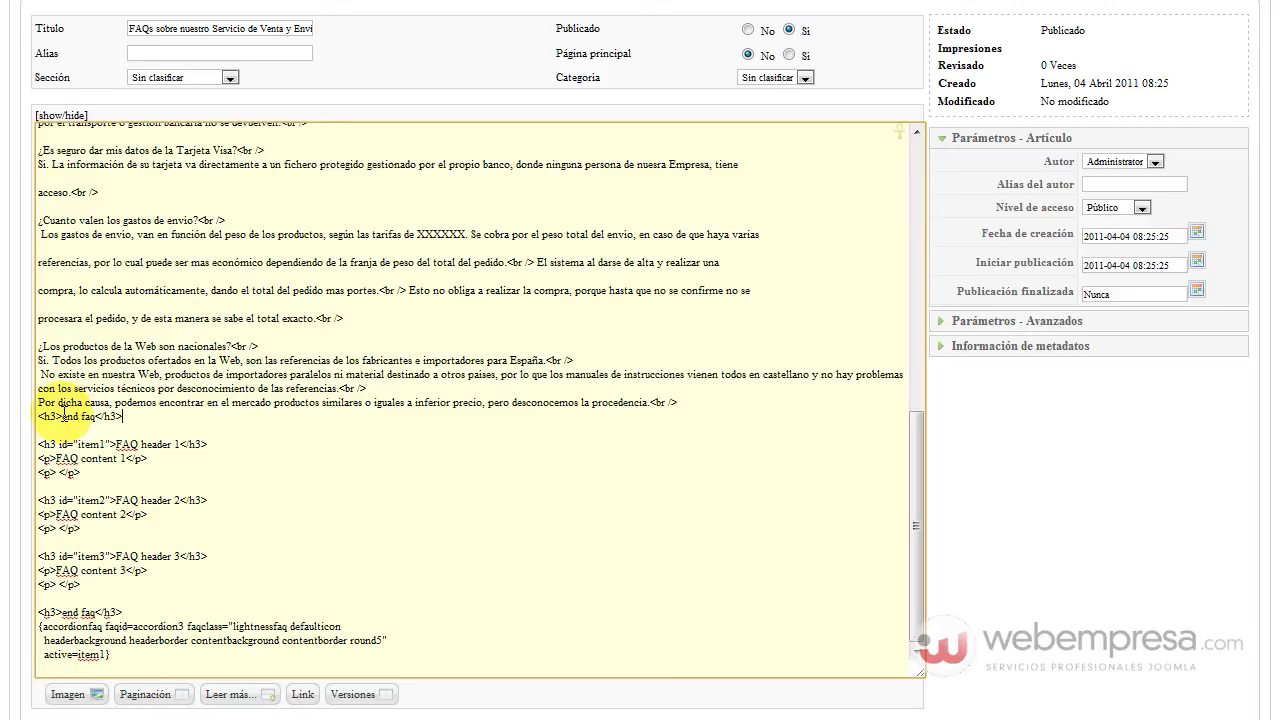
Step: Copy the three-line {accordionfaq ...} expression from the end of the sample code to directly below the new <h3>end faq</h3> line
scroll(190, 450, down, 2)
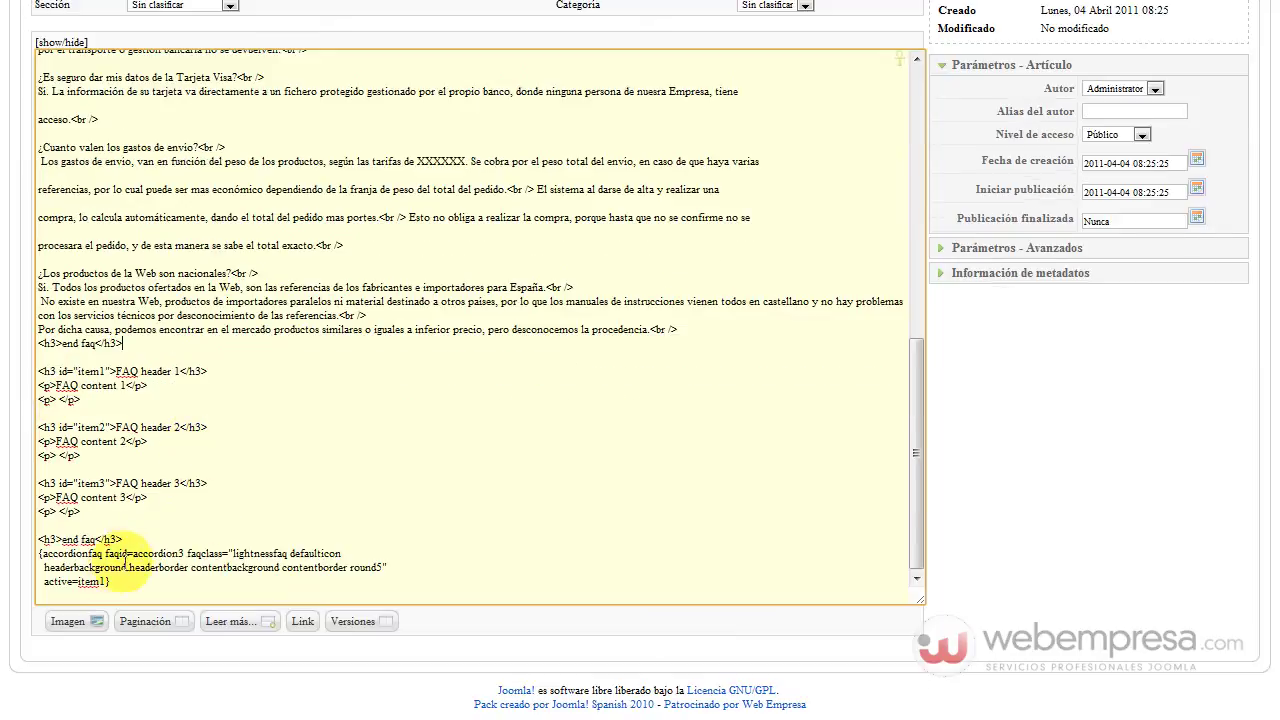
drag(120, 584, 40, 558)
key(ctrl+c)
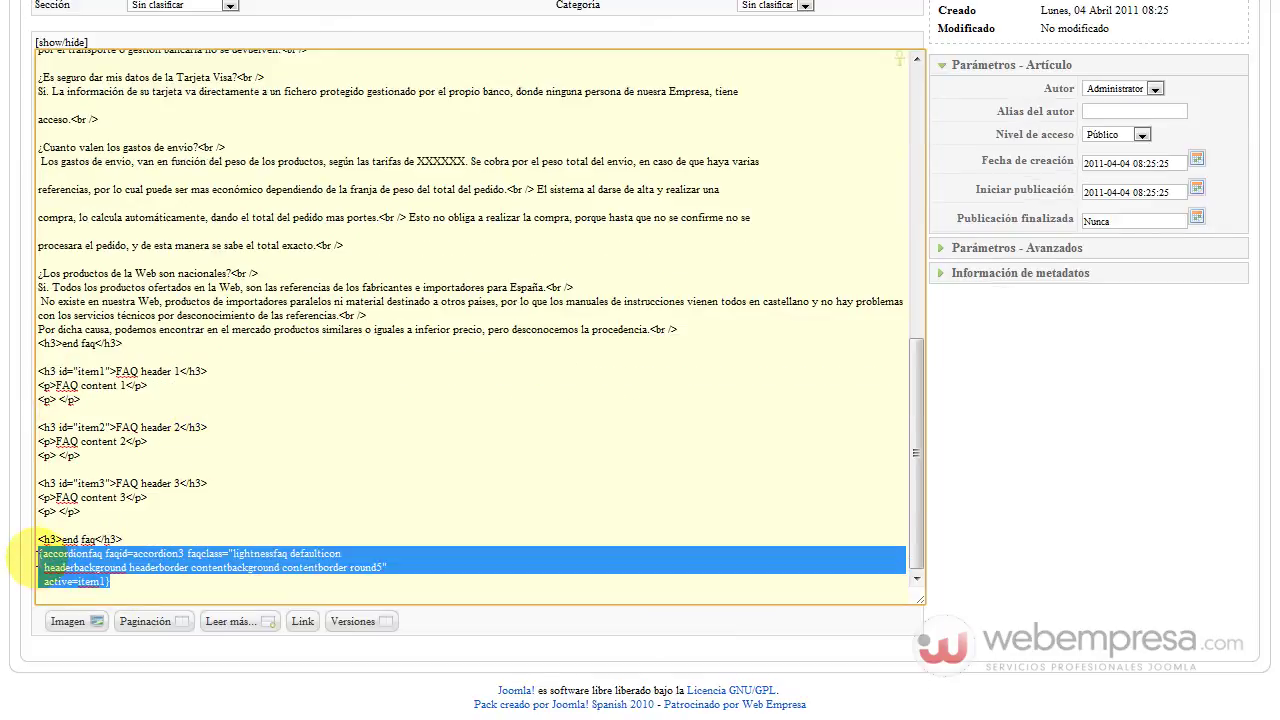
click(38, 355)
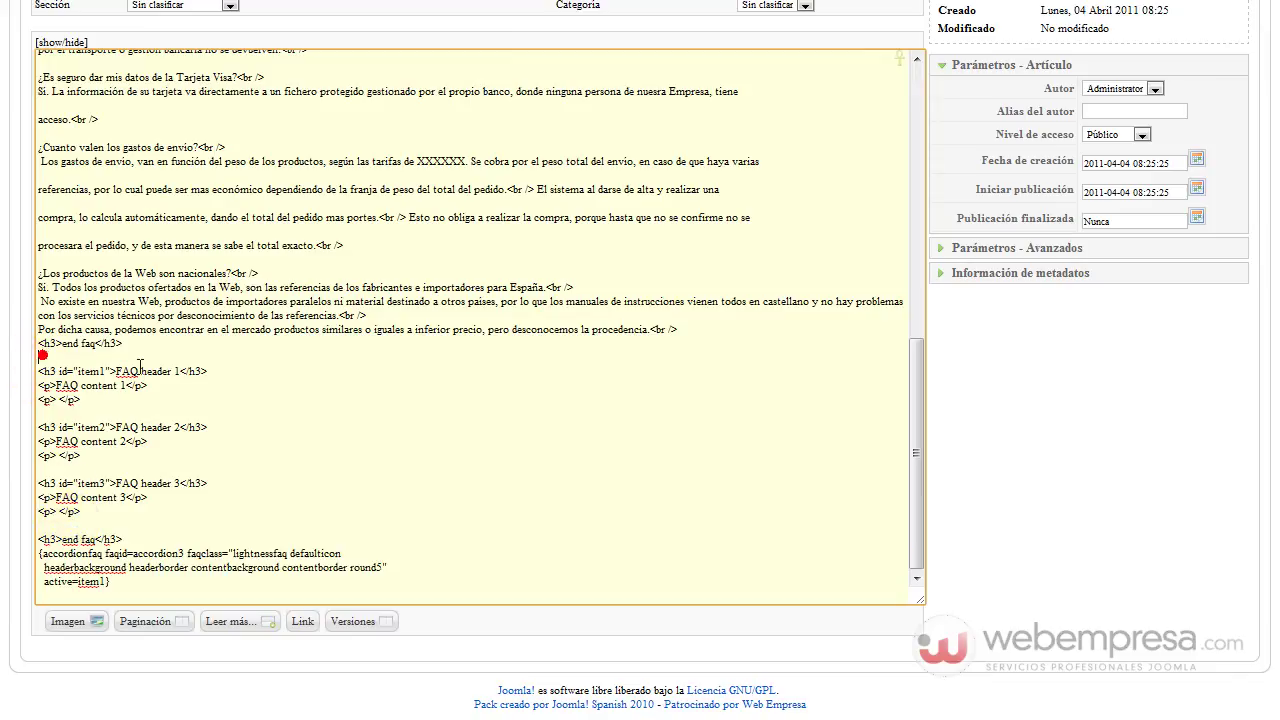
key(ctrl+v)
Step: Join the copied accordionfaq expression into a single line and add two line breaks after it to separate the remaining sample blocks
click(349, 357)
key(Delete)
key(Delete)
key(Delete)
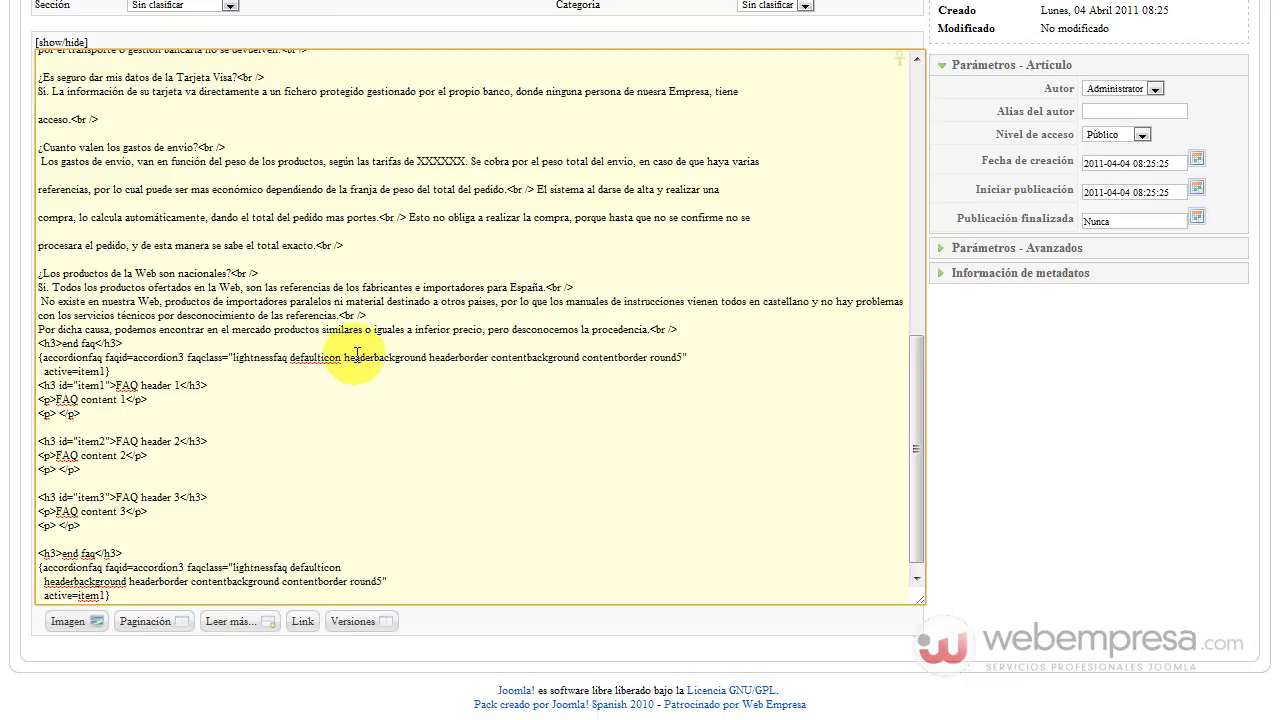
click(695, 358)
key(Delete)
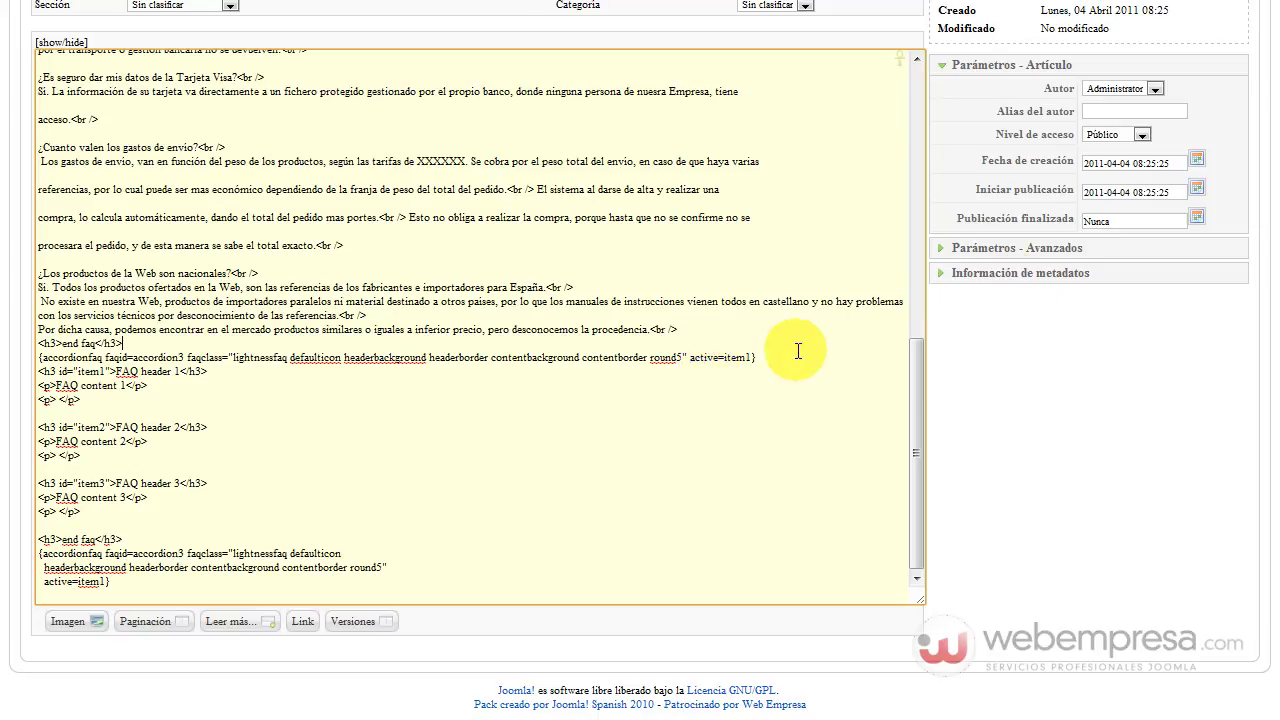
click(757, 357)
key(Return)
key(Return)
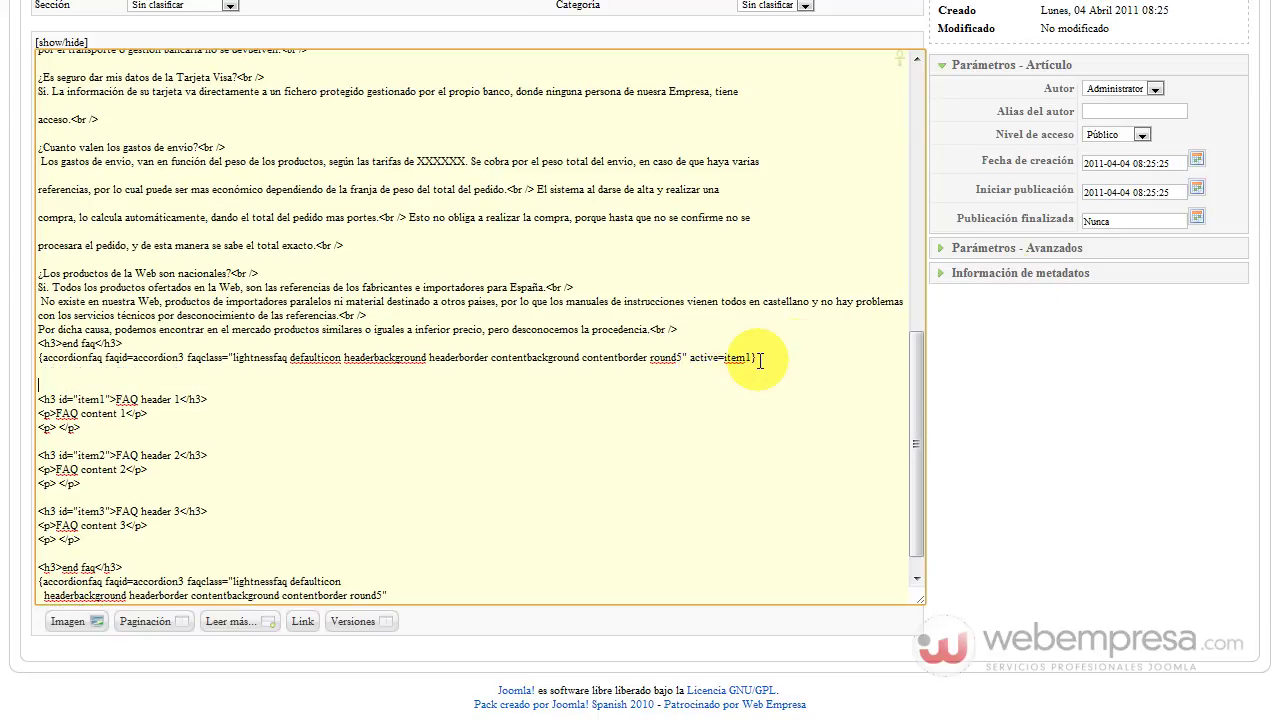
Step: Delete the sample item3 block together with the original end faq line and accordionfaq expression at the end of the article
scroll(295, 455, down, 1)
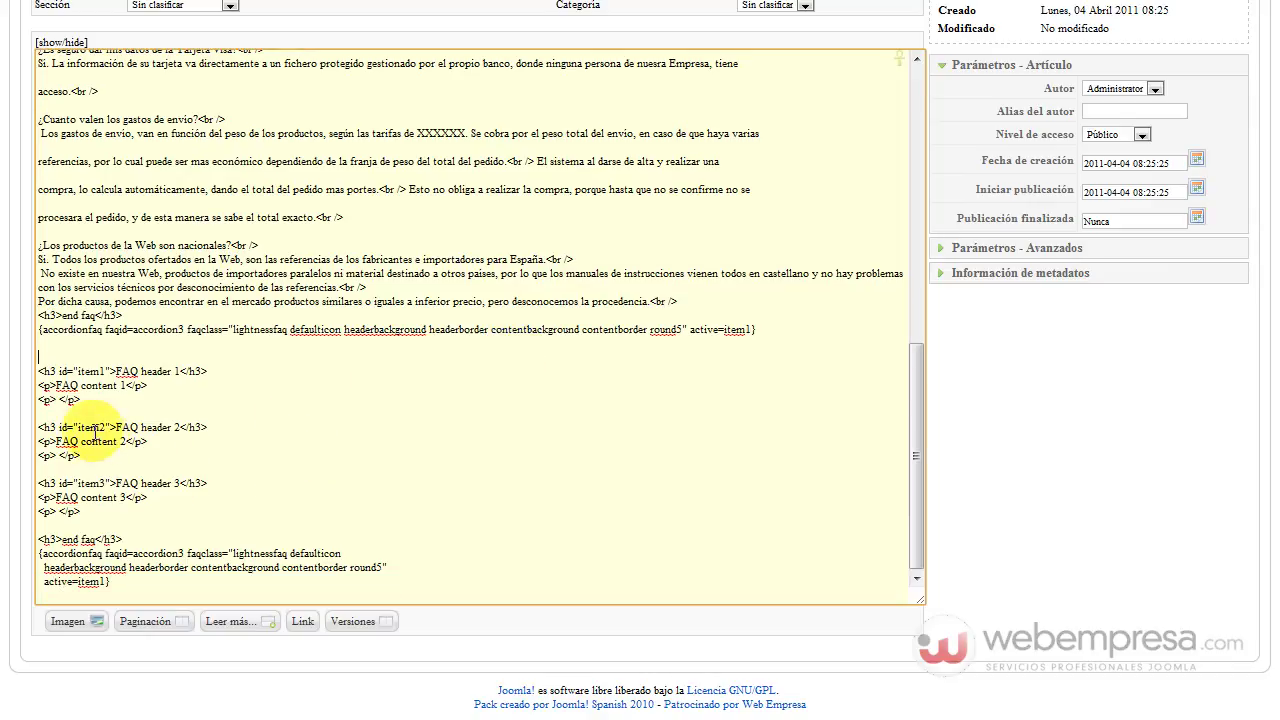
drag(40, 469, 250, 592)
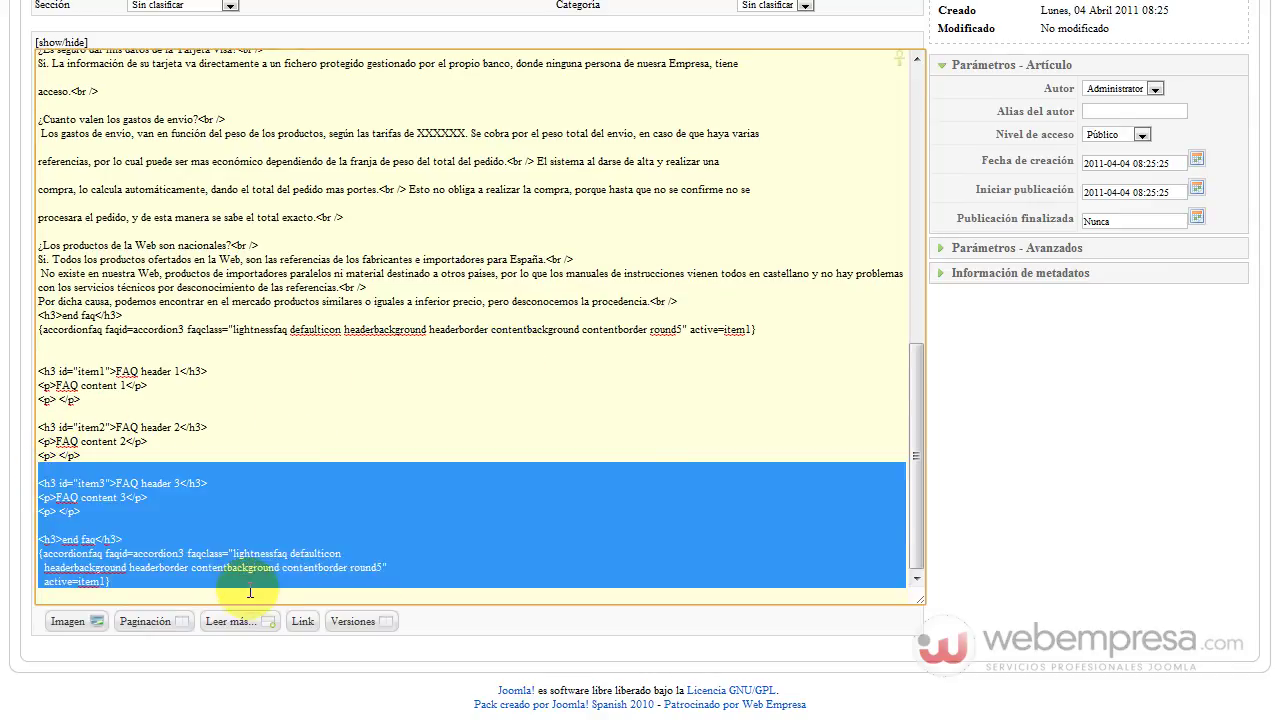
key(Delete)
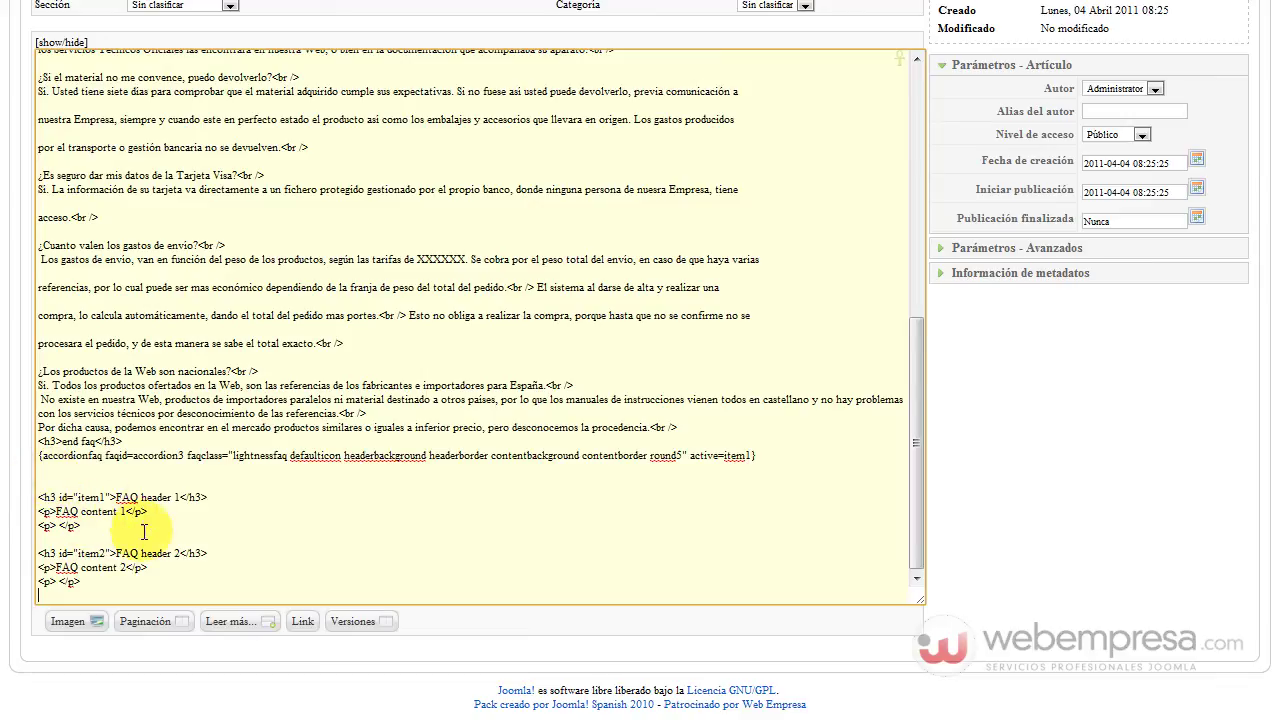
Step: Review the converted first question, the end faq line and the accordionfaq expression, and check them against the plugin documentation's markup example and notes
scroll(155, 443, up, 15)
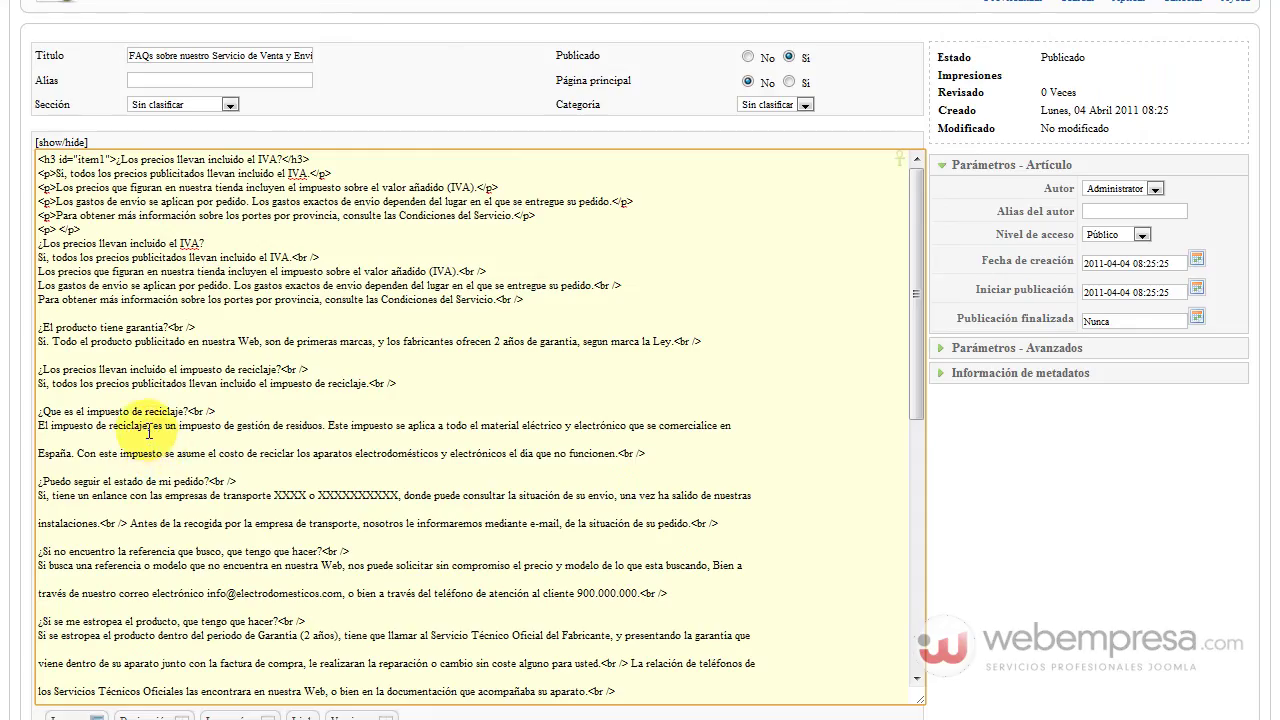
scroll(145, 430, down, 15)
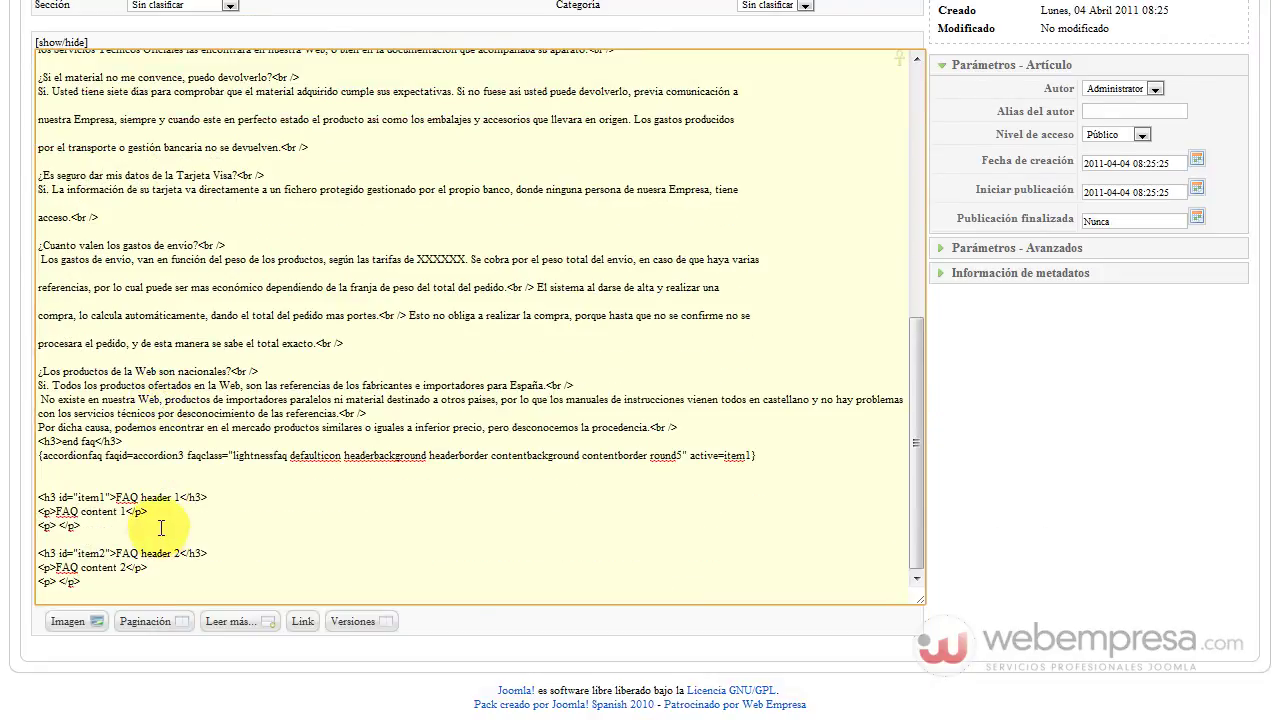
scroll(155, 380, up, 15)
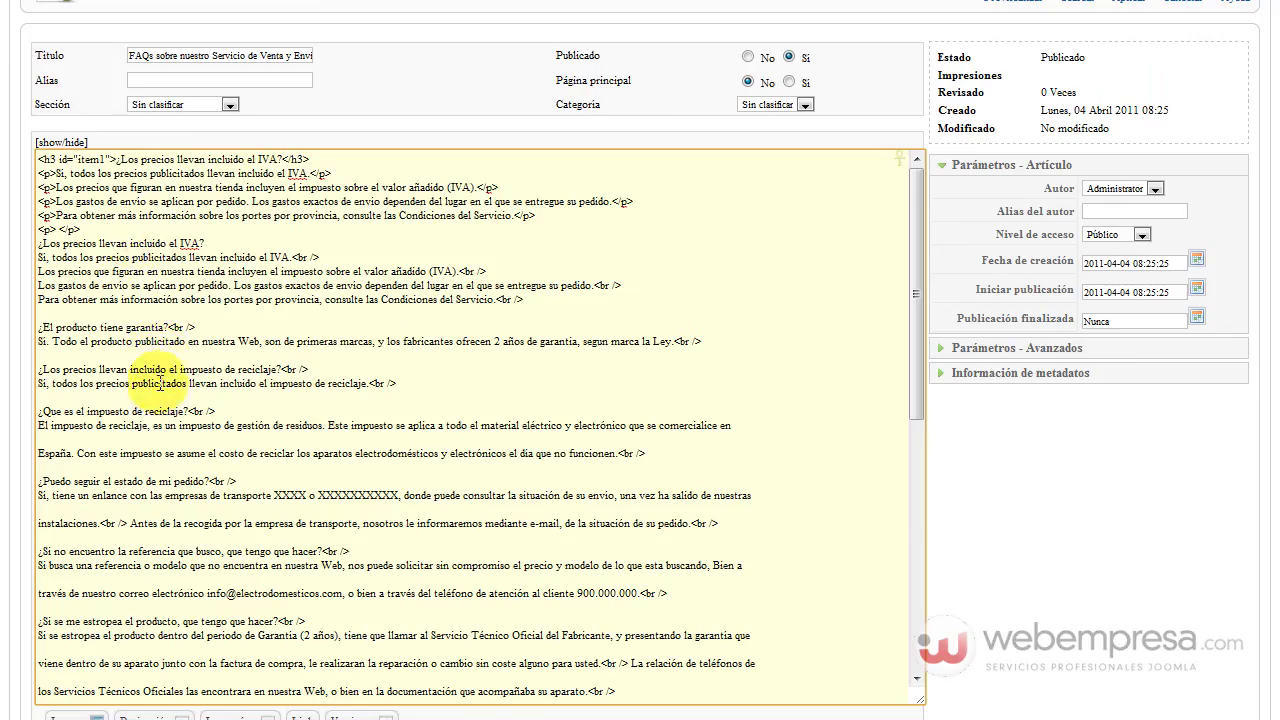
scroll(155, 383, down, 15)
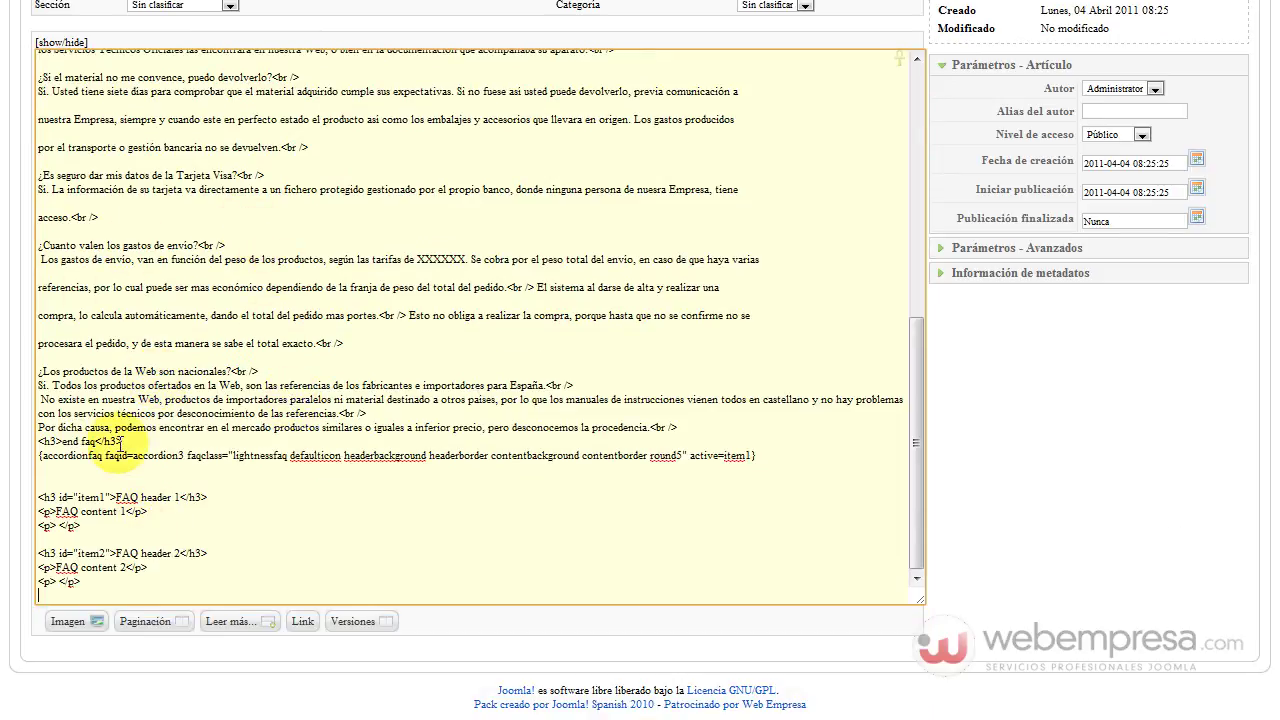
shift+click(129, 440)
drag(129, 440, 36, 441)
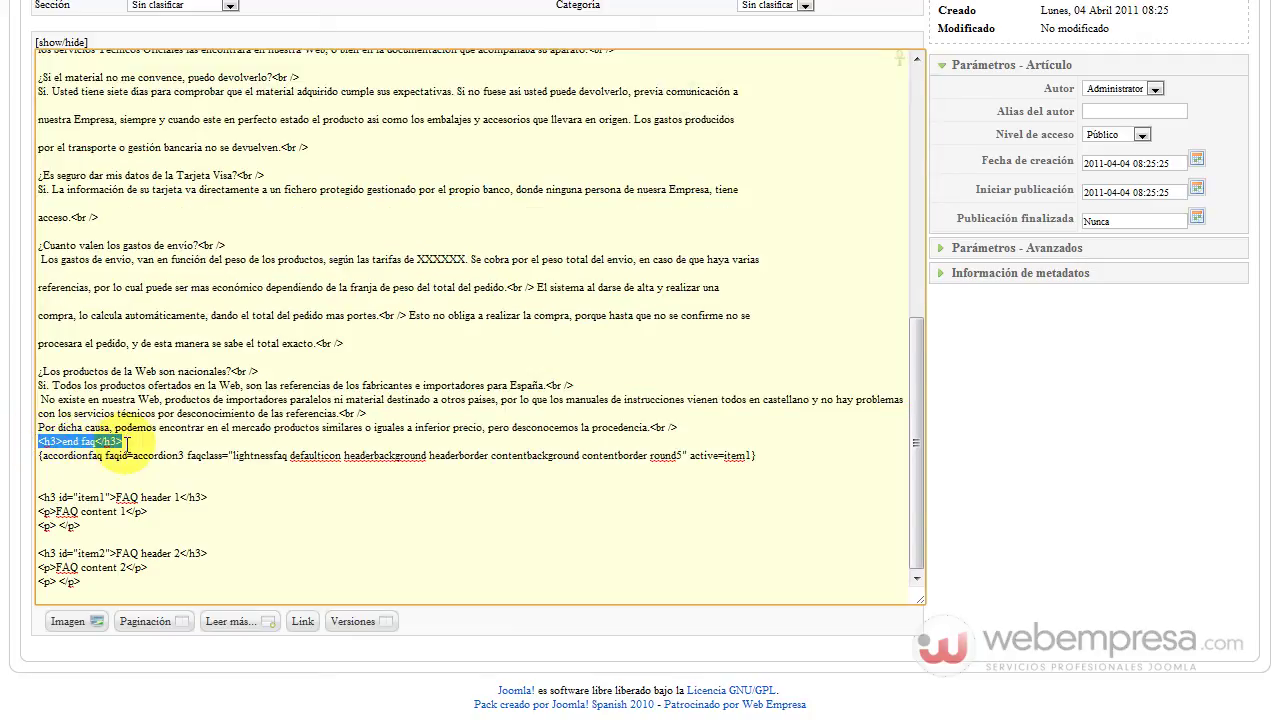
double_click(68, 456)
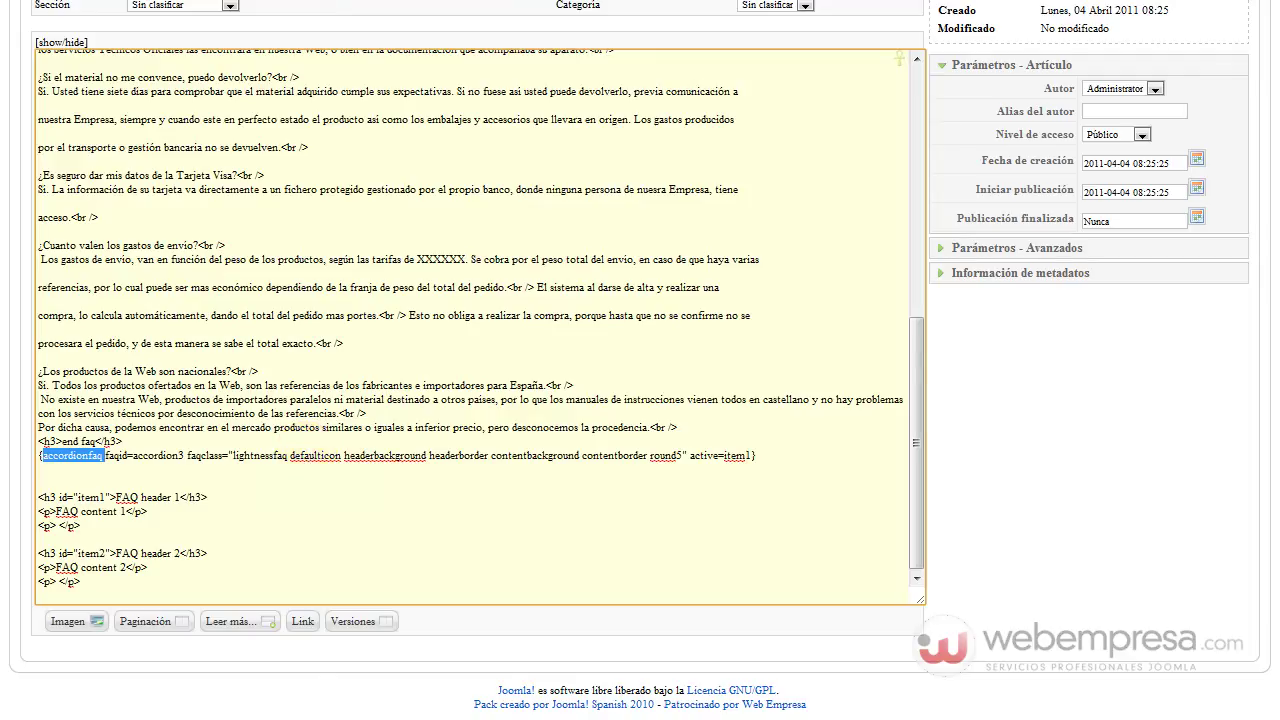
key(ctrl+Tab)
click(229, 499)
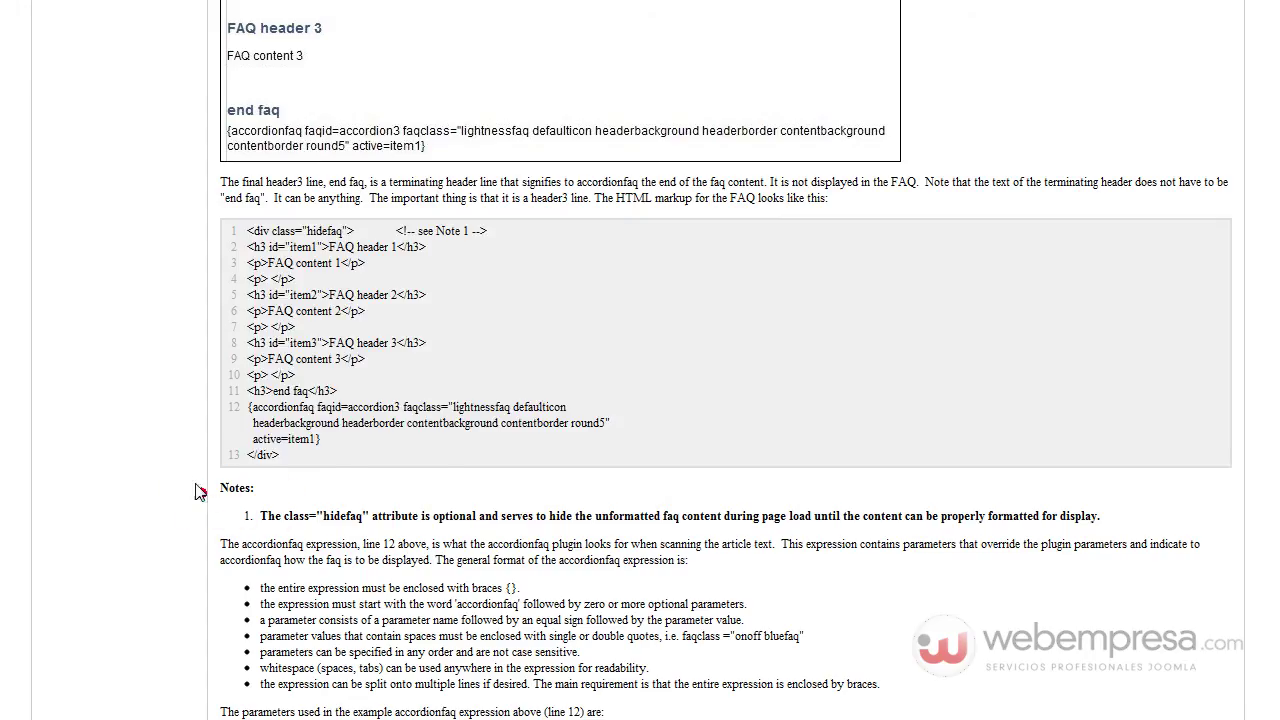
scroll(143, 409, down, 7)
scroll(145, 390, up, 3)
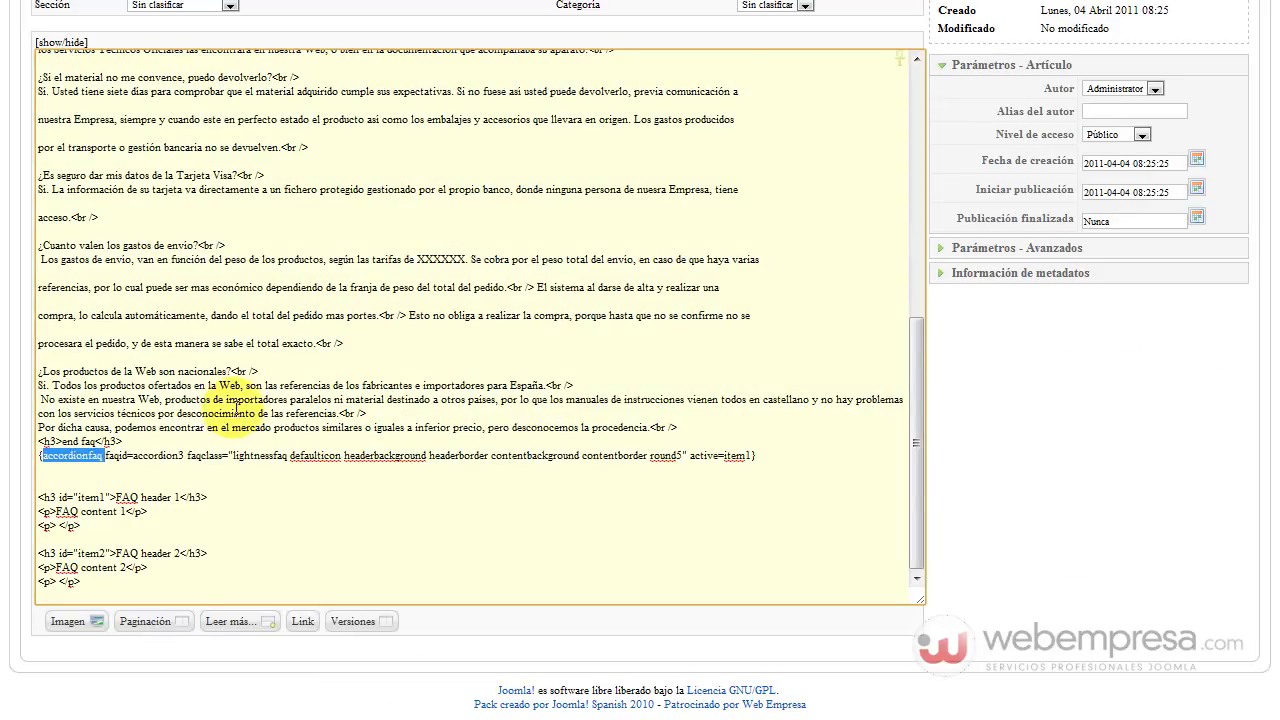
Step: Save the FAQ article and close its editor
scroll(263, 383, down, 5)
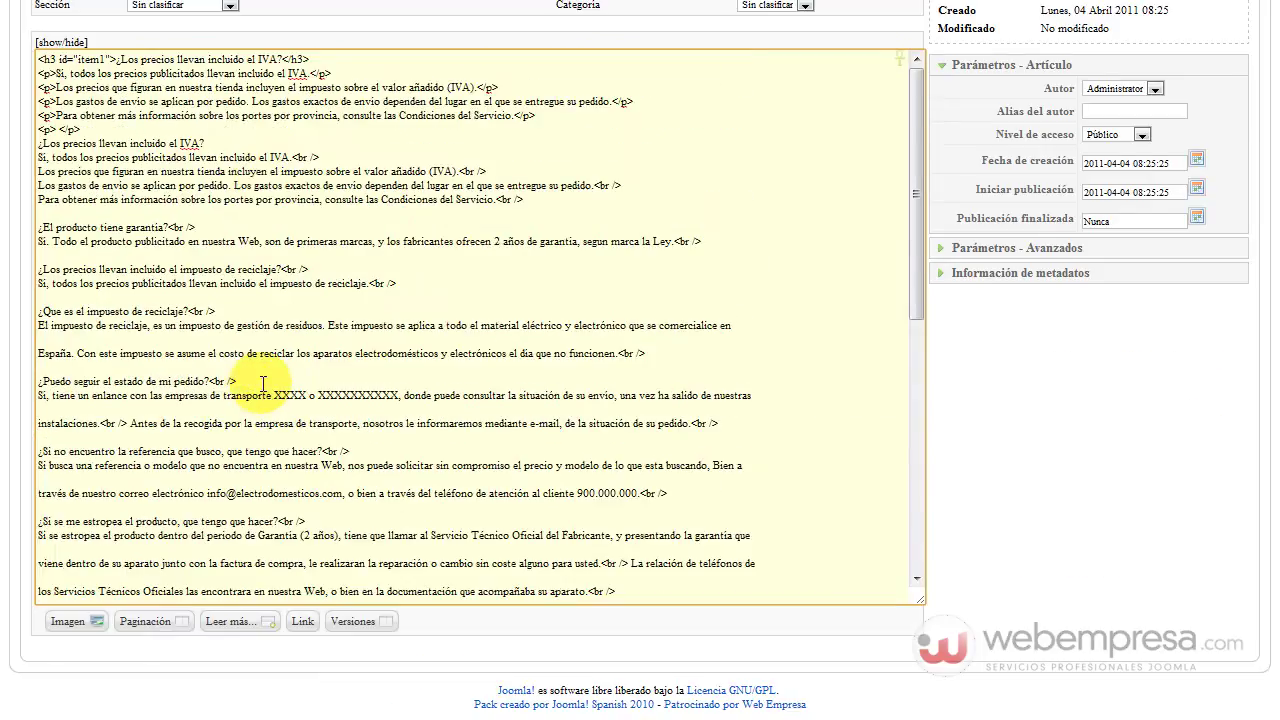
scroll(263, 383, up, 3)
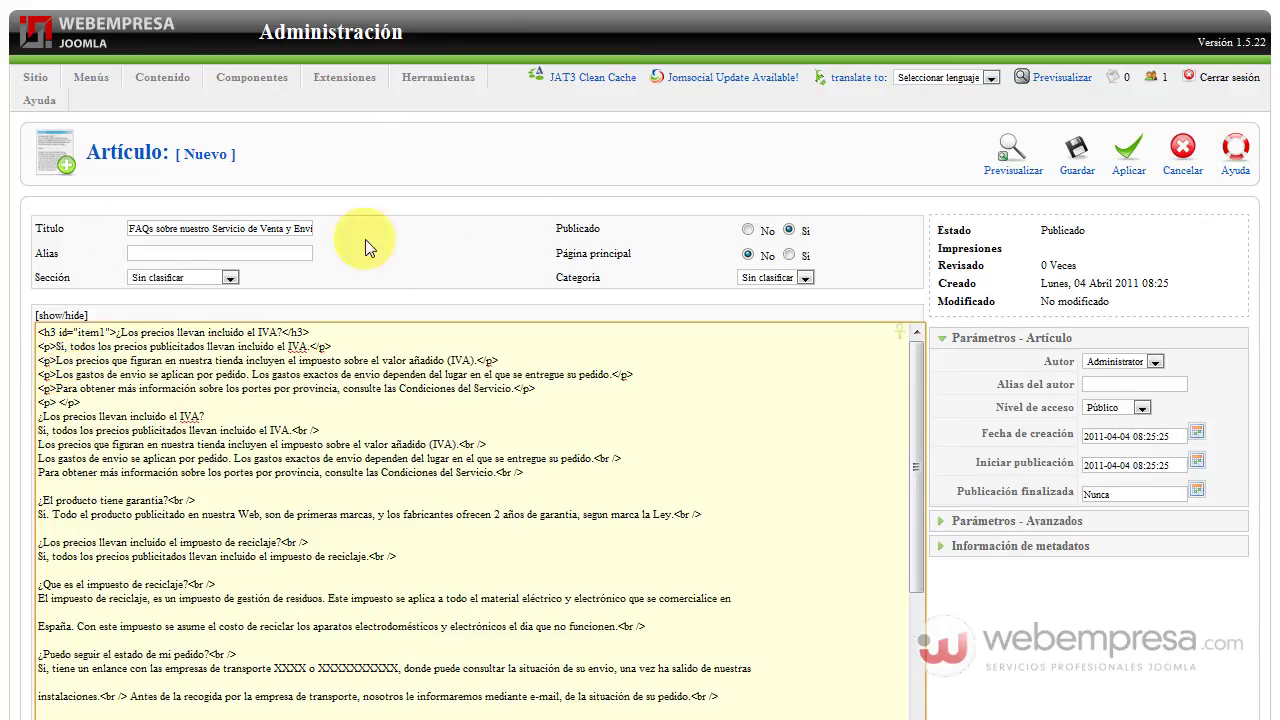
click(1077, 152)
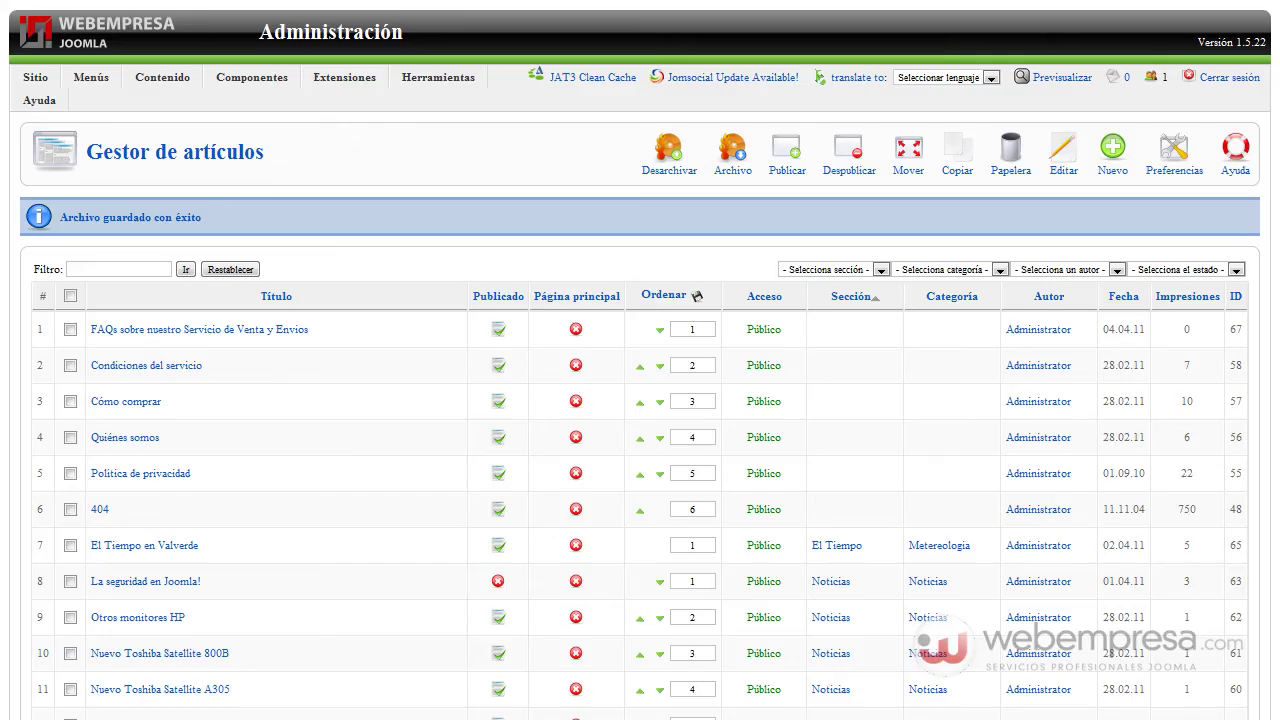
Step: Start a new item in Menú principal with the article type Presentación del artículo
mouse_move(90, 84)
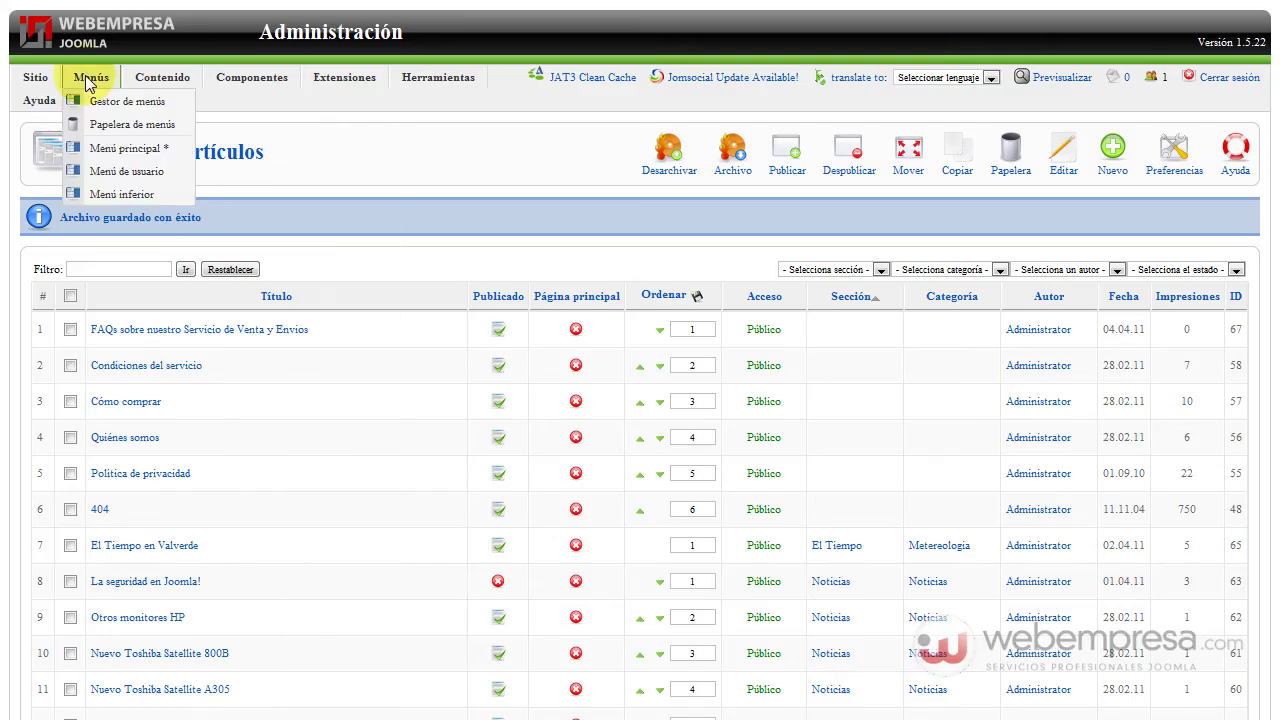
click(110, 149)
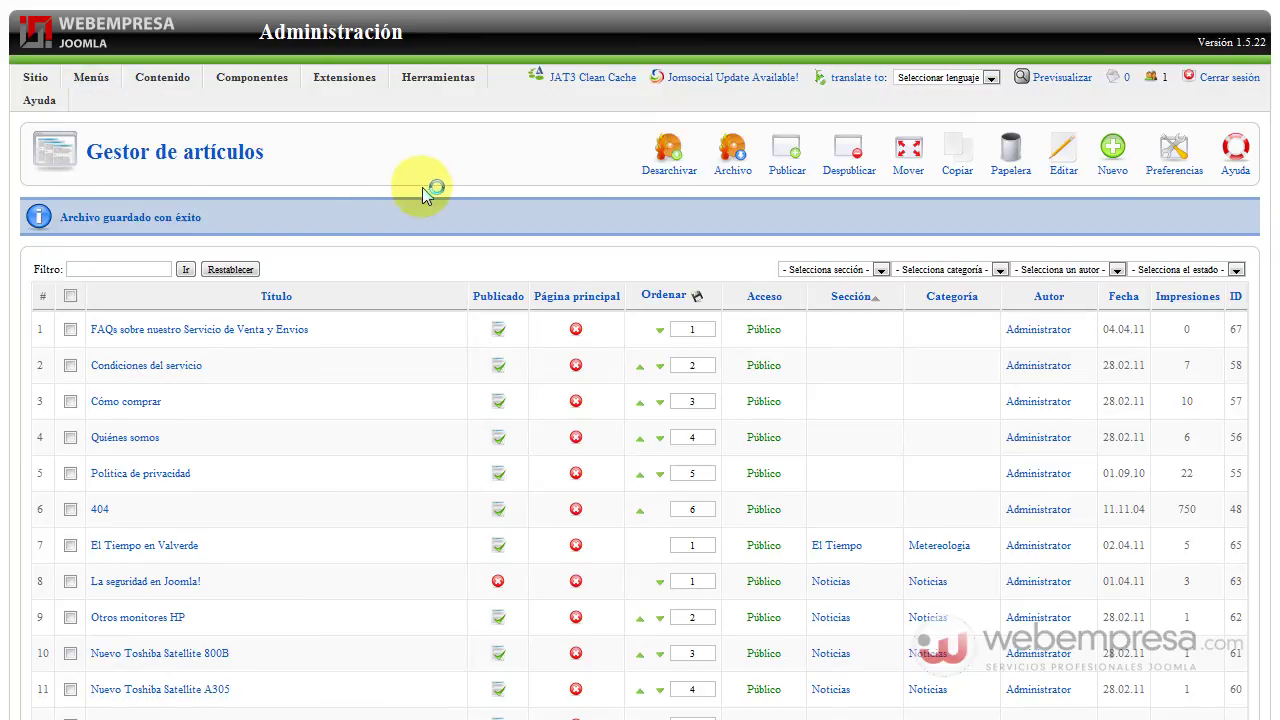
click(1190, 153)
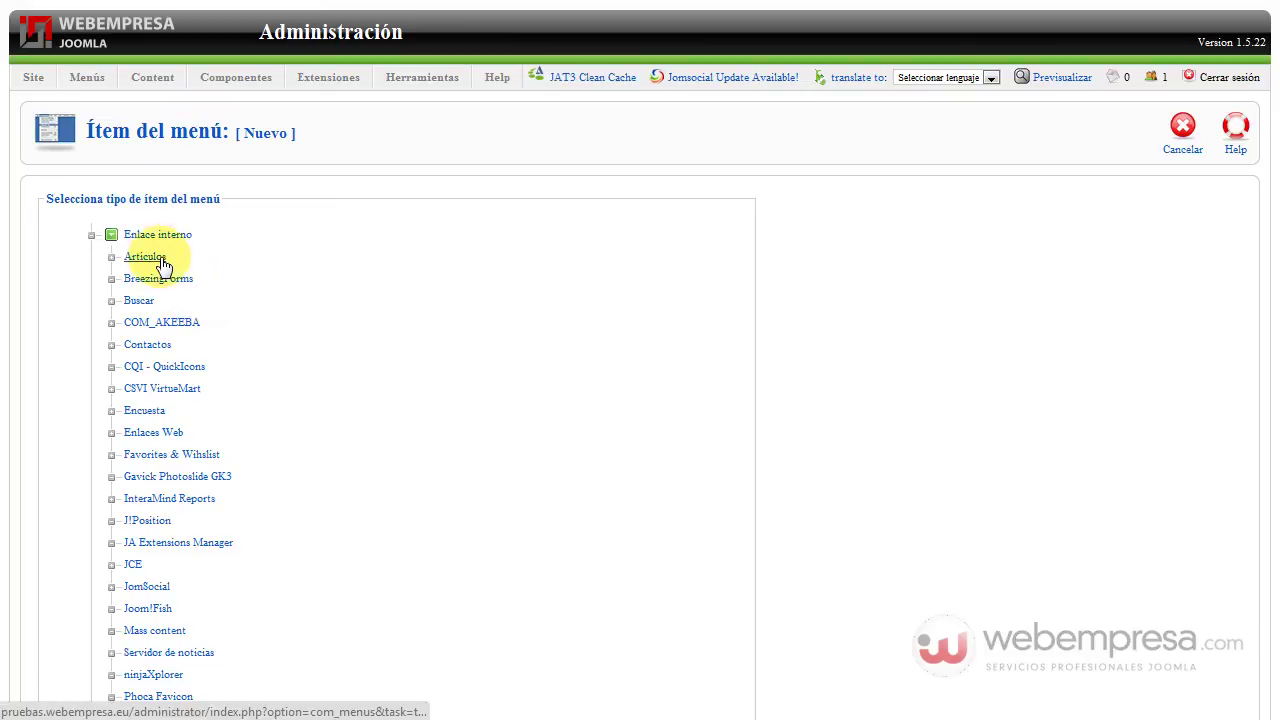
click(156, 258)
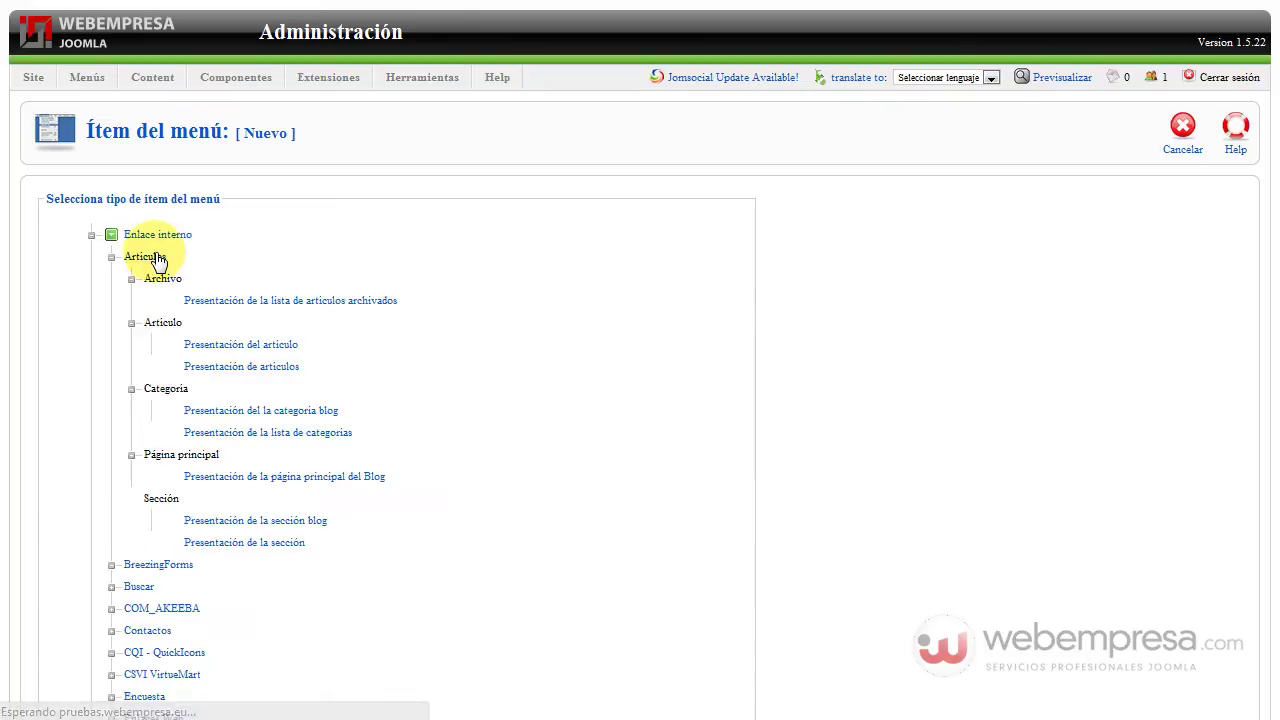
click(243, 346)
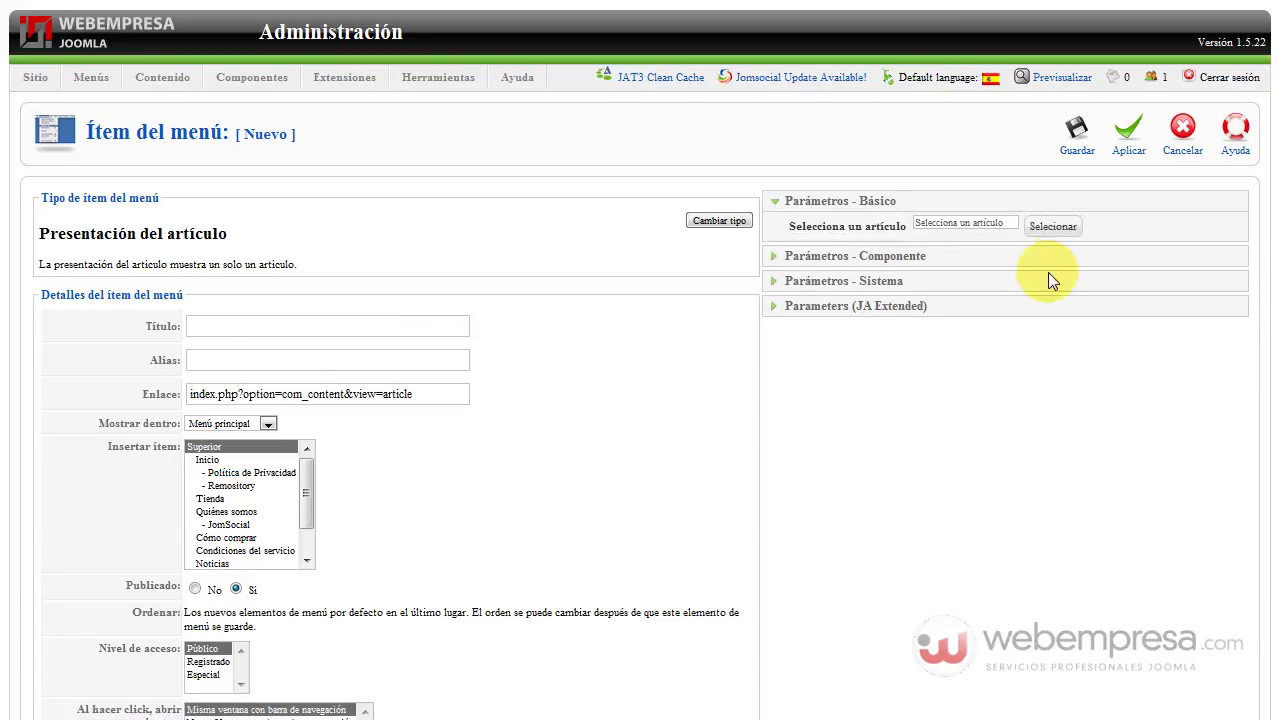
Step: Link the menu item to the article "FAQs sobre nuestro Servicio de Venta y Envios", title it FAQs, place it under Tienda and save it
click(1056, 237)
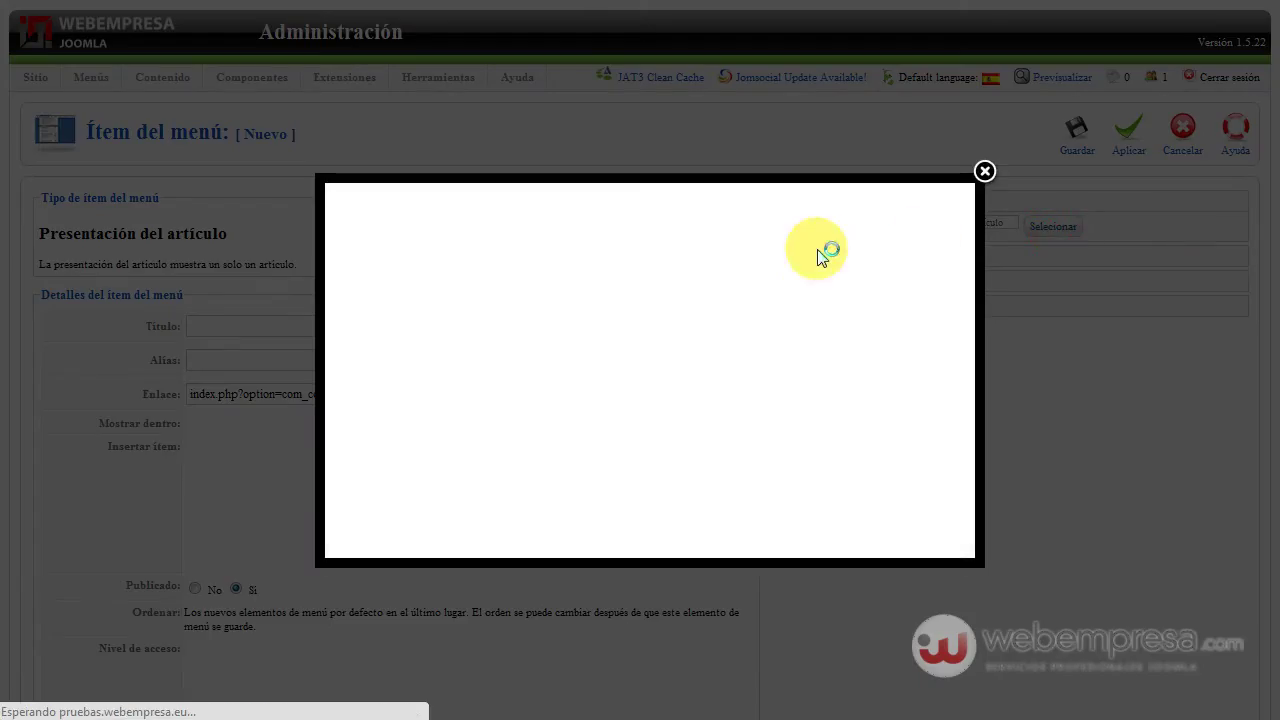
click(460, 260)
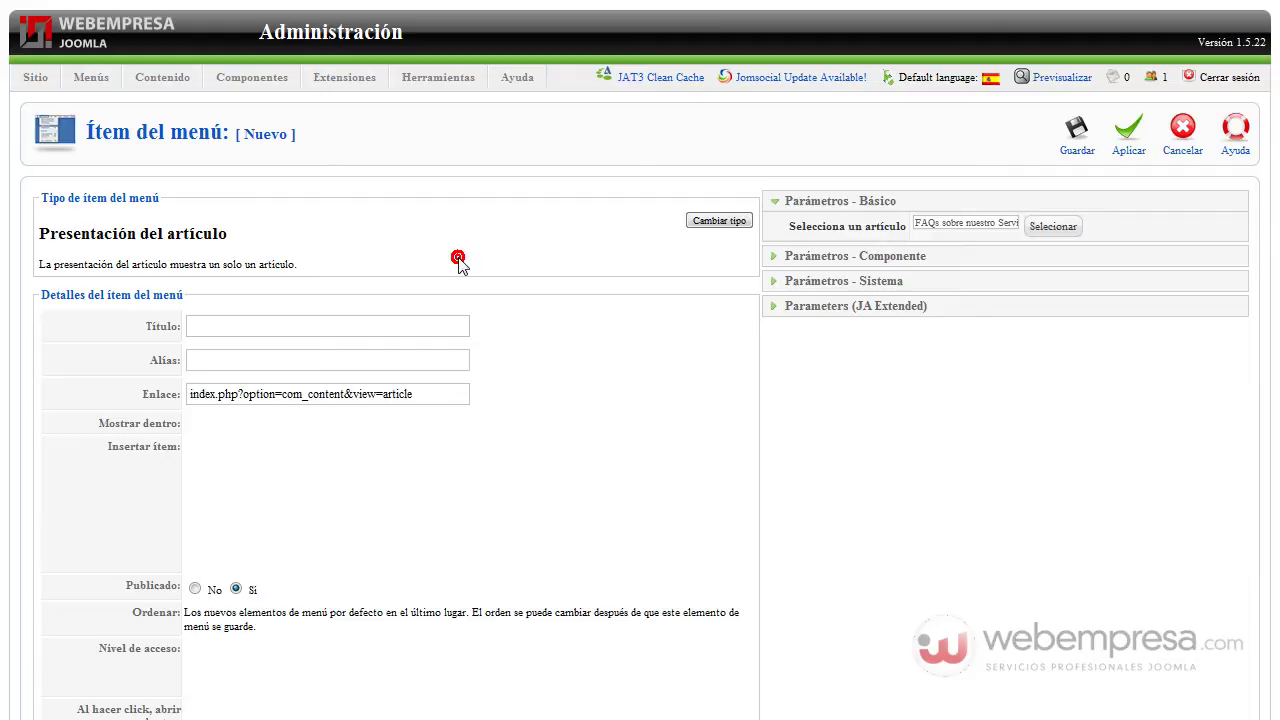
click(258, 324)
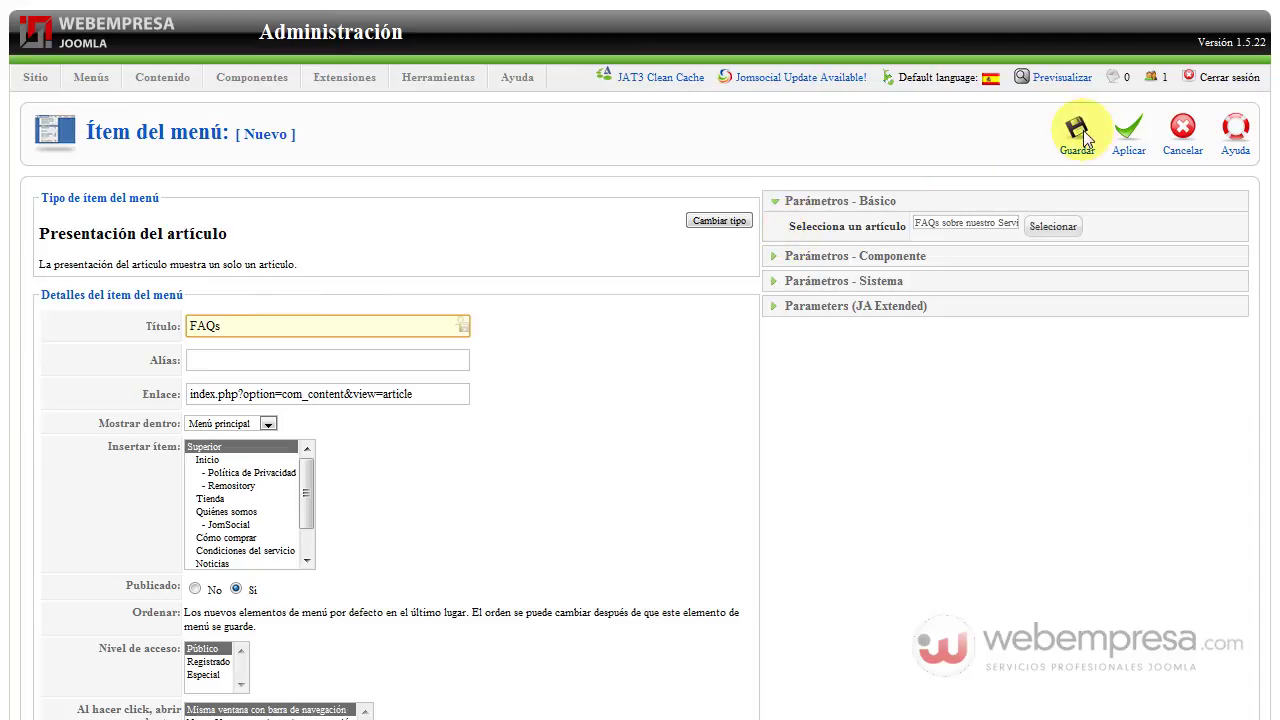
click(222, 499)
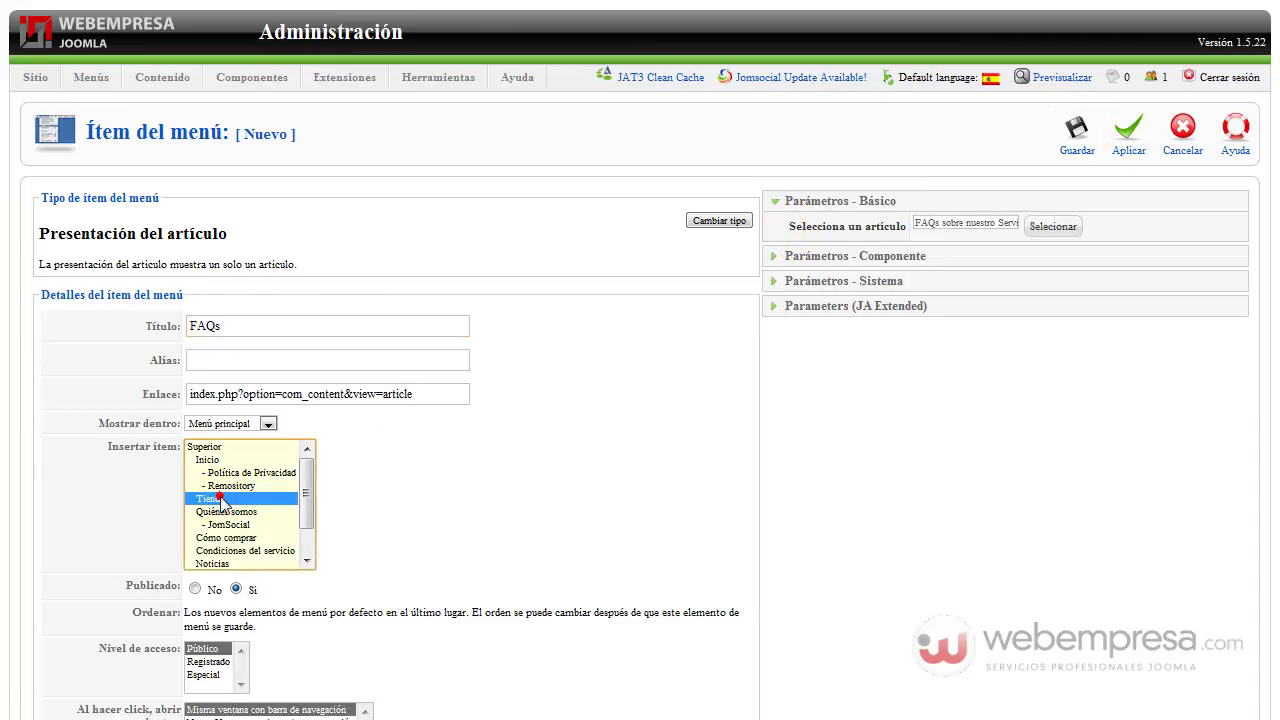
click(1076, 130)
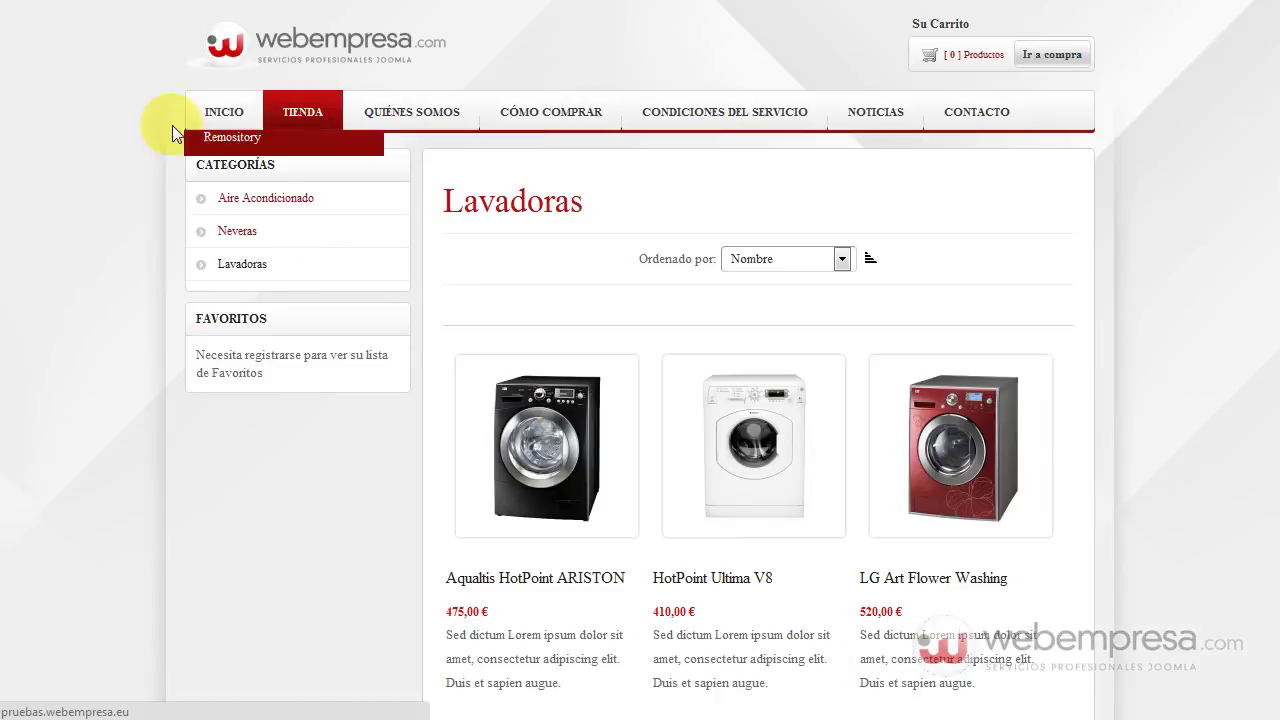
Step: Switch to the public site, open the FAQs page under Tienda and examine how the accordion blocks are displayed
click(226, 118)
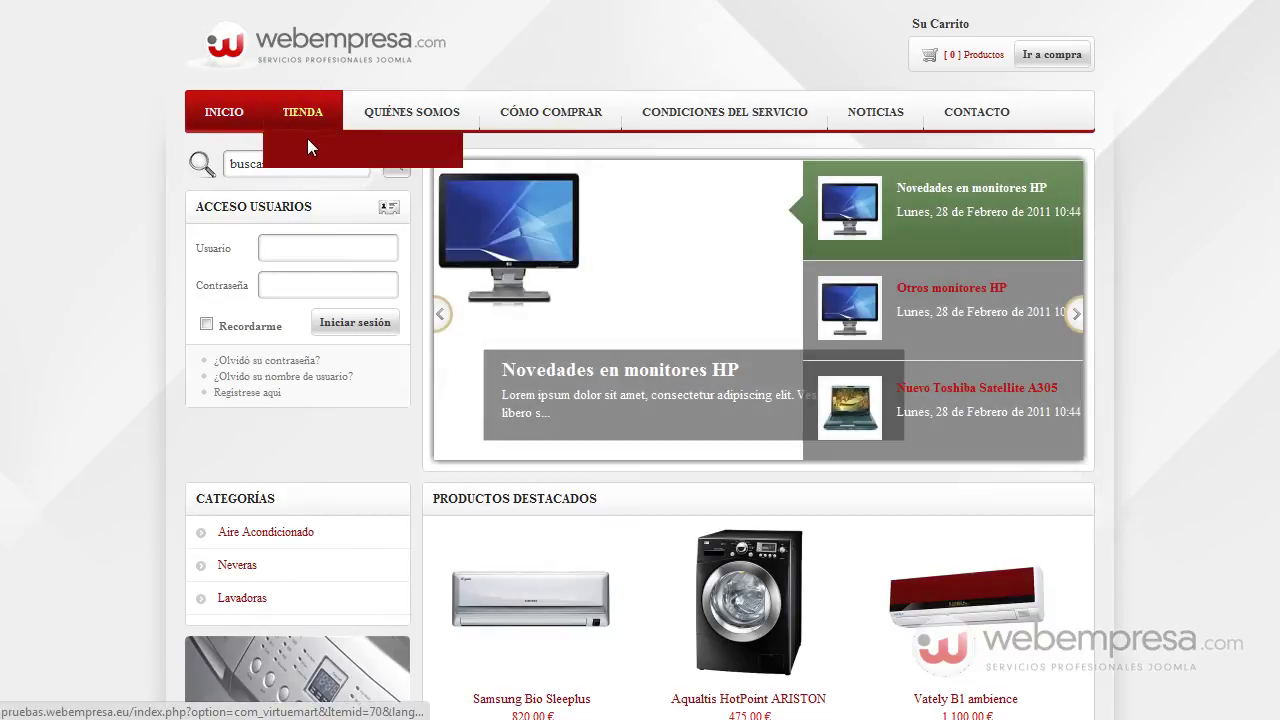
mouse_move(316, 116)
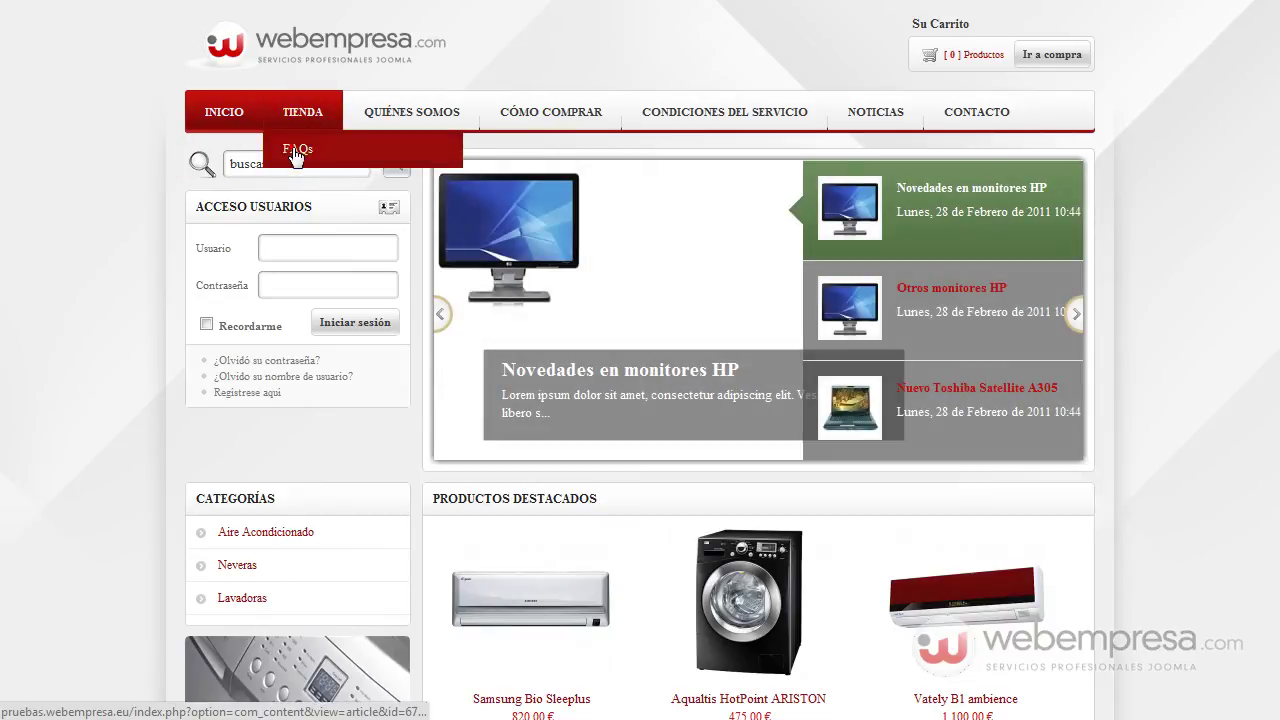
click(296, 152)
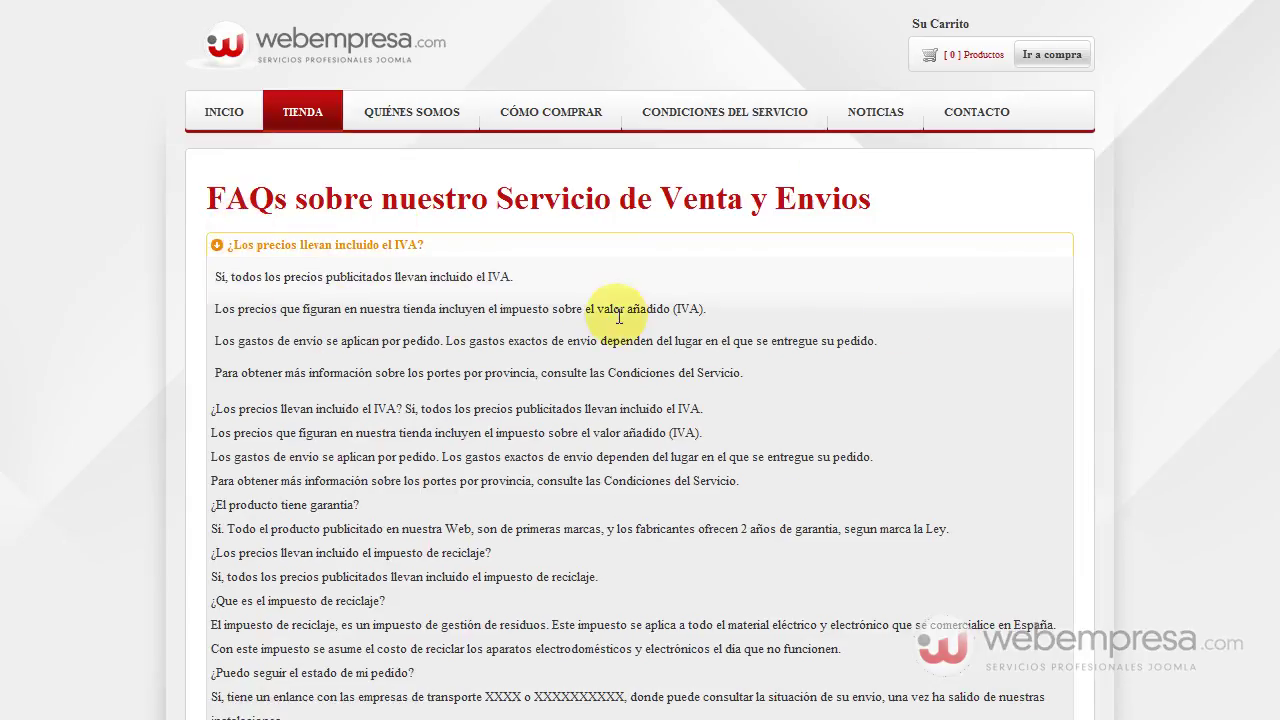
scroll(619, 316, down, 10)
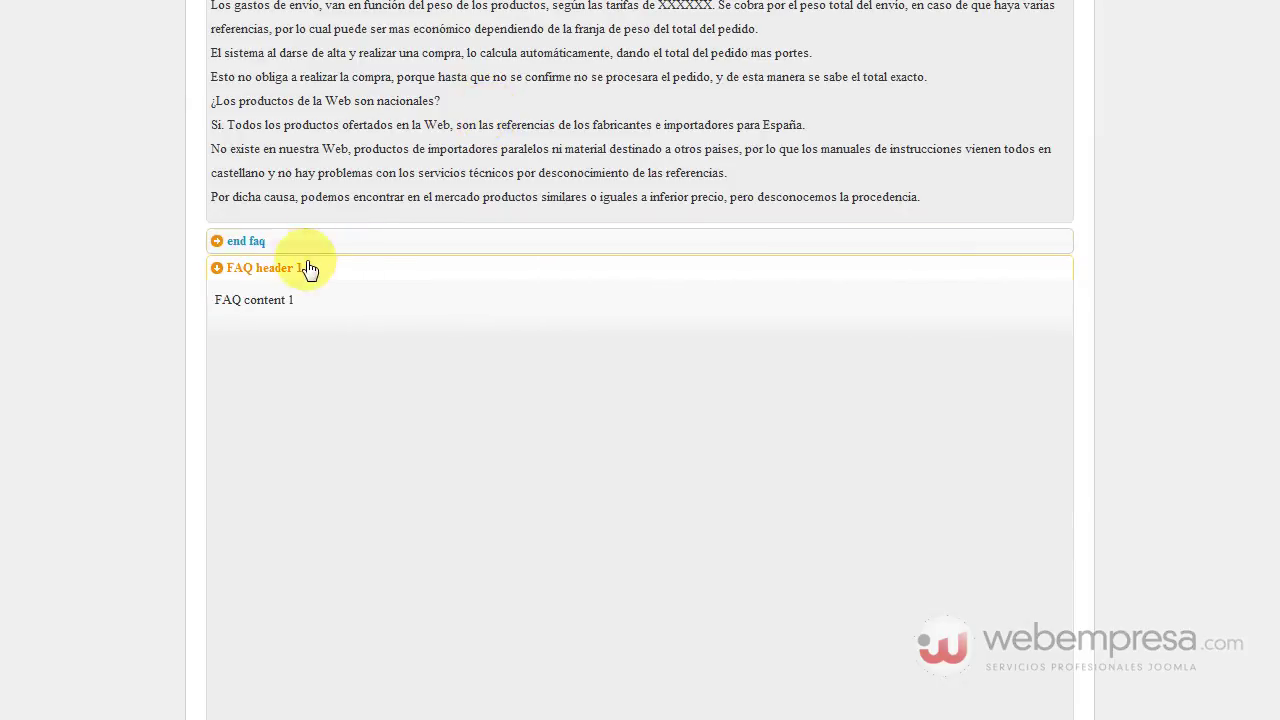
scroll(390, 122, up, 3)
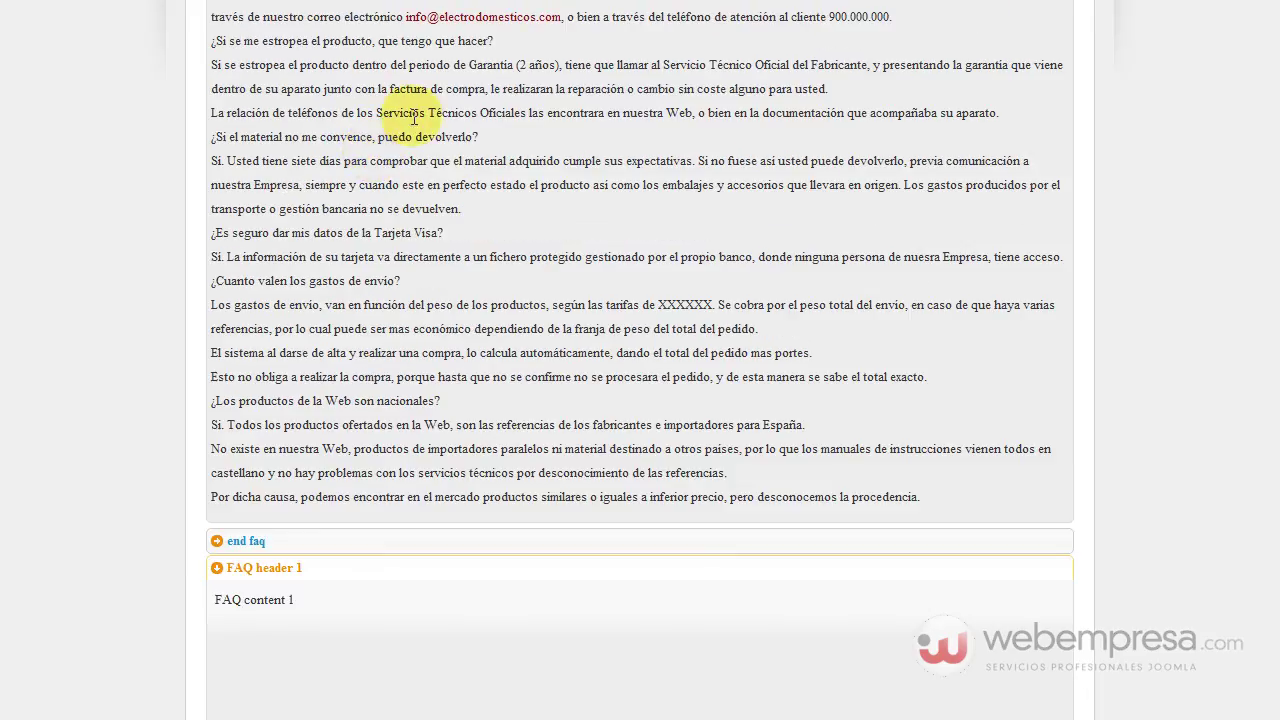
Step: Examine the rest of the public FAQs page, expanding the "end faq" and "¿Los precios llevan incluido el IVA?" accordion blocks
scroll(421, 511, down, 7)
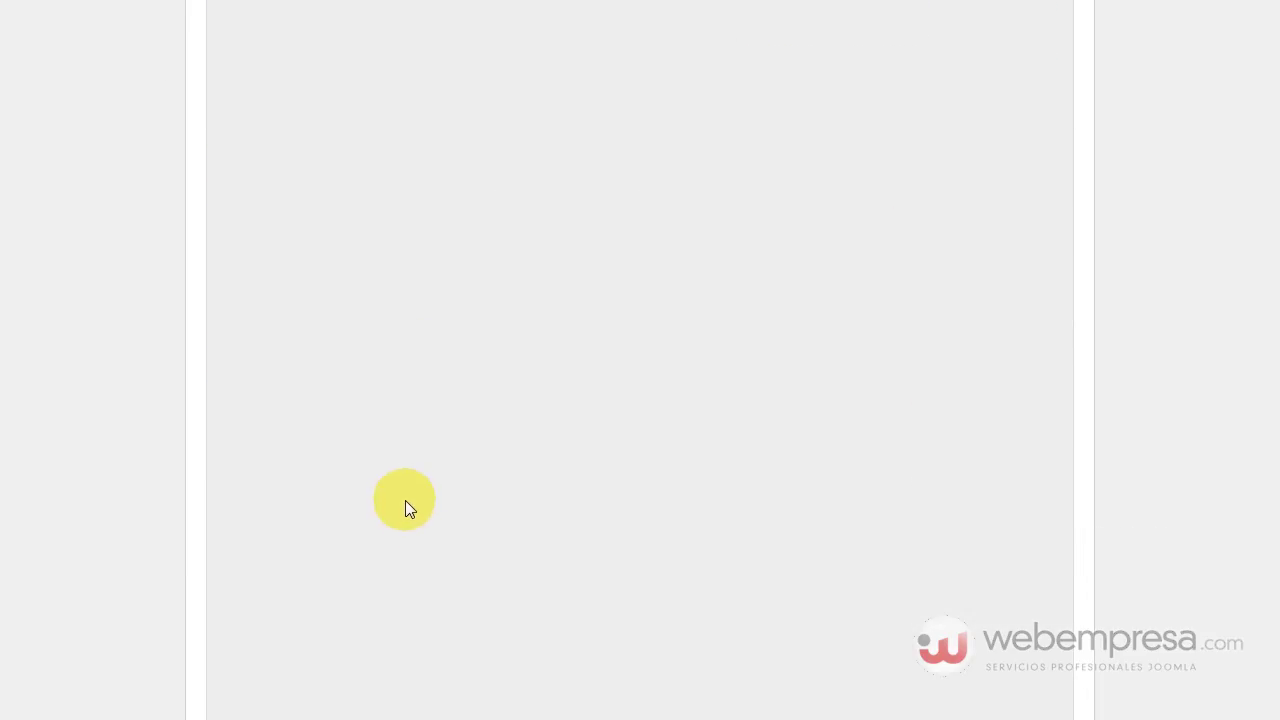
scroll(405, 500, down, 2)
scroll(374, 479, up, 2)
scroll(374, 479, up, 5)
scroll(335, 500, down, 1)
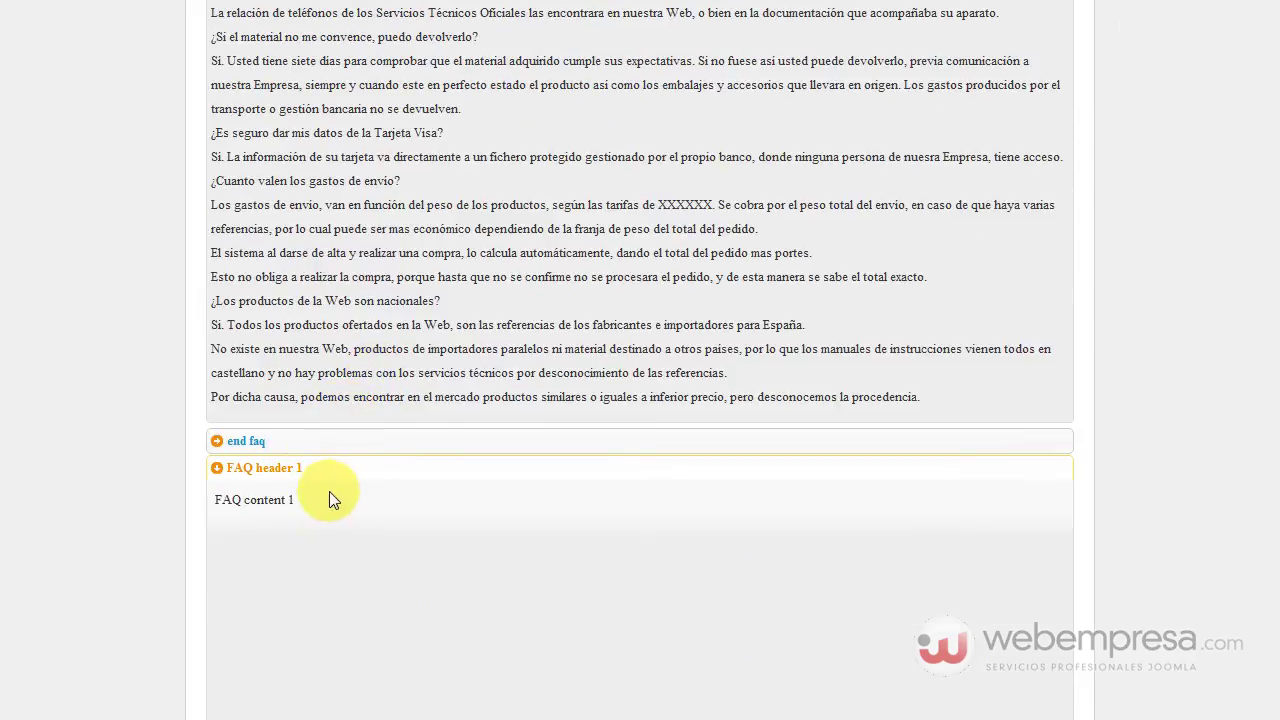
click(310, 444)
scroll(327, 257, up, 10)
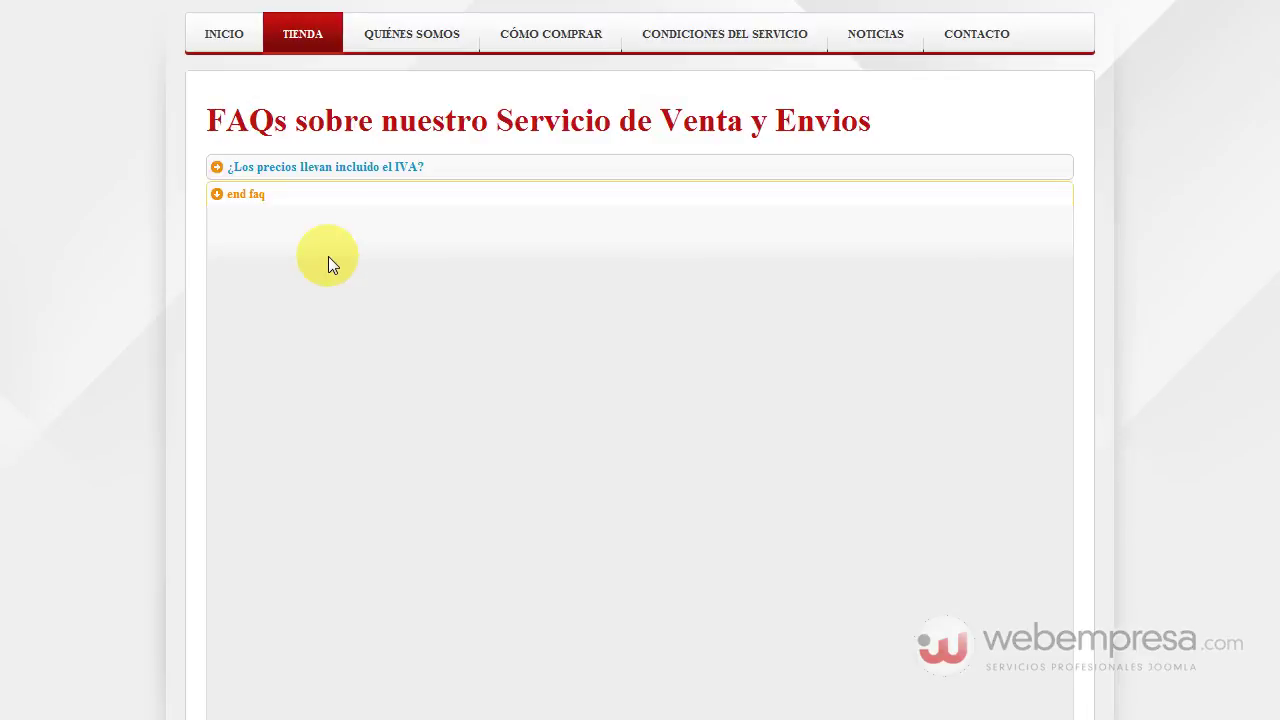
click(338, 167)
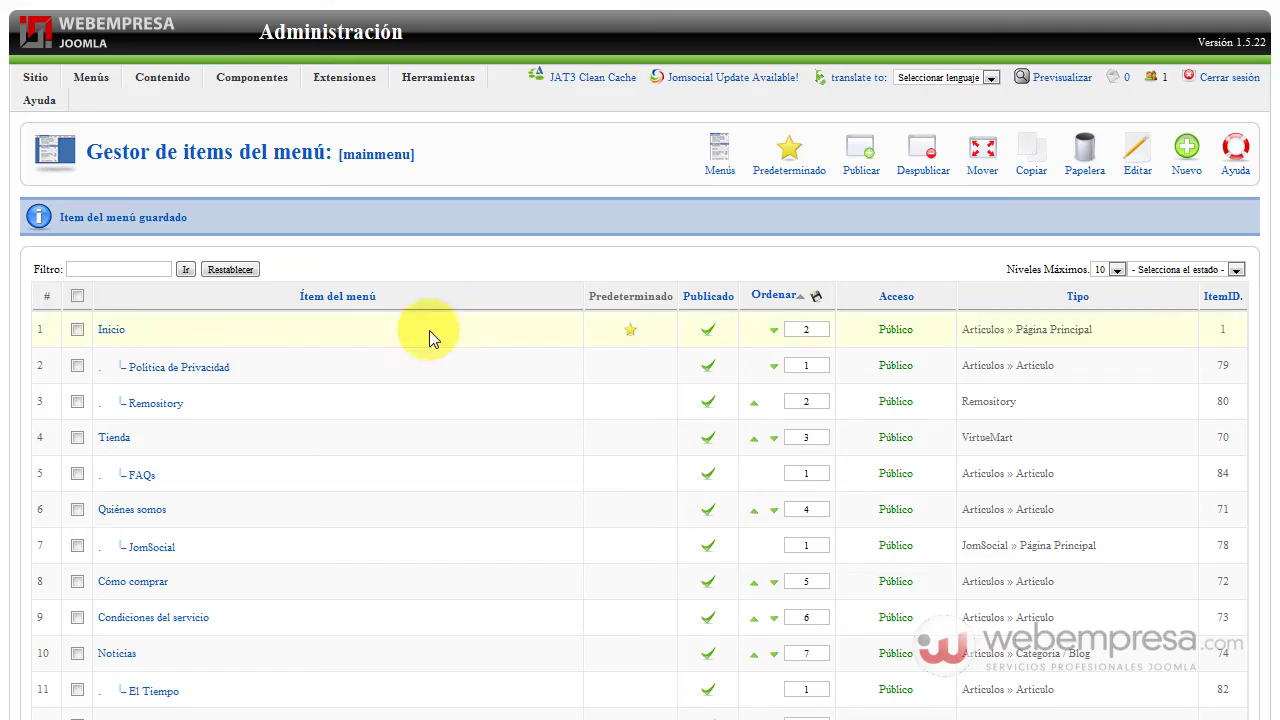
Step: Switch back to the Joomla administration and open the article "FAQs sobre nuestro Servicio de Venta y Envios" for editing
click(176, 101)
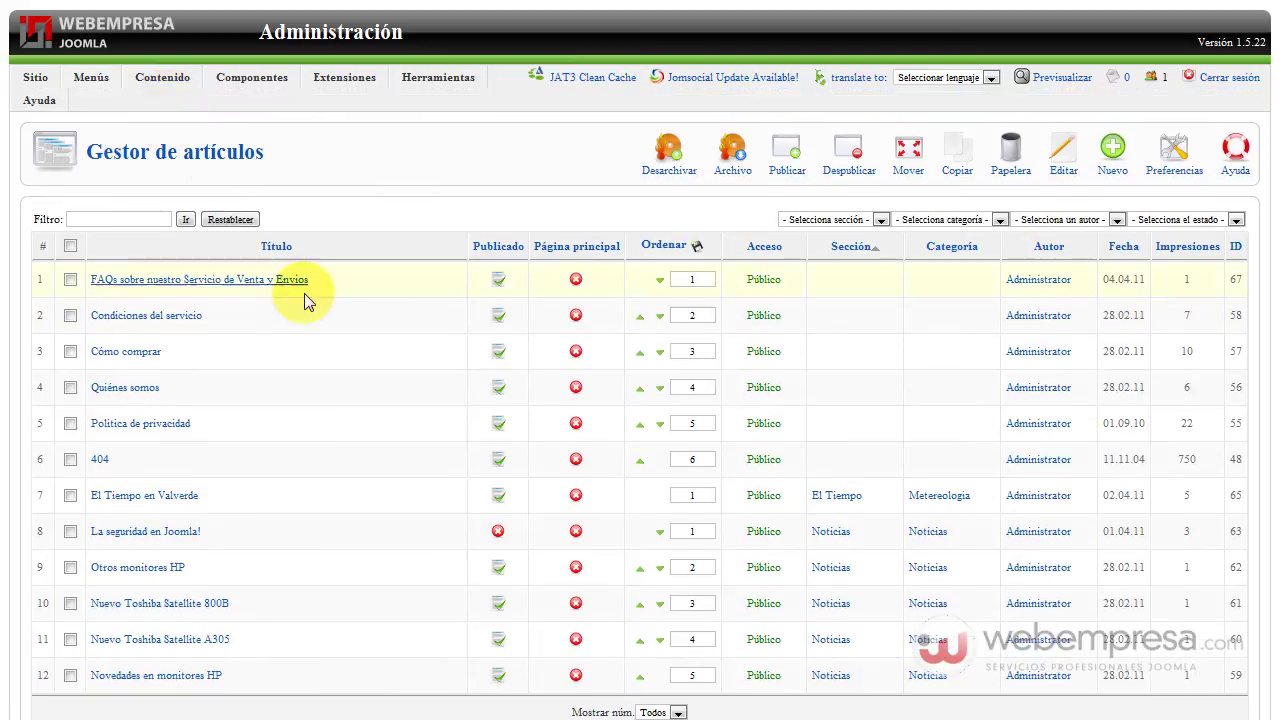
click(256, 287)
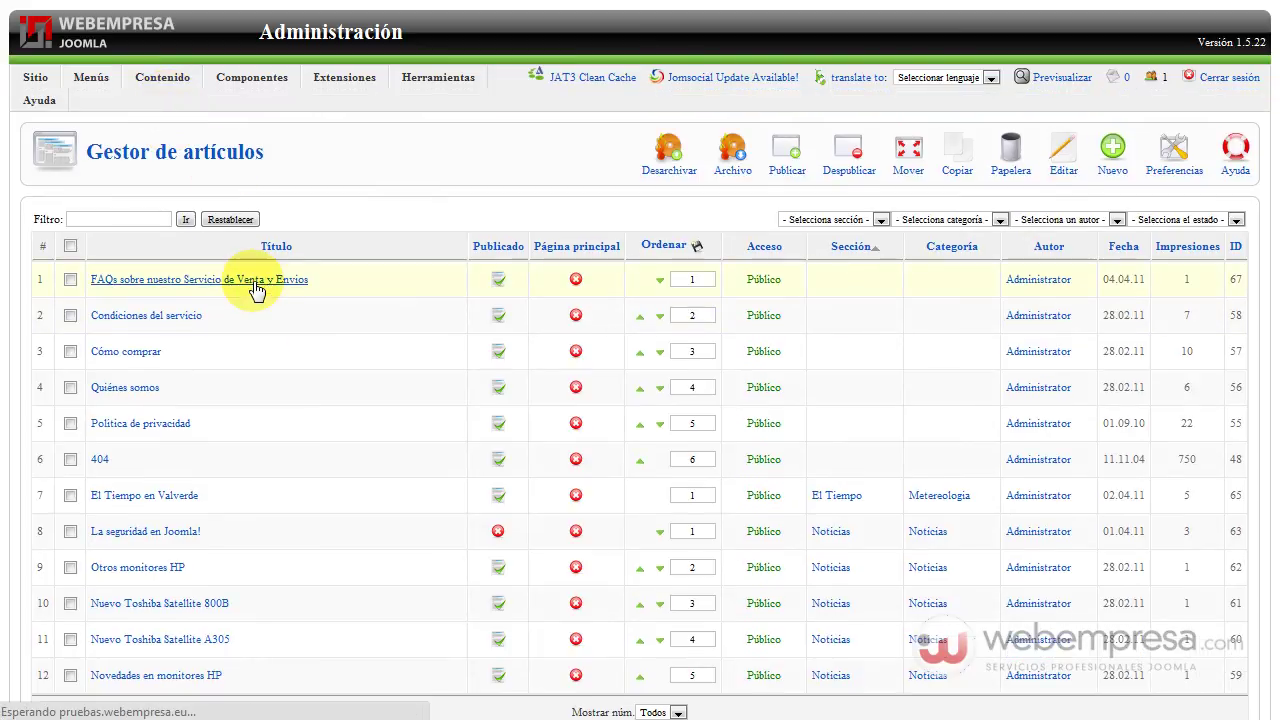
Step: Copy the "FAQ header 1" template block from the end of the article and paste it after the first converted IVA question
scroll(300, 268, down, 10)
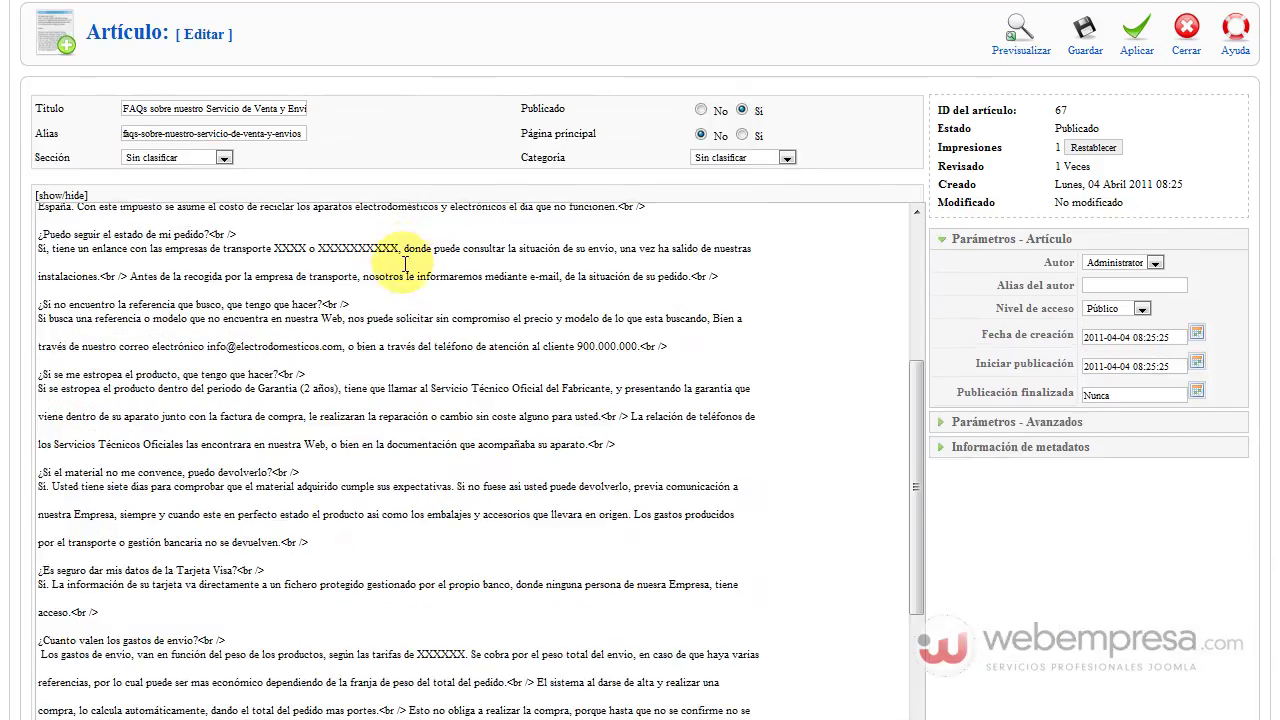
click(81, 540)
drag(81, 540, 40, 511)
key(ctrl+c)
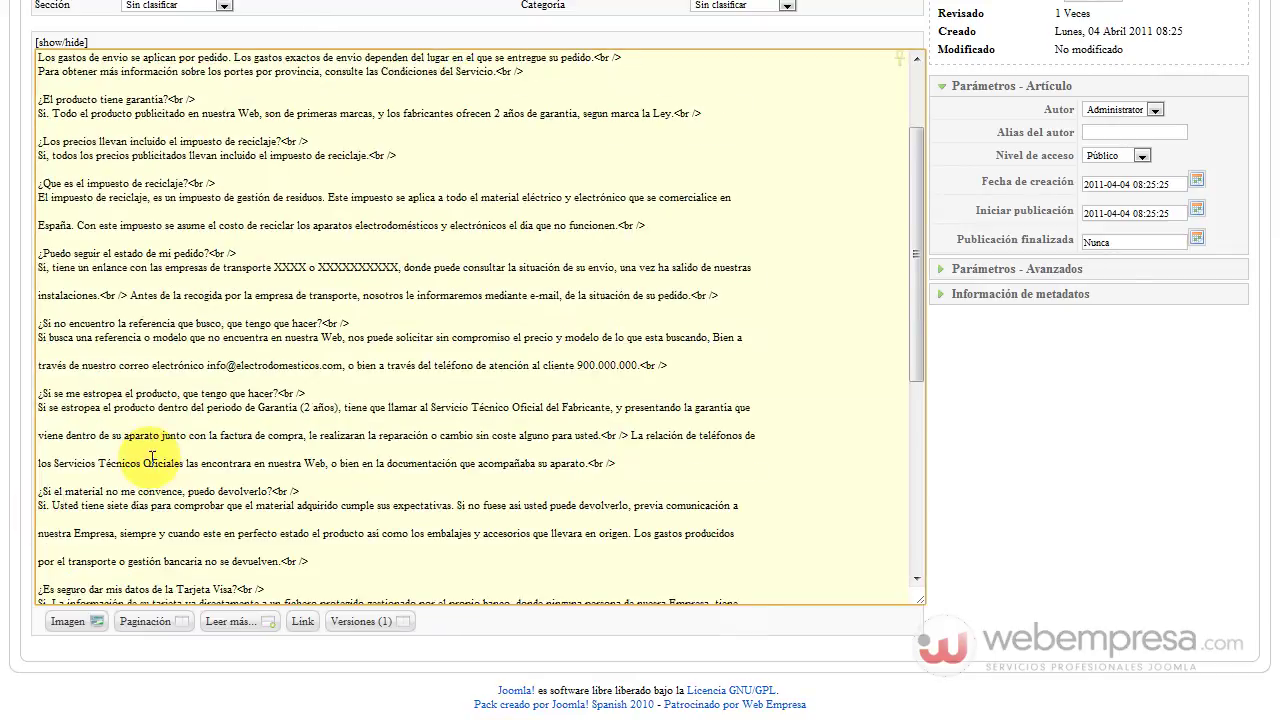
scroll(165, 455, up, 5)
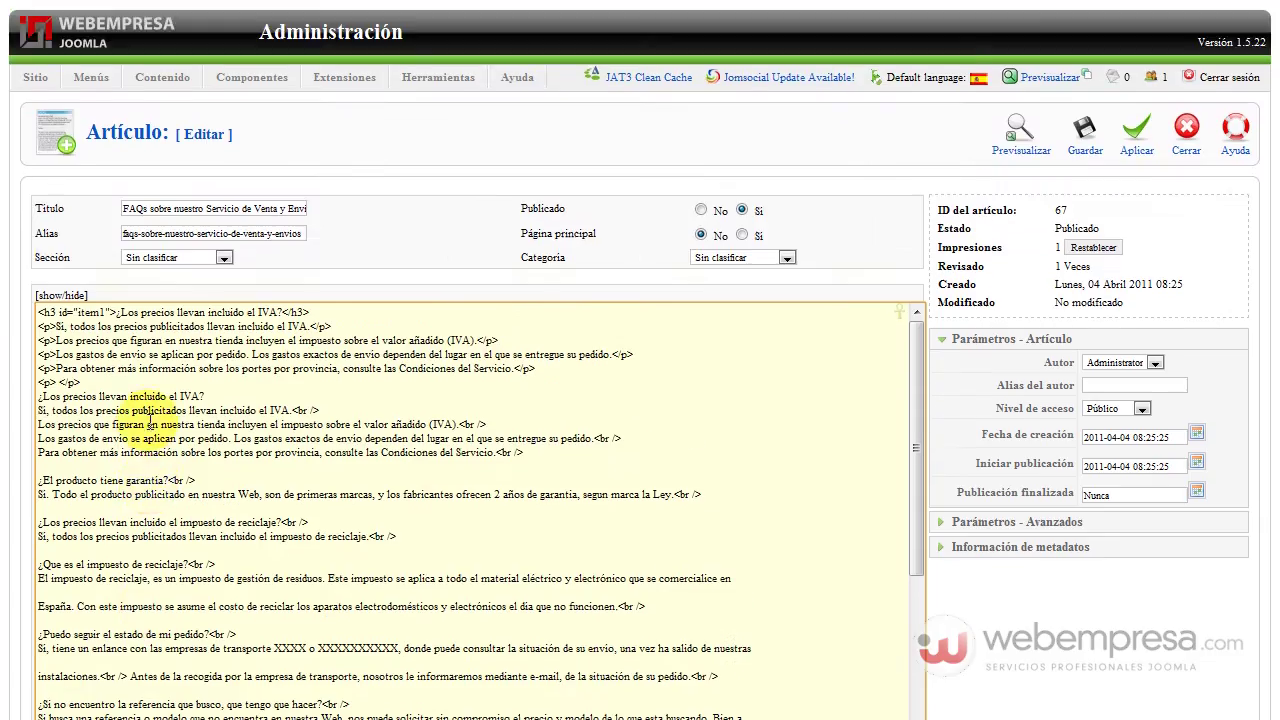
click(92, 383)
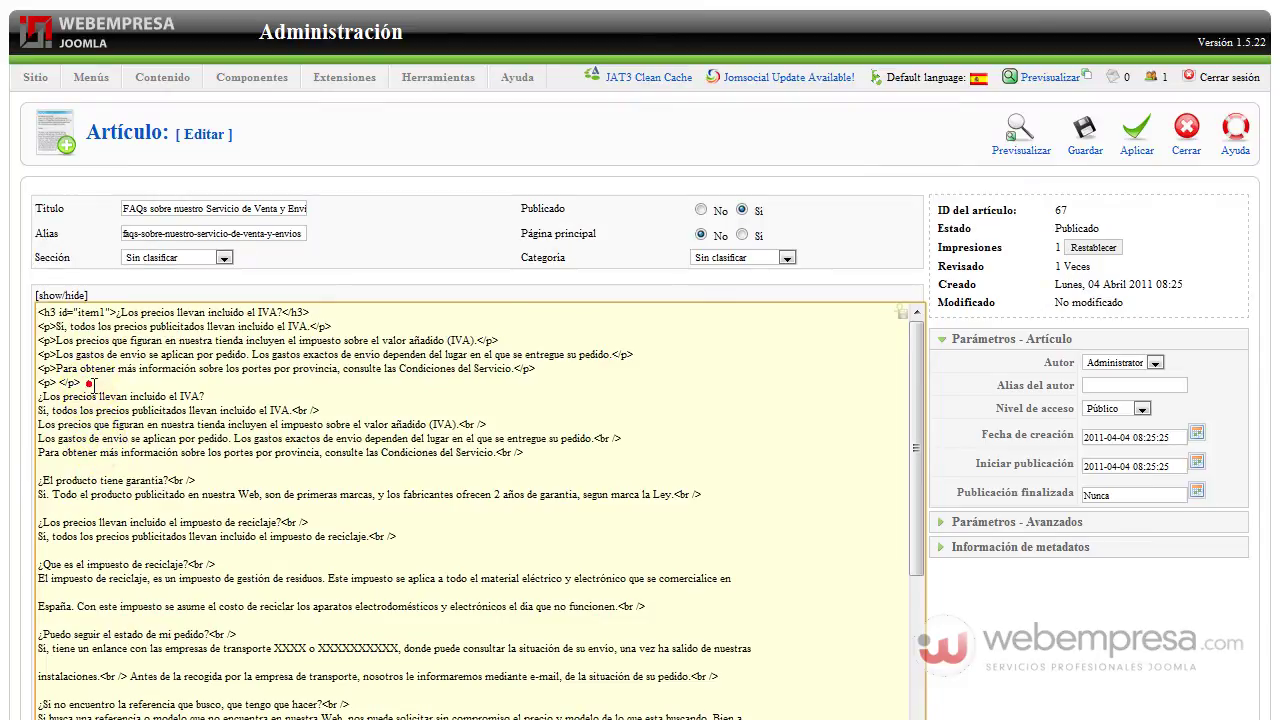
key(ctrl+v)
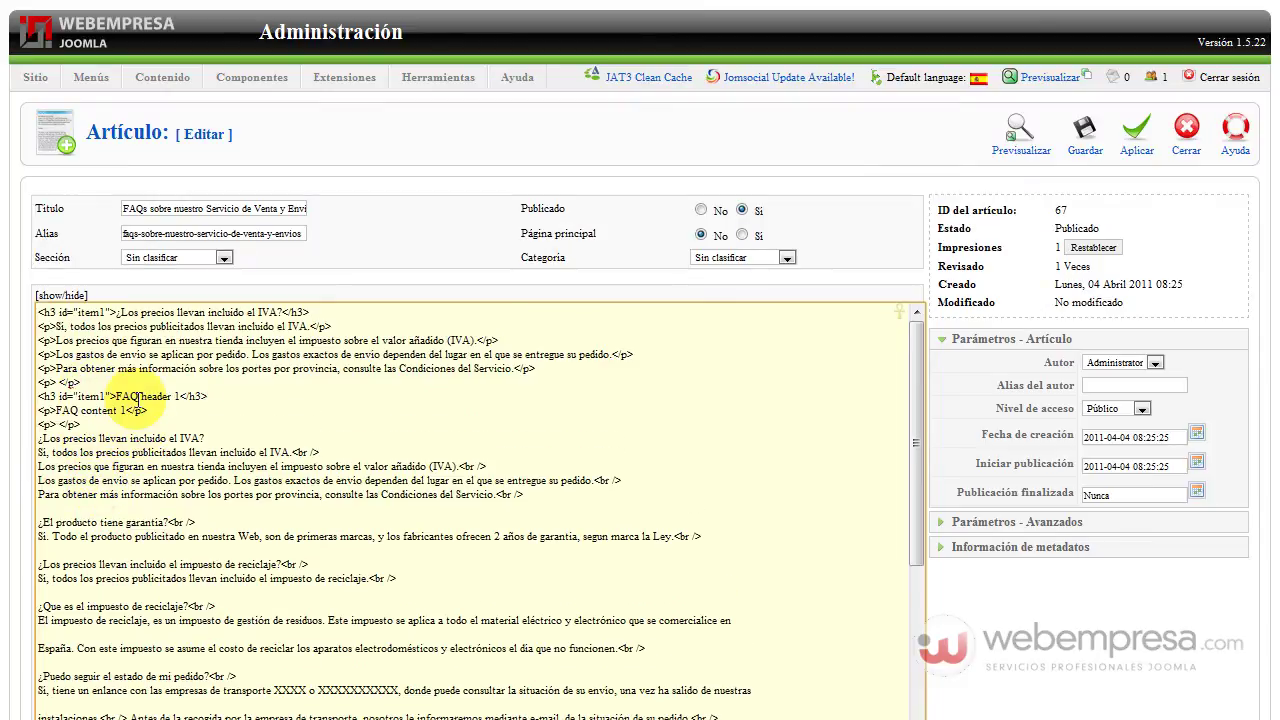
Step: Select the unconverted question "¿Los precios llevan incluido el IVA?" and its full answer beneath the pasted template block
drag(39, 438, 201, 438)
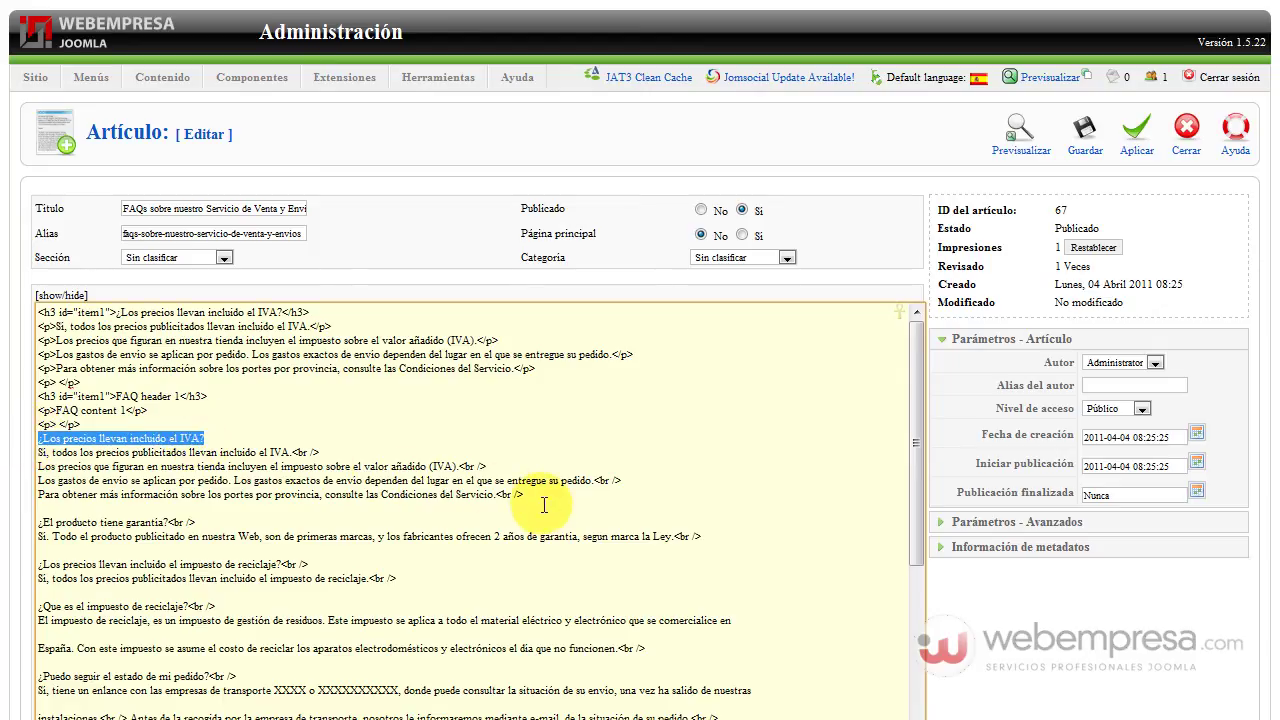
shift+click(277, 506)
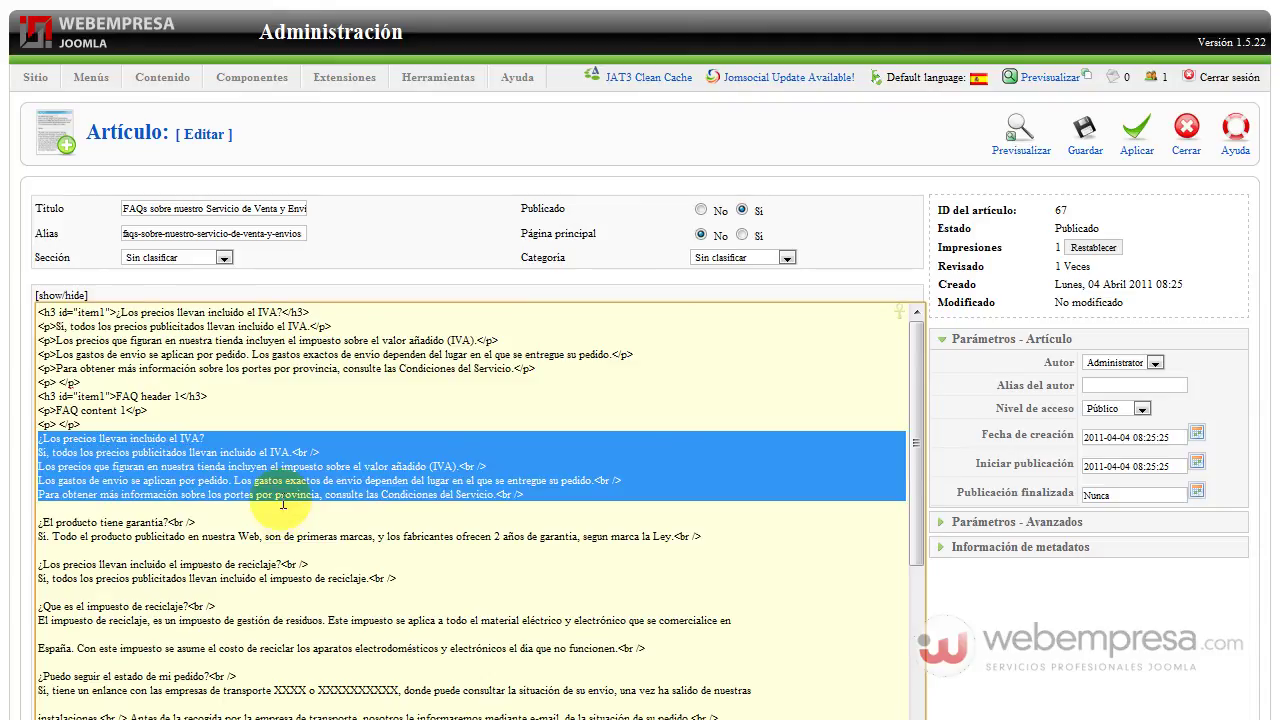